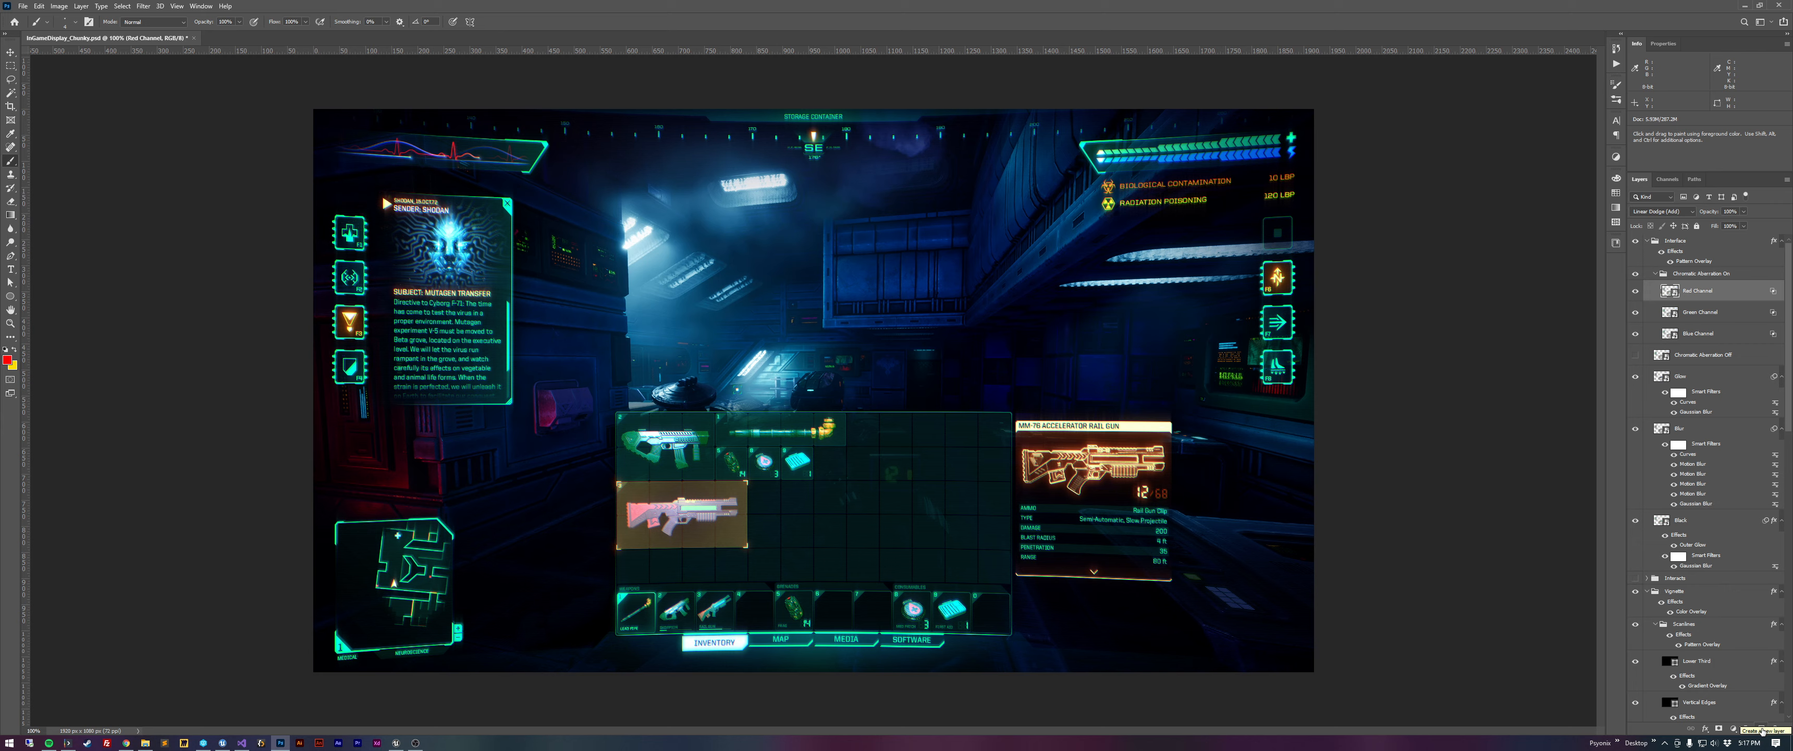
Add a new layer above the Red Channel layer and scribble red freehand brush strokes across the canvas.
left_click(1762, 729)
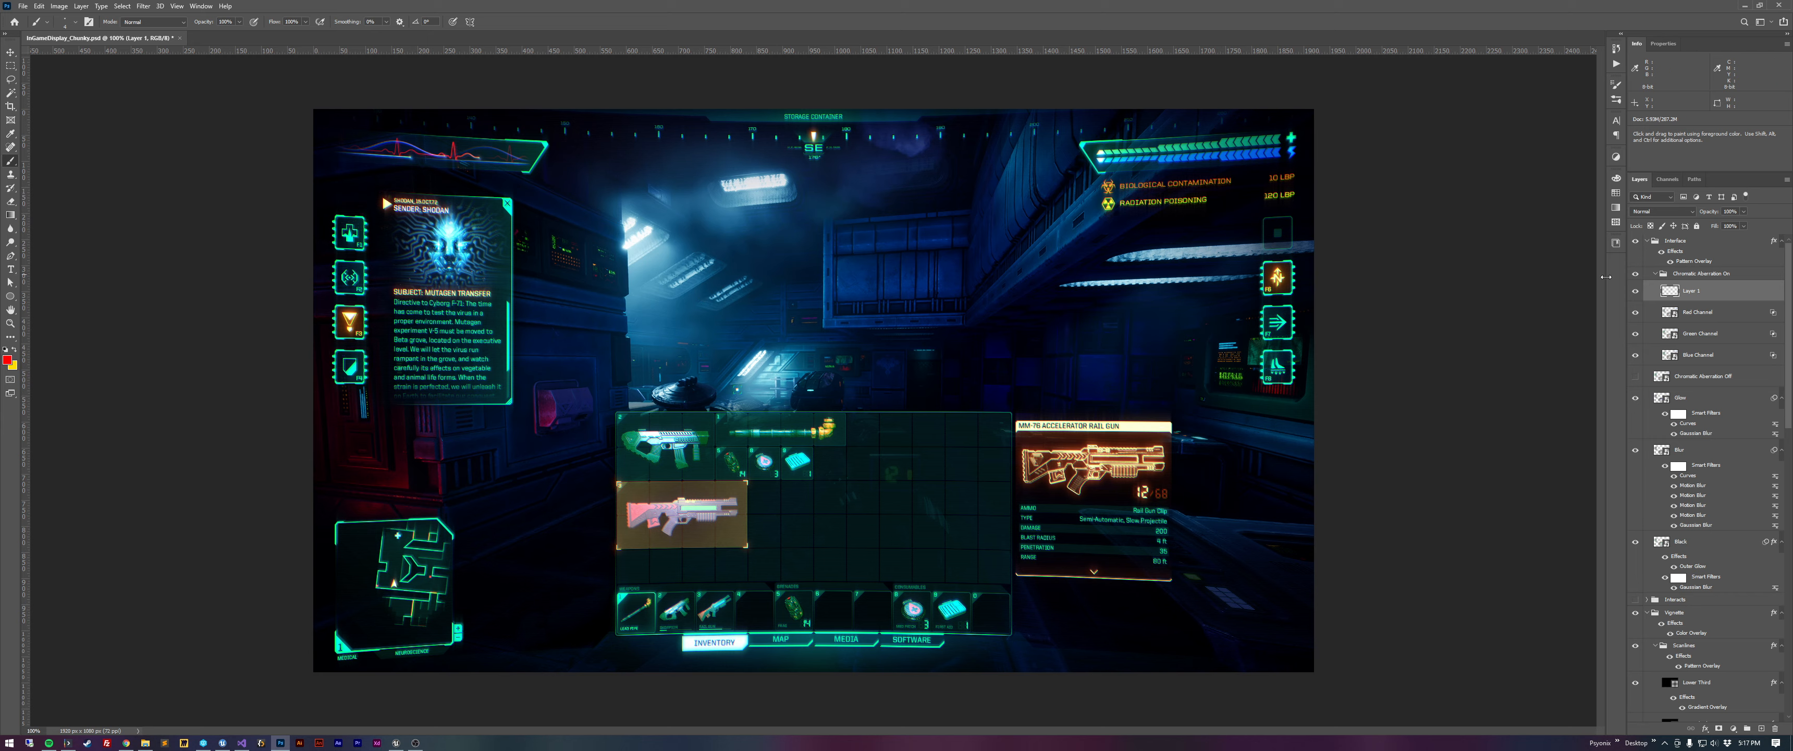
mouse_move(828, 259)
left_mouse_down()
mouse_move(964, 327)
mouse_move(796, 202)
mouse_move(650, 527)
left_mouse_up()
left_click_drag(570, 259, 1140, 436)
Add the red text "This is some Text" and move it to the middle of the image.
key("t")
left_click(1102, 421)
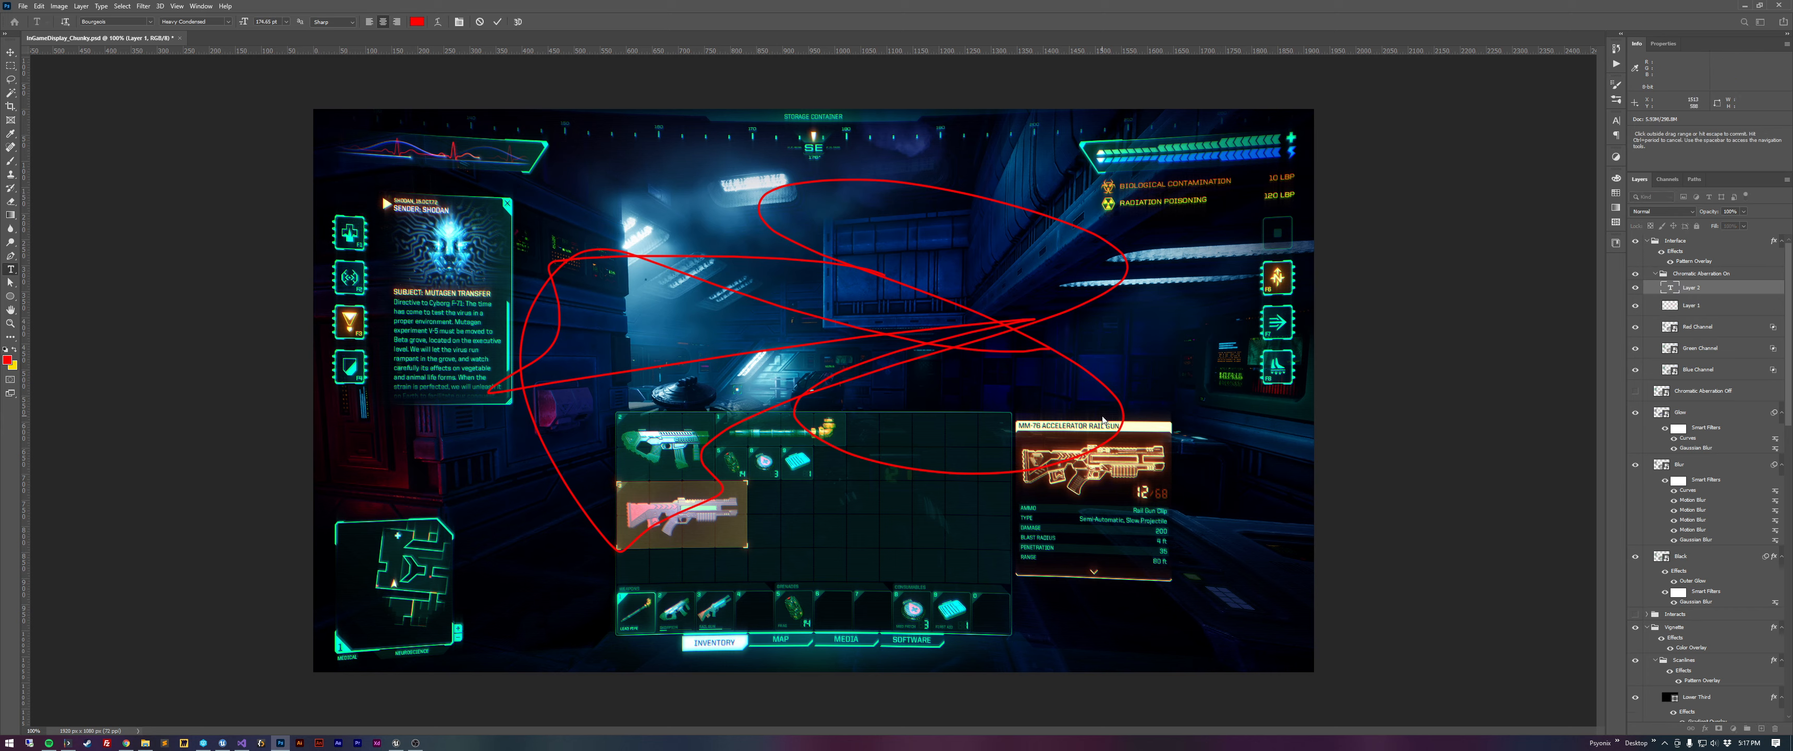
type("THIS IS SOME")
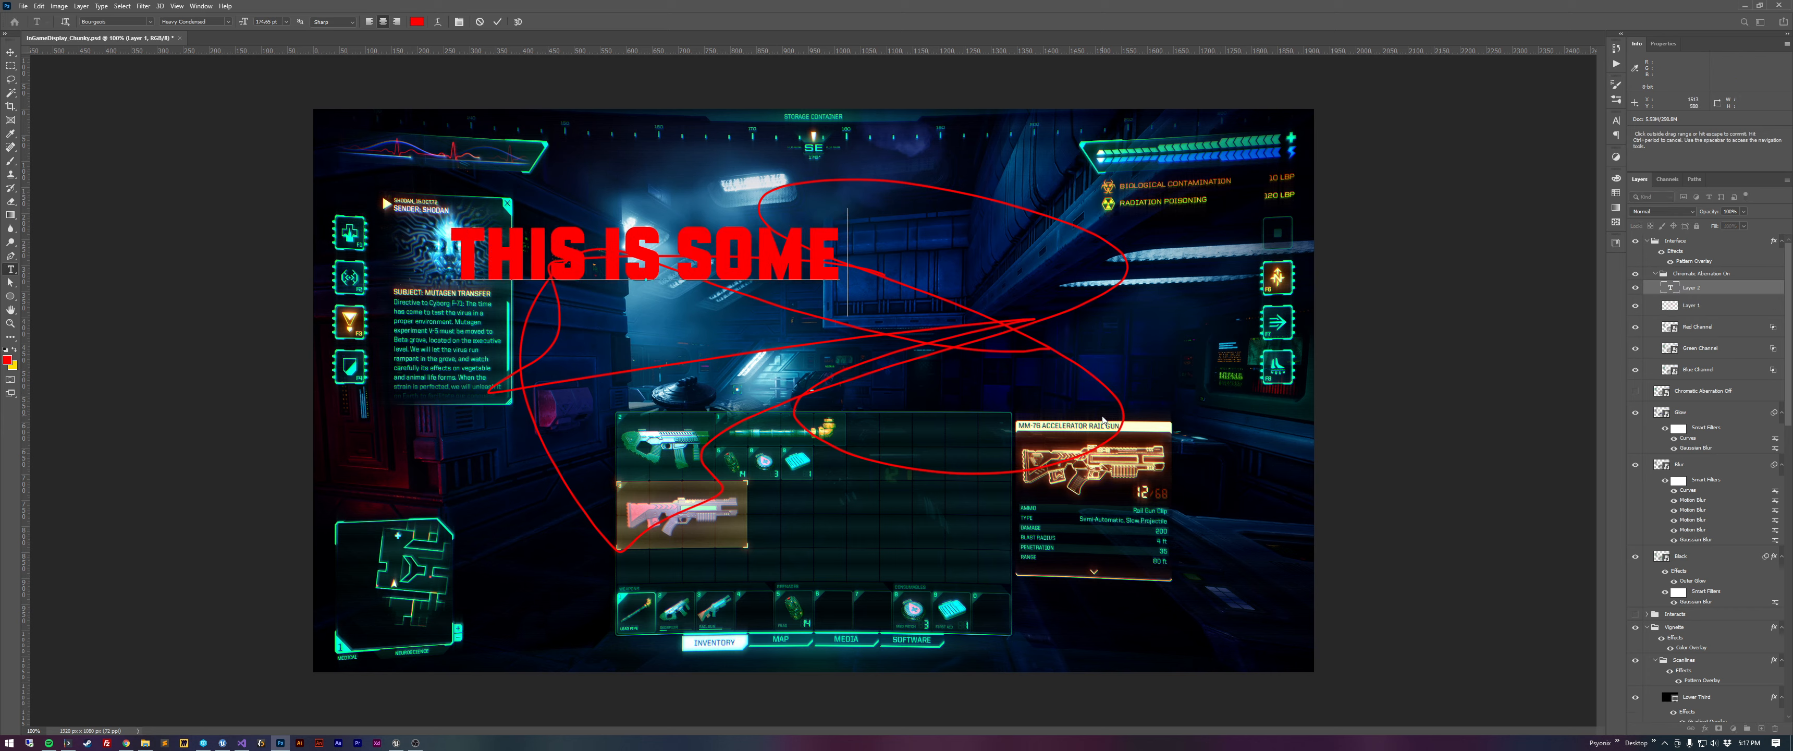
type(" TExt")
key("Escape")
key("v")
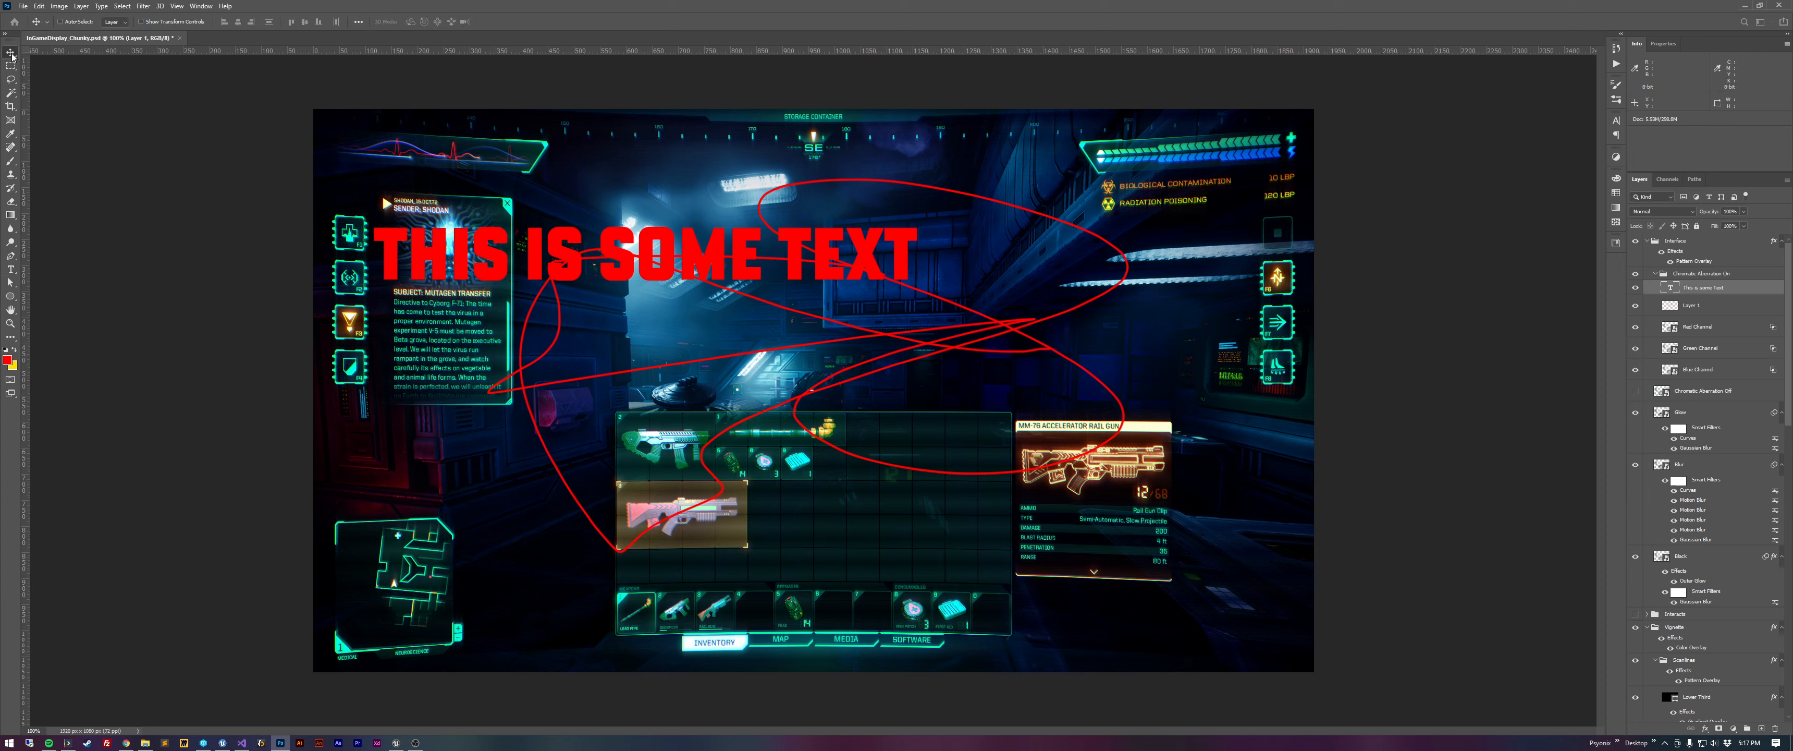
left_click_drag(824, 336, 1057, 433)
Draw an unfilled, white-outlined ellipse about 400 by 450 px over the text.
key("u")
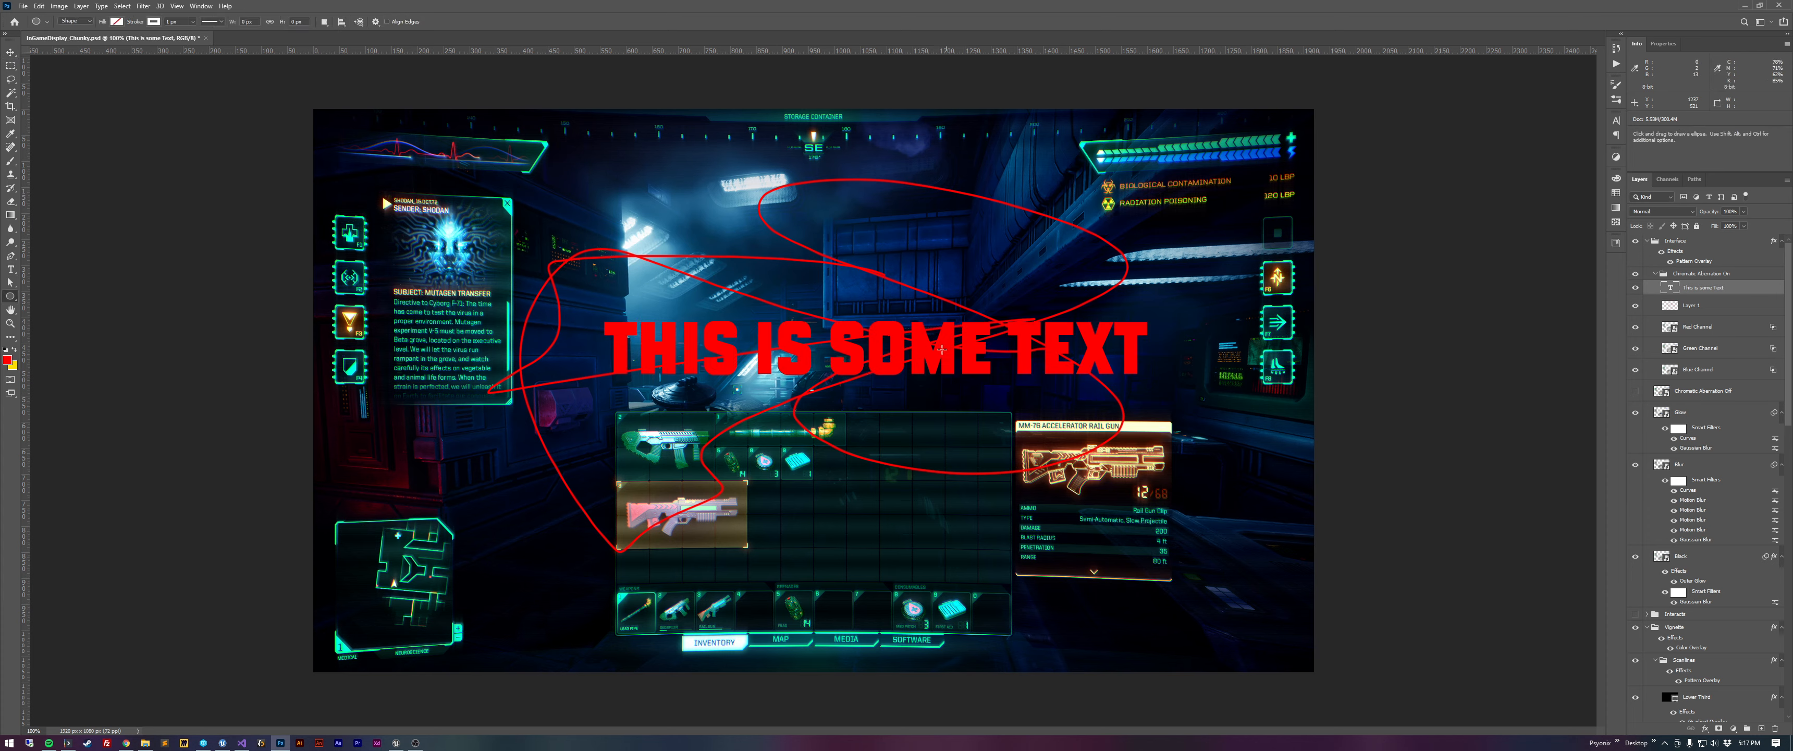
left_click_drag(675, 252, 901, 391)
left_click(10, 52)
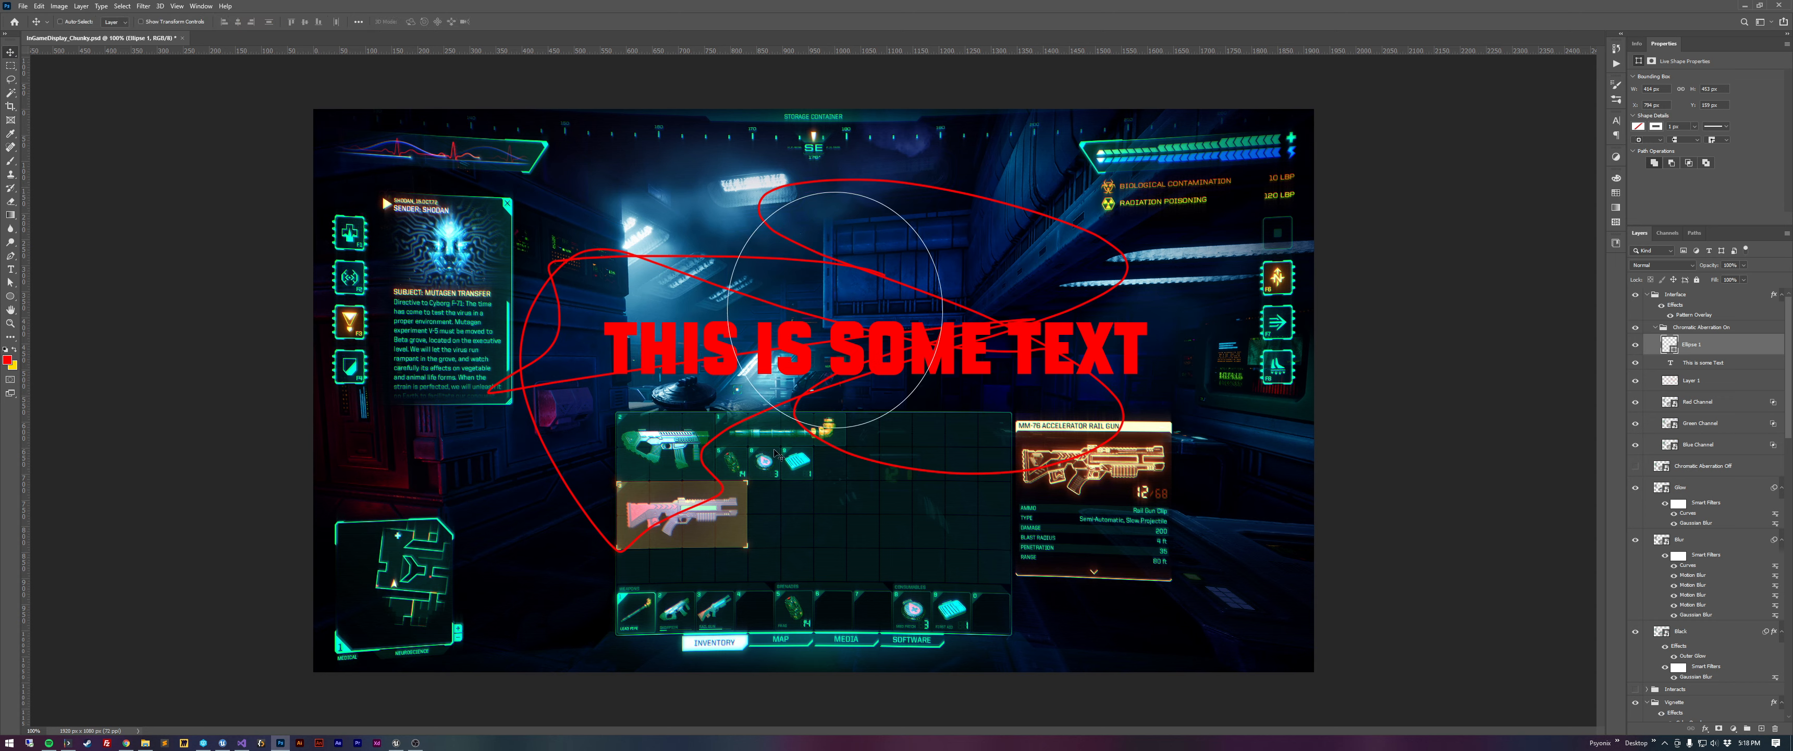
Select the ellipse, text and scribble layers together and convert them to a single smart object.
left_click(1689, 380, "shift")
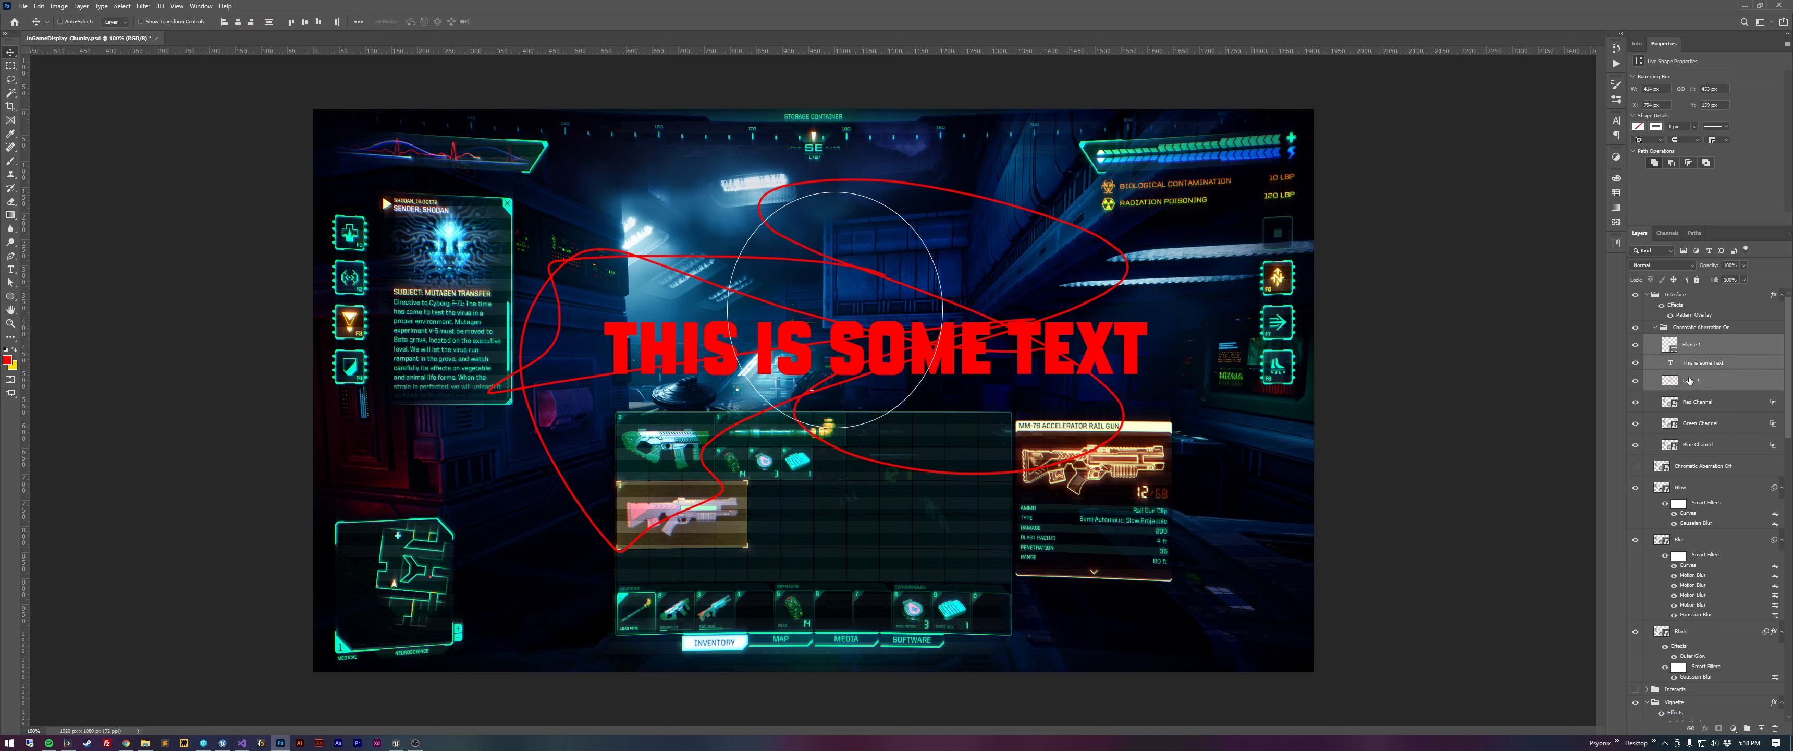
right_click(1708, 346)
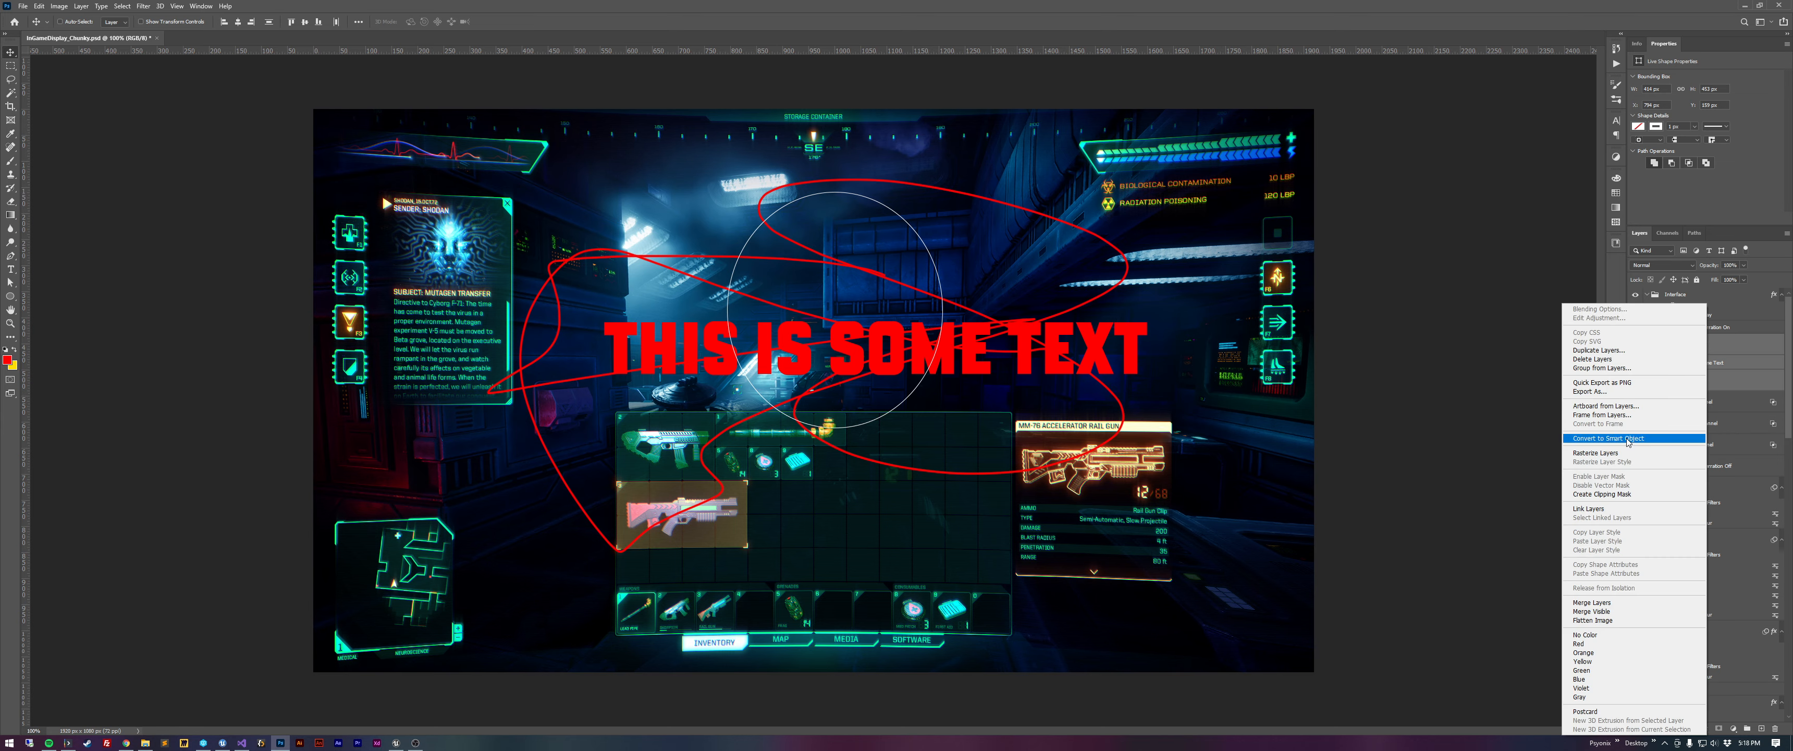
left_click(1608, 438)
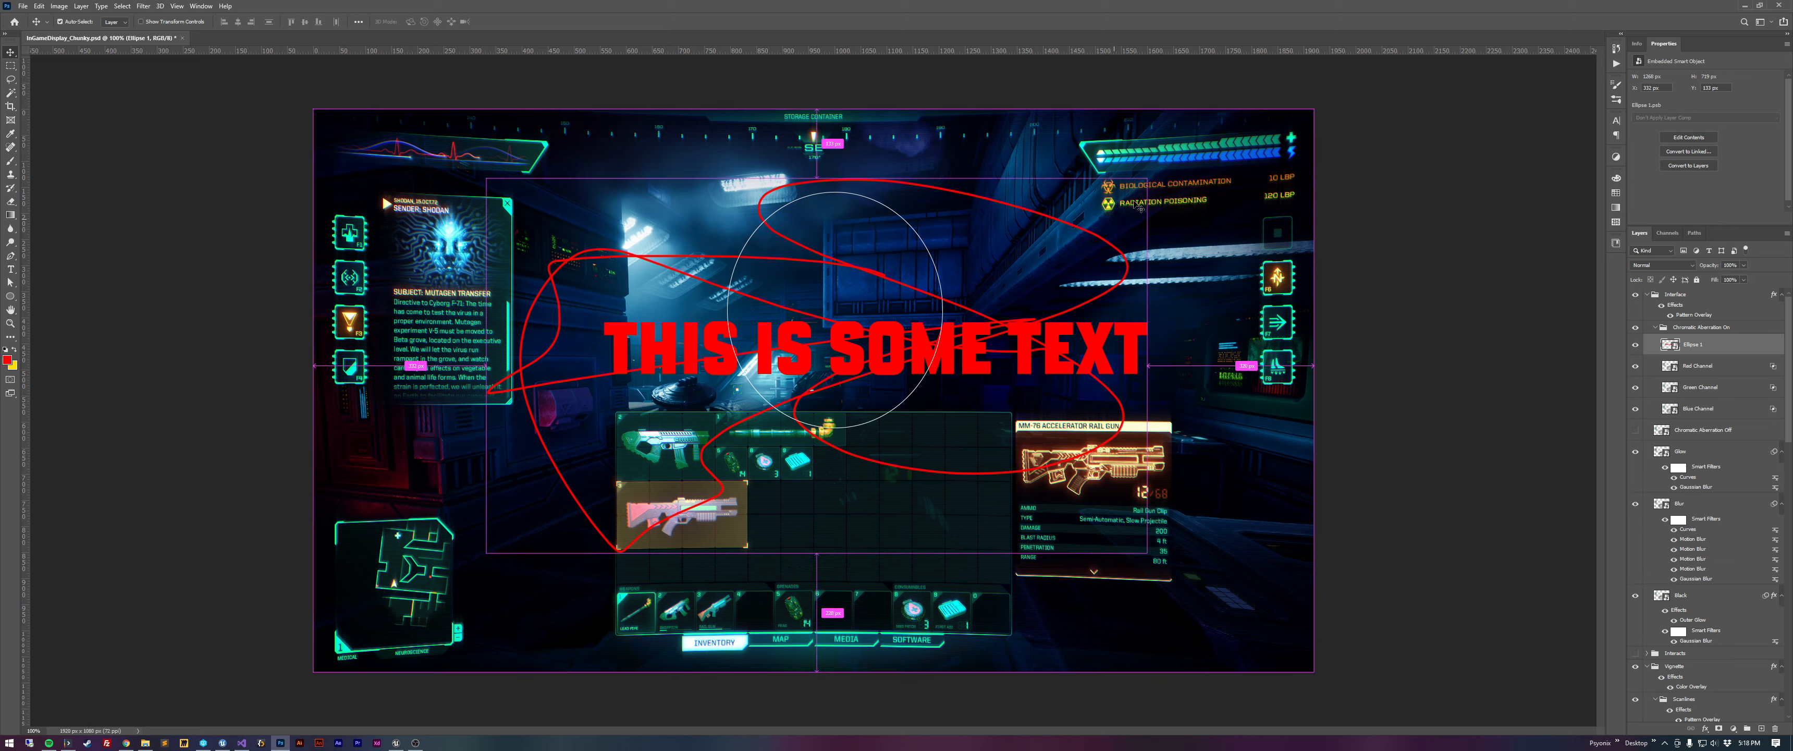
Scale the smart object to about half size, rotate it counter-clockwise and move it near the image center.
key("ctrl+t")
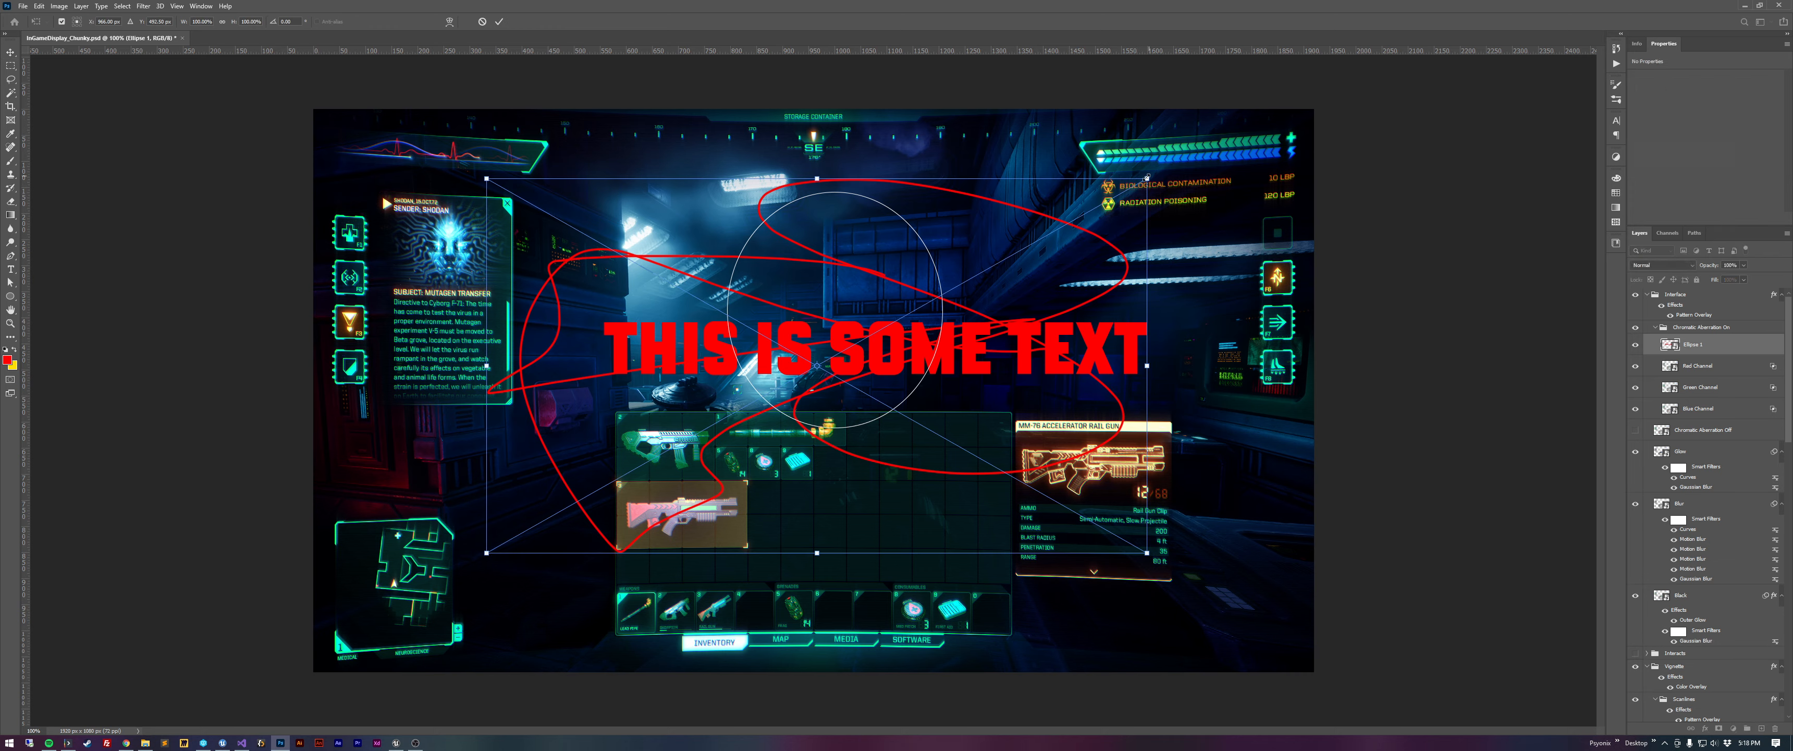
left_click_drag(1147, 178, 786, 344)
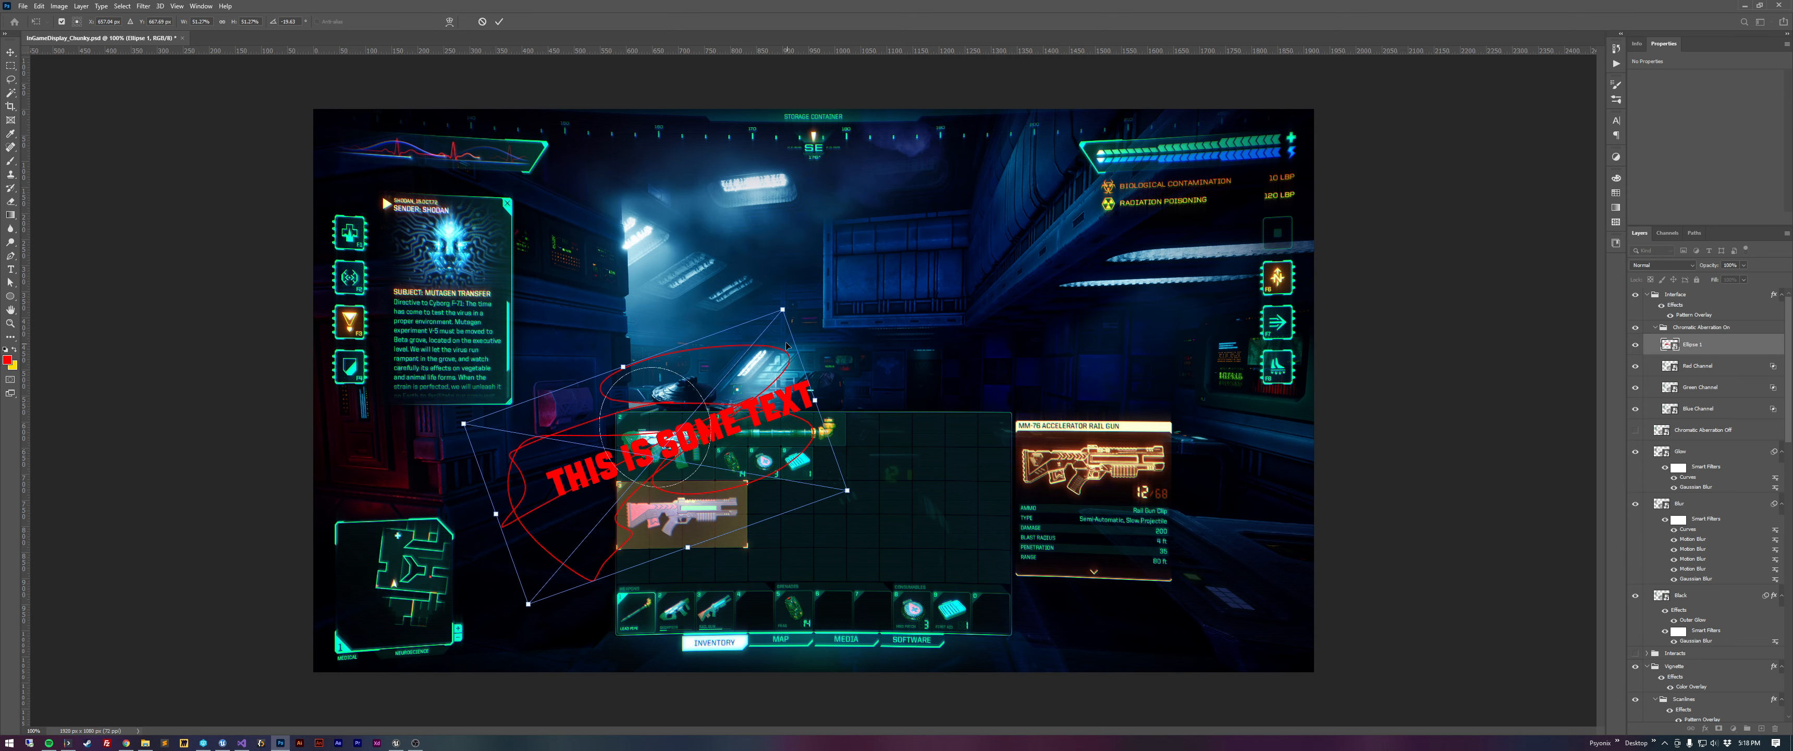
left_click(499, 22)
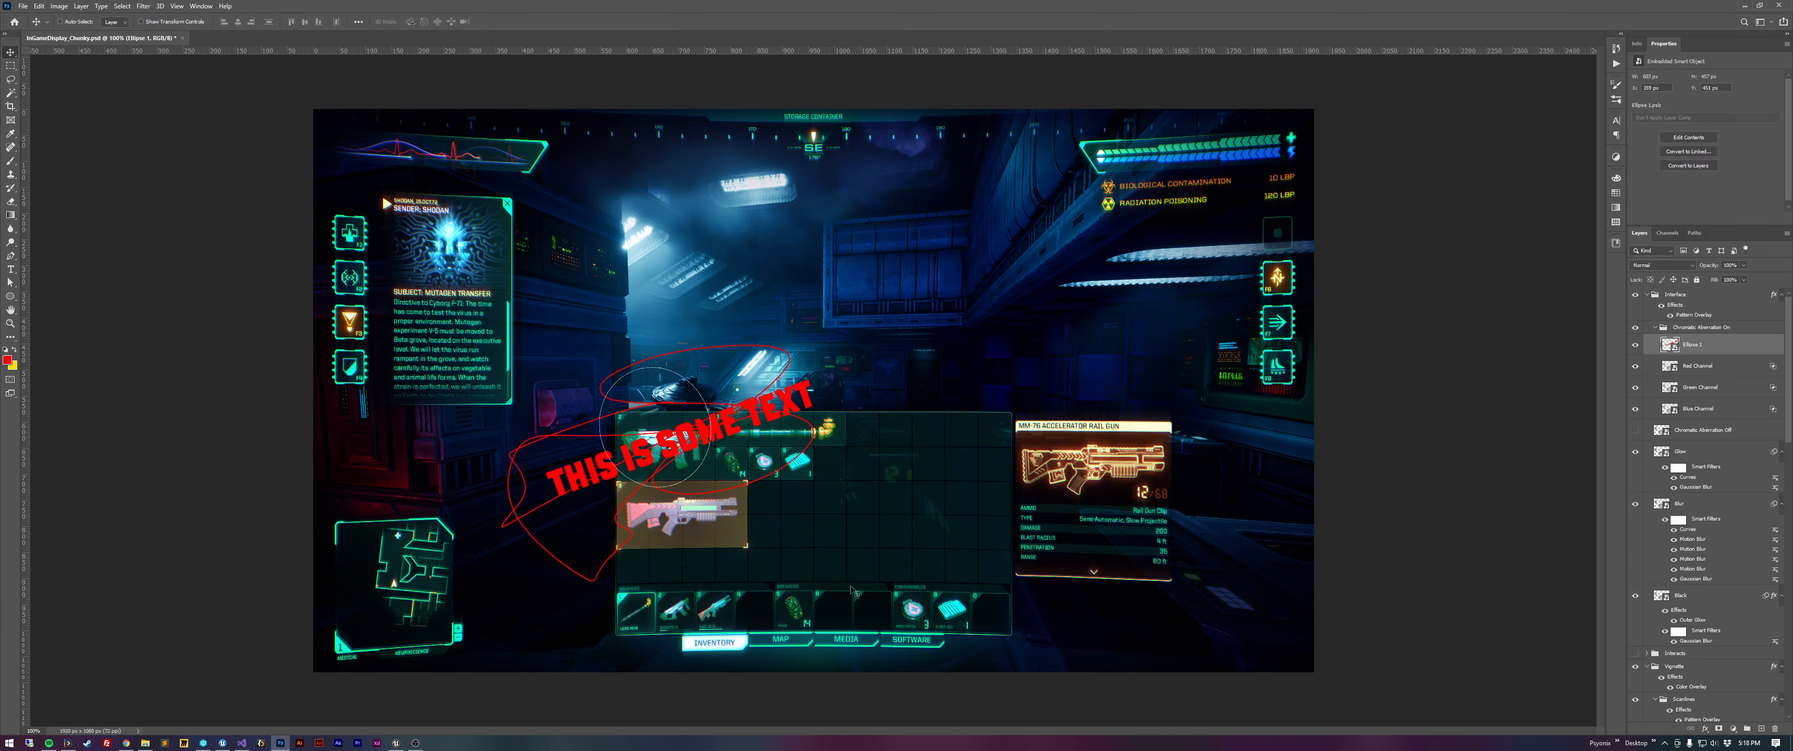
left_click_drag(670, 429, 924, 349)
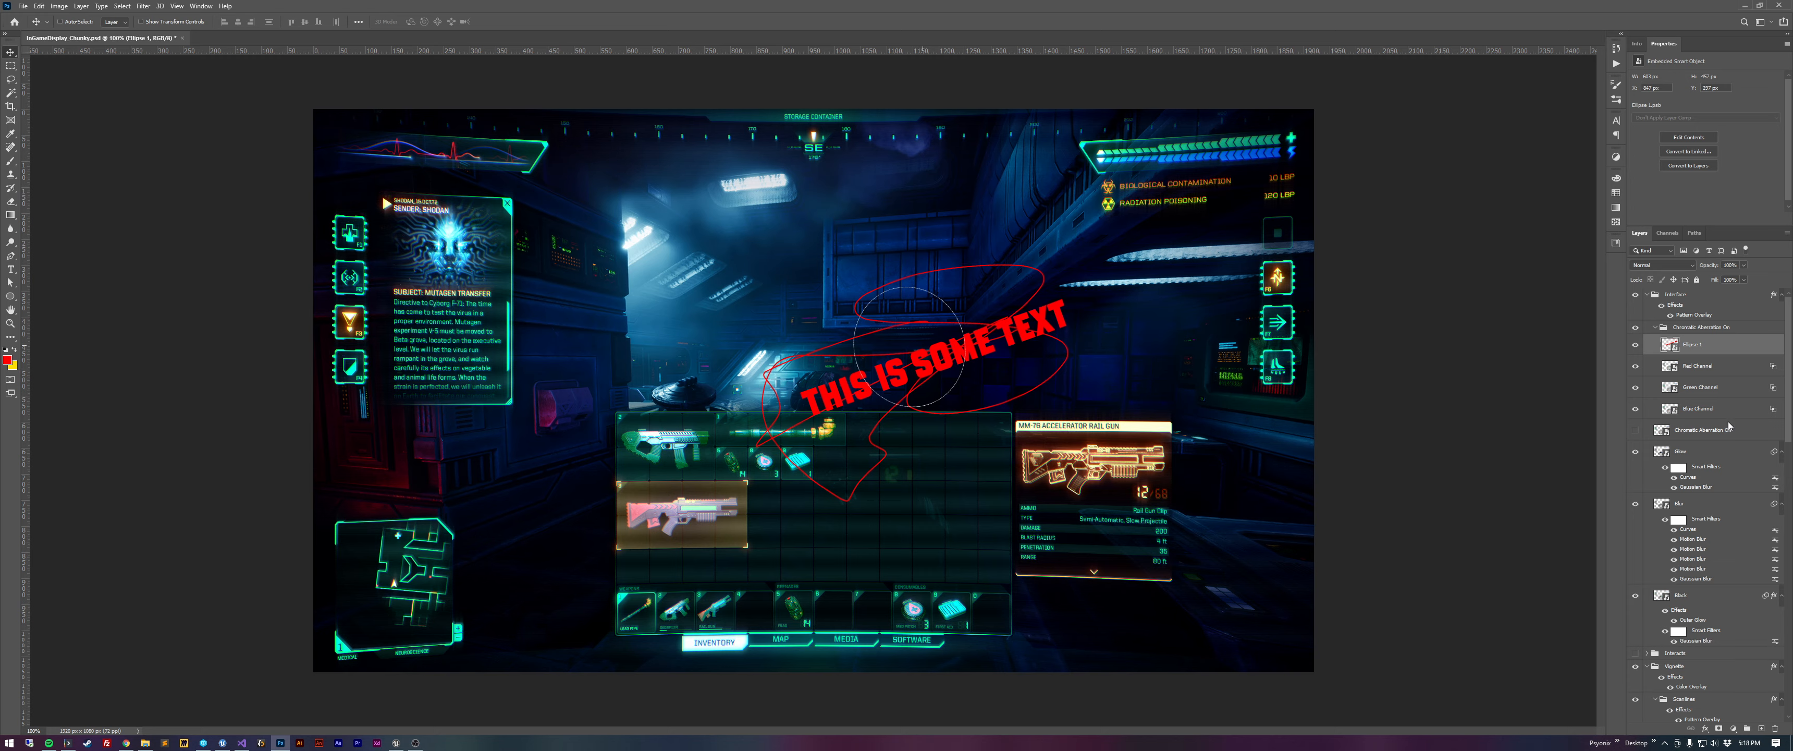
Open the smart object's contents to view its layers and return to the main interface document.
double_click(1671, 344)
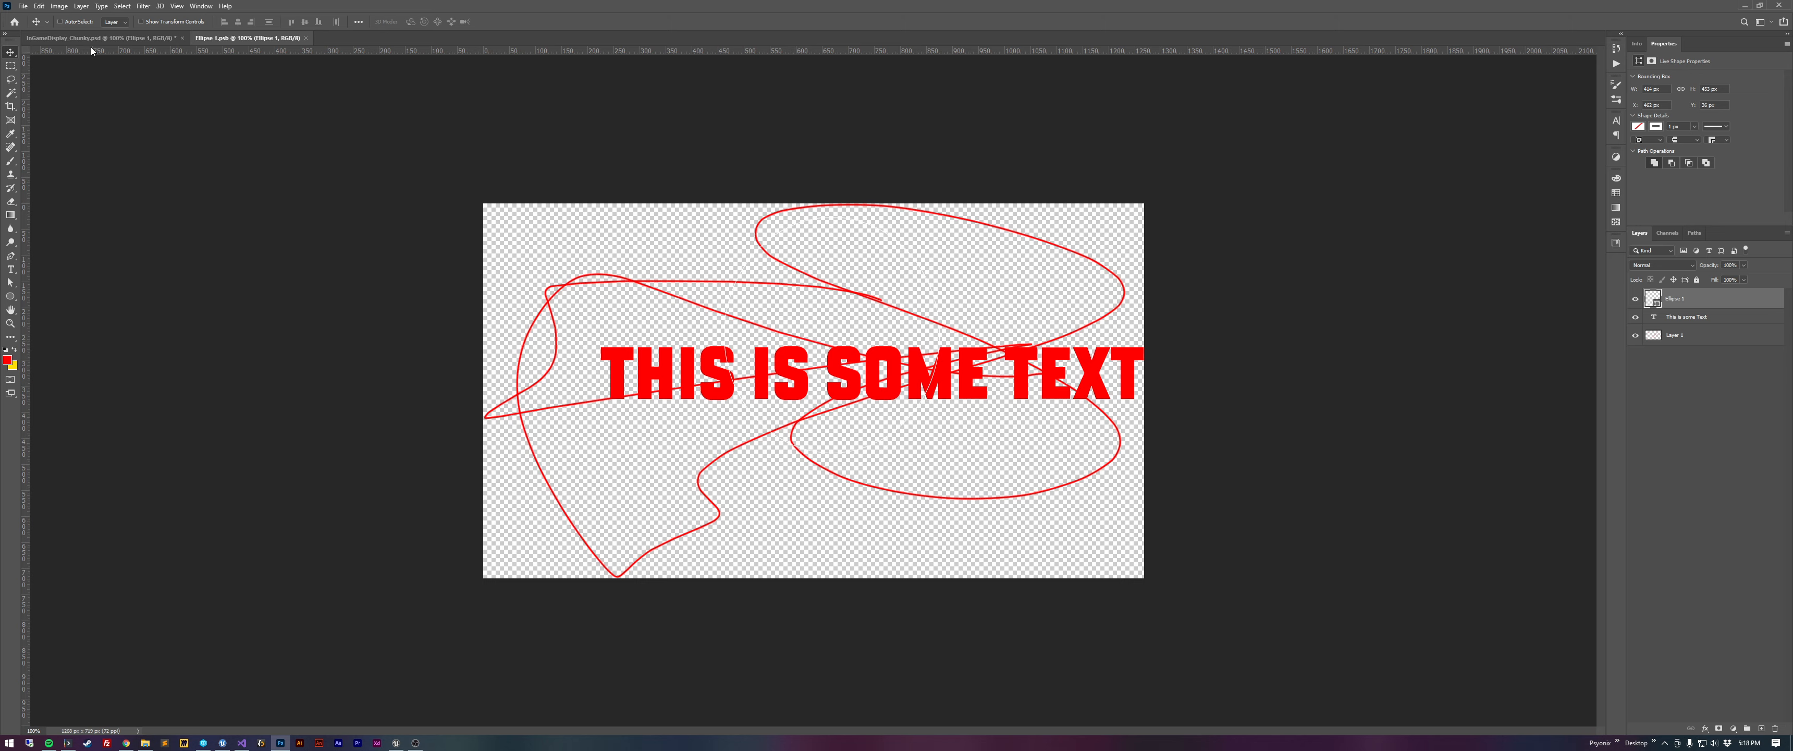
left_click(159, 39)
Enlarge the rotated smart object beyond the canvas edges and examine the sharpness of its ellipse outline up close.
key("ctrl+t")
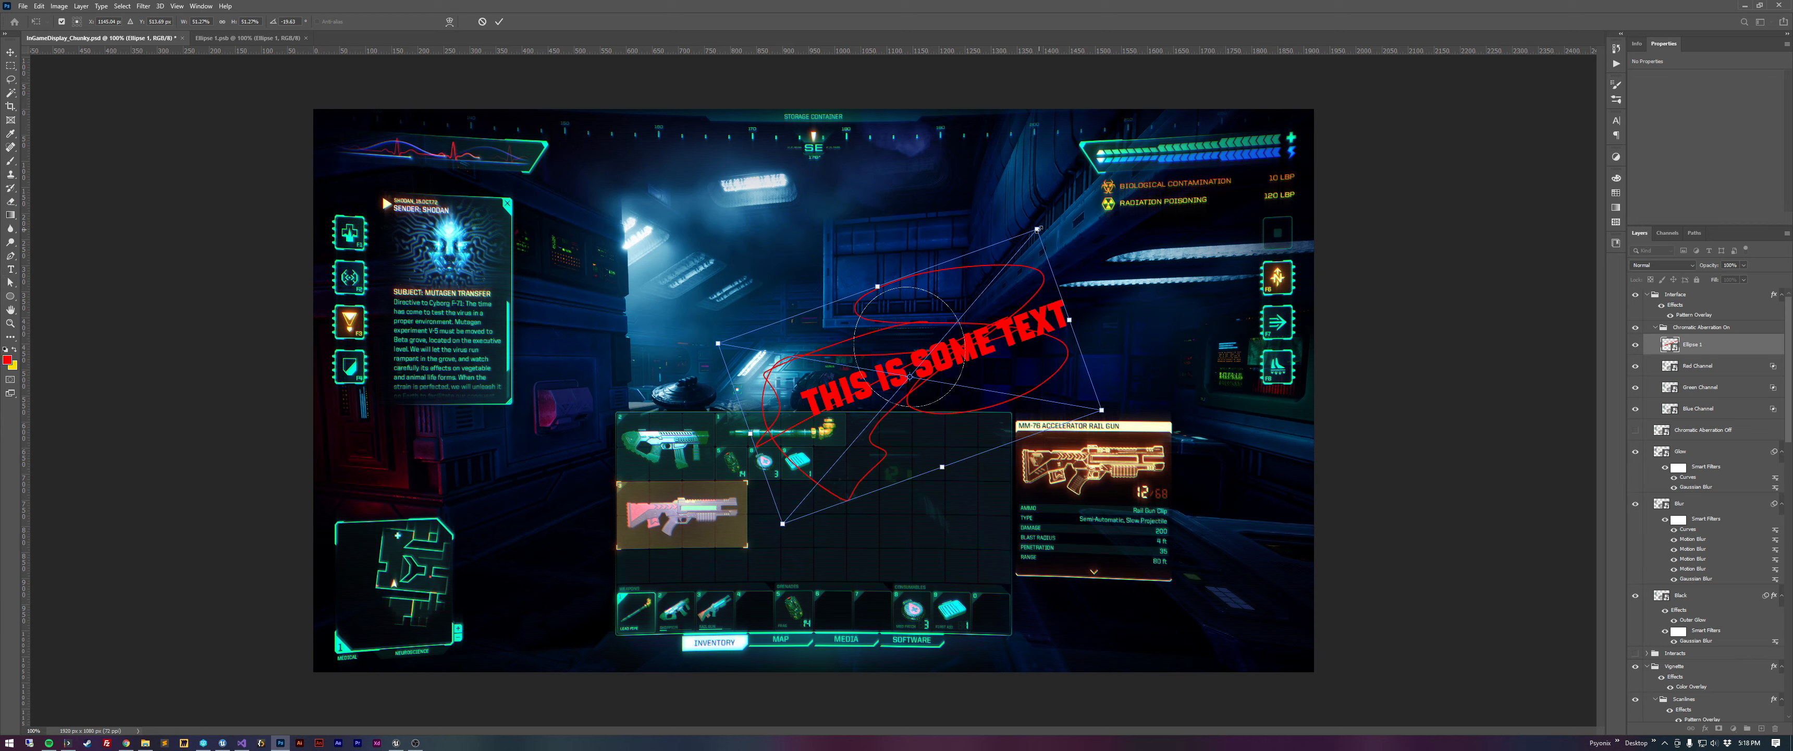
left_click_drag(1037, 228, 1120, 131)
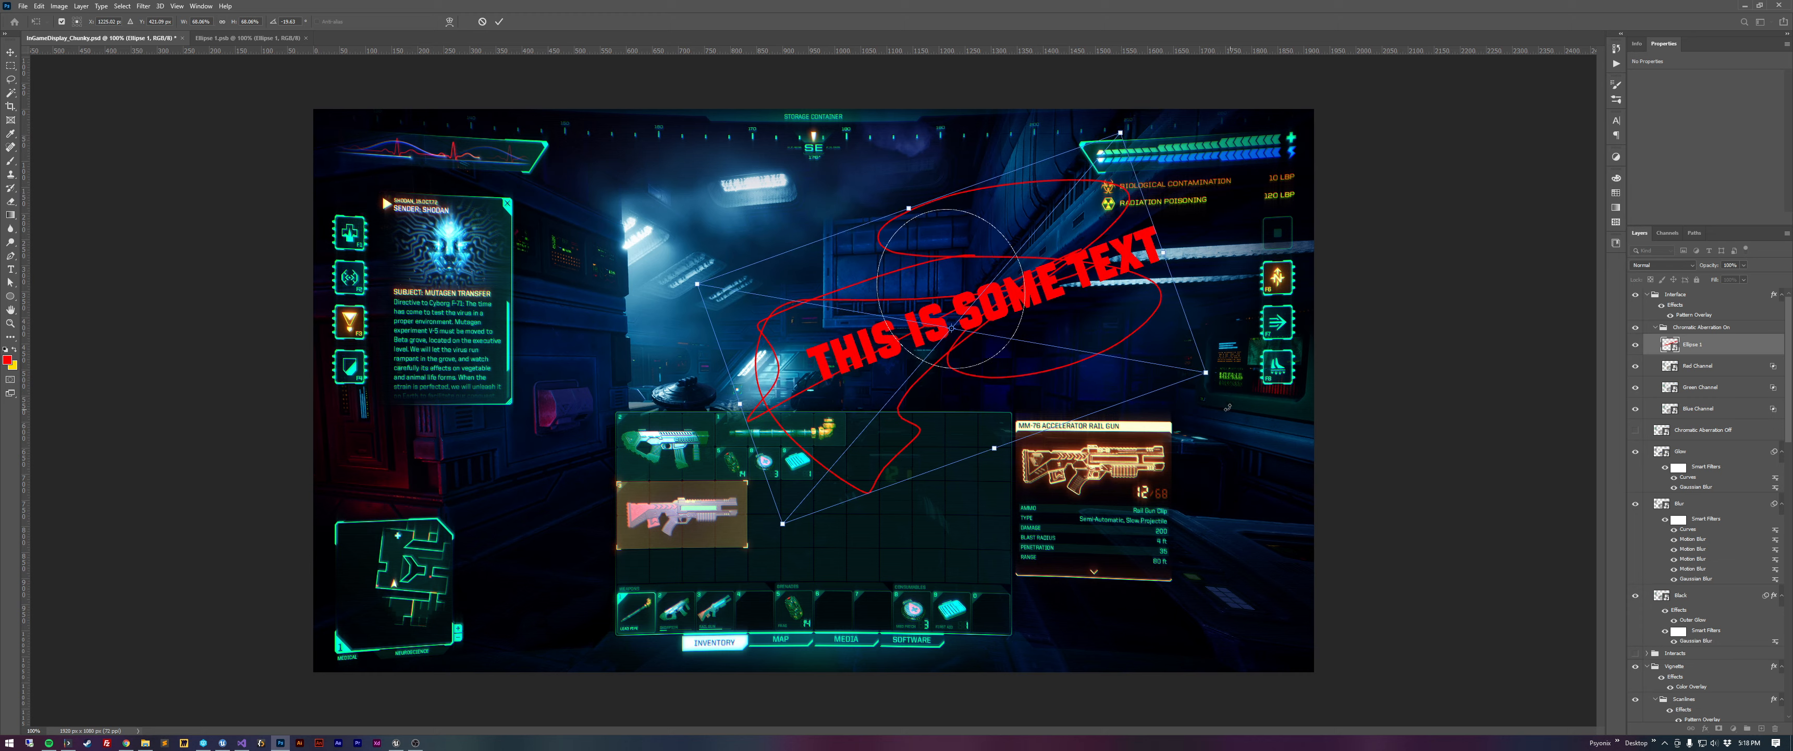
left_click_drag(1205, 373, 1480, 412)
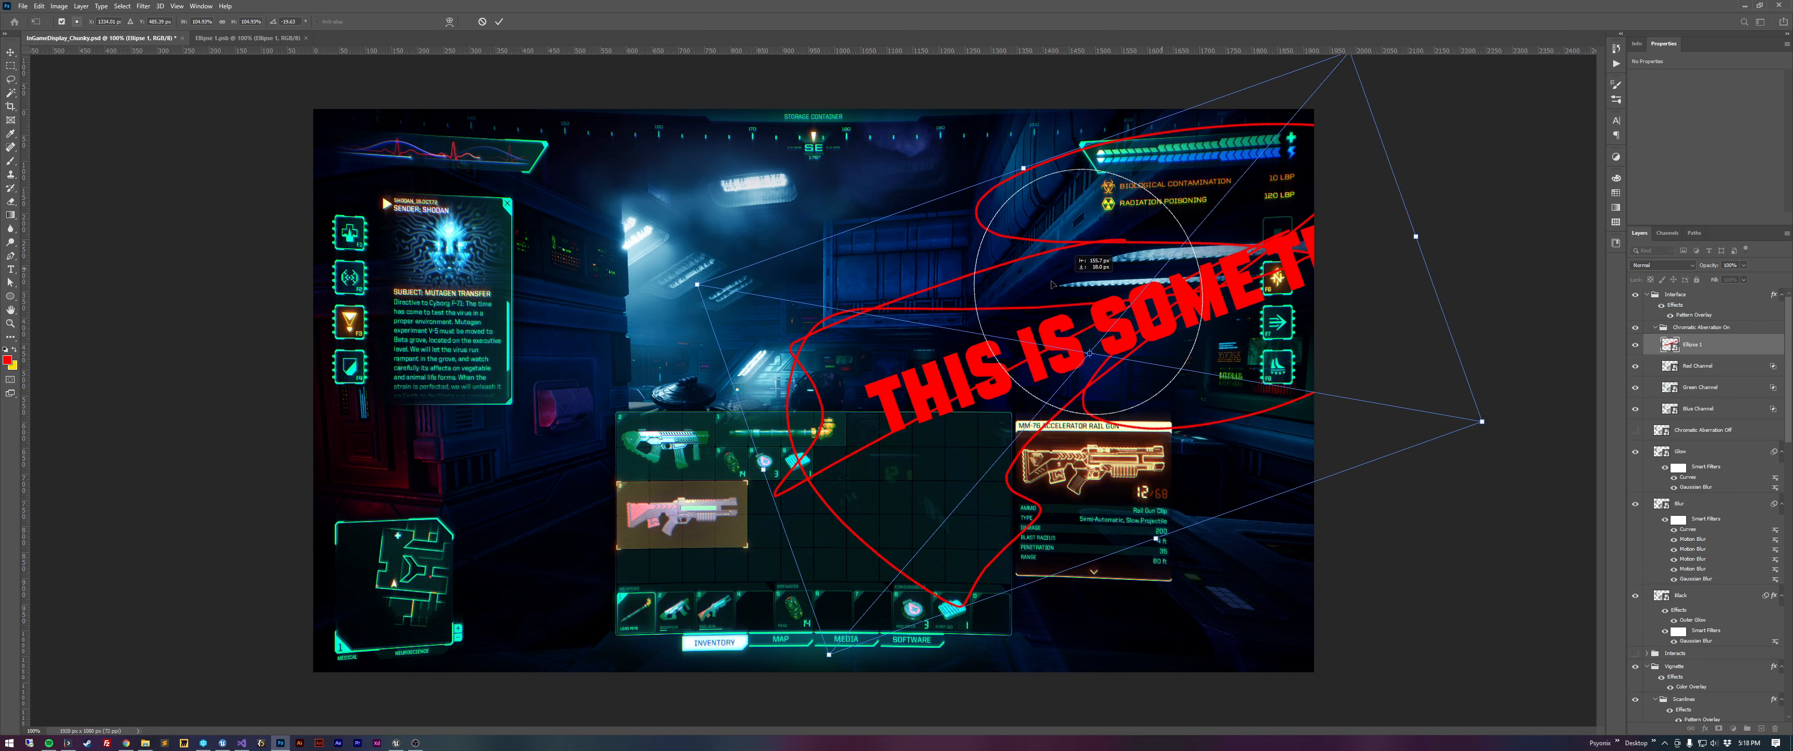
left_click_drag(1146, 306, 806, 404)
left_click_drag(1010, 147, 1491, 47)
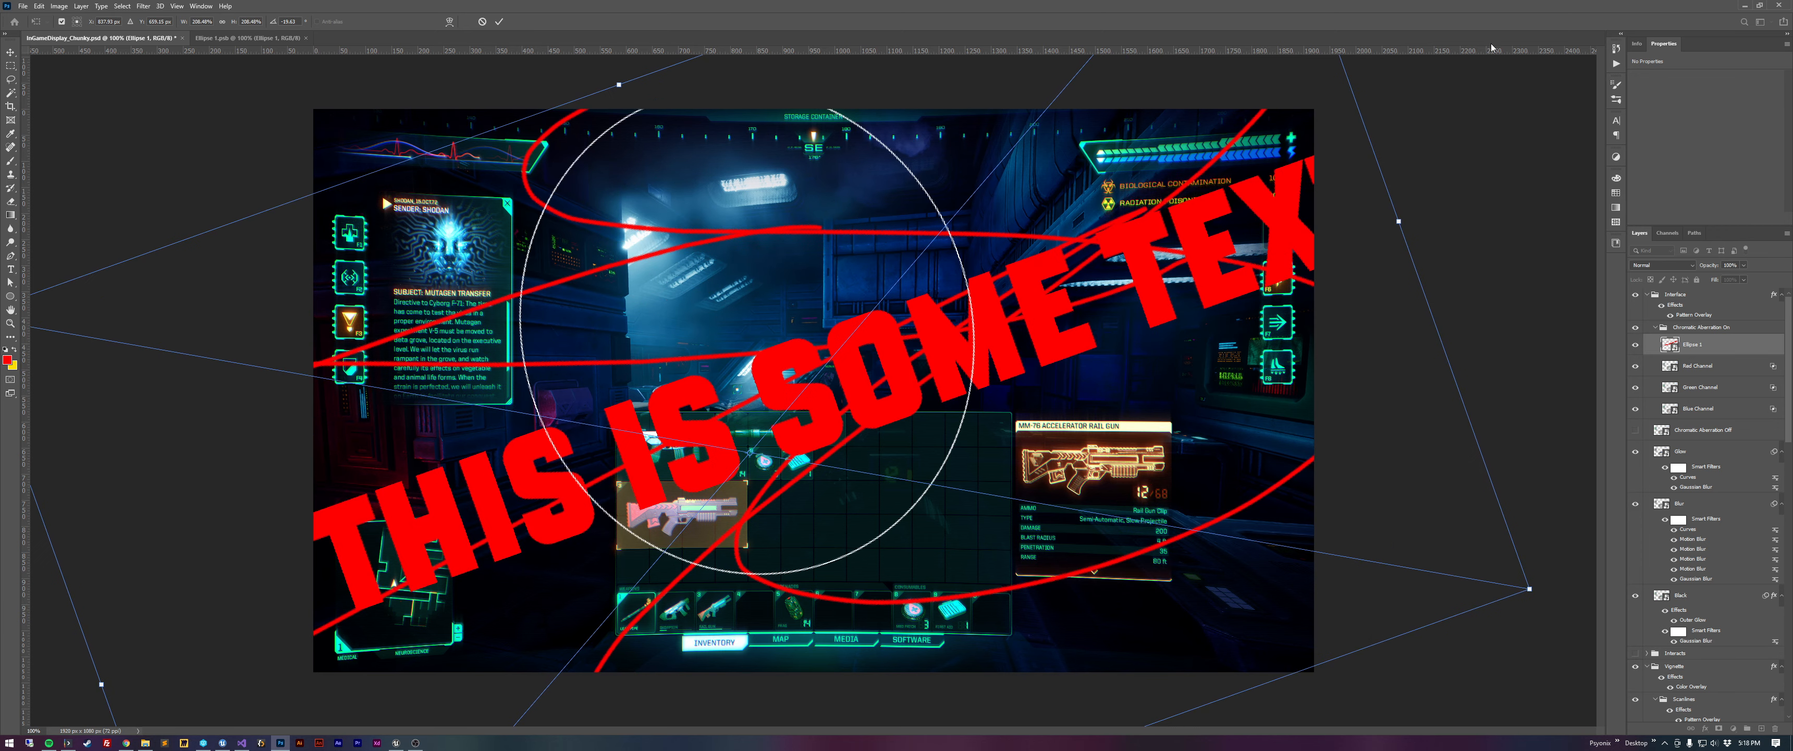
left_click(499, 21)
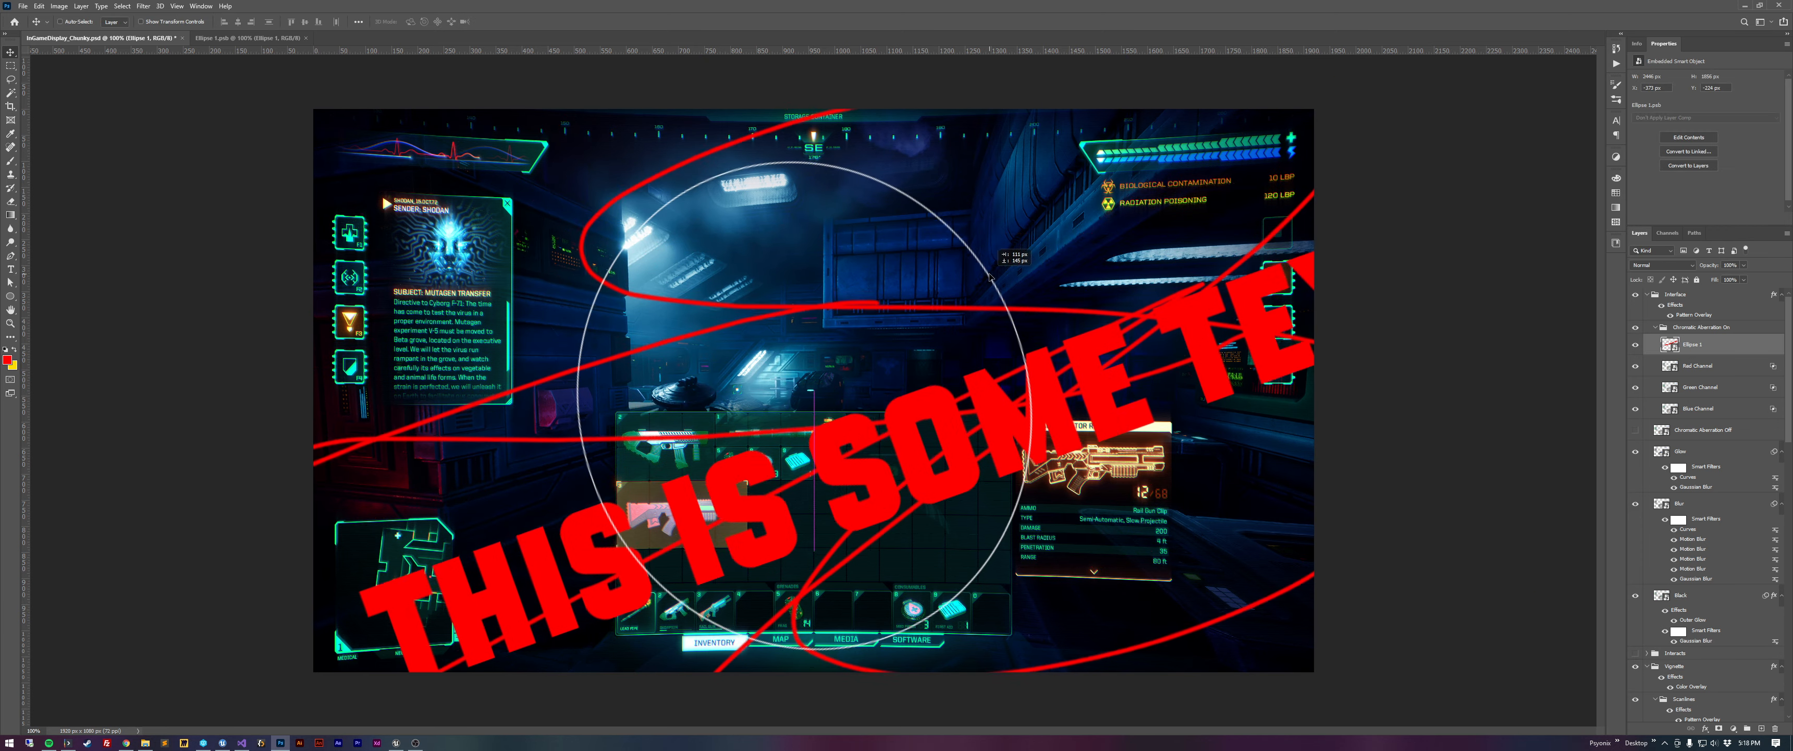
key("z")
left_click(982, 252)
left_click(982, 252)
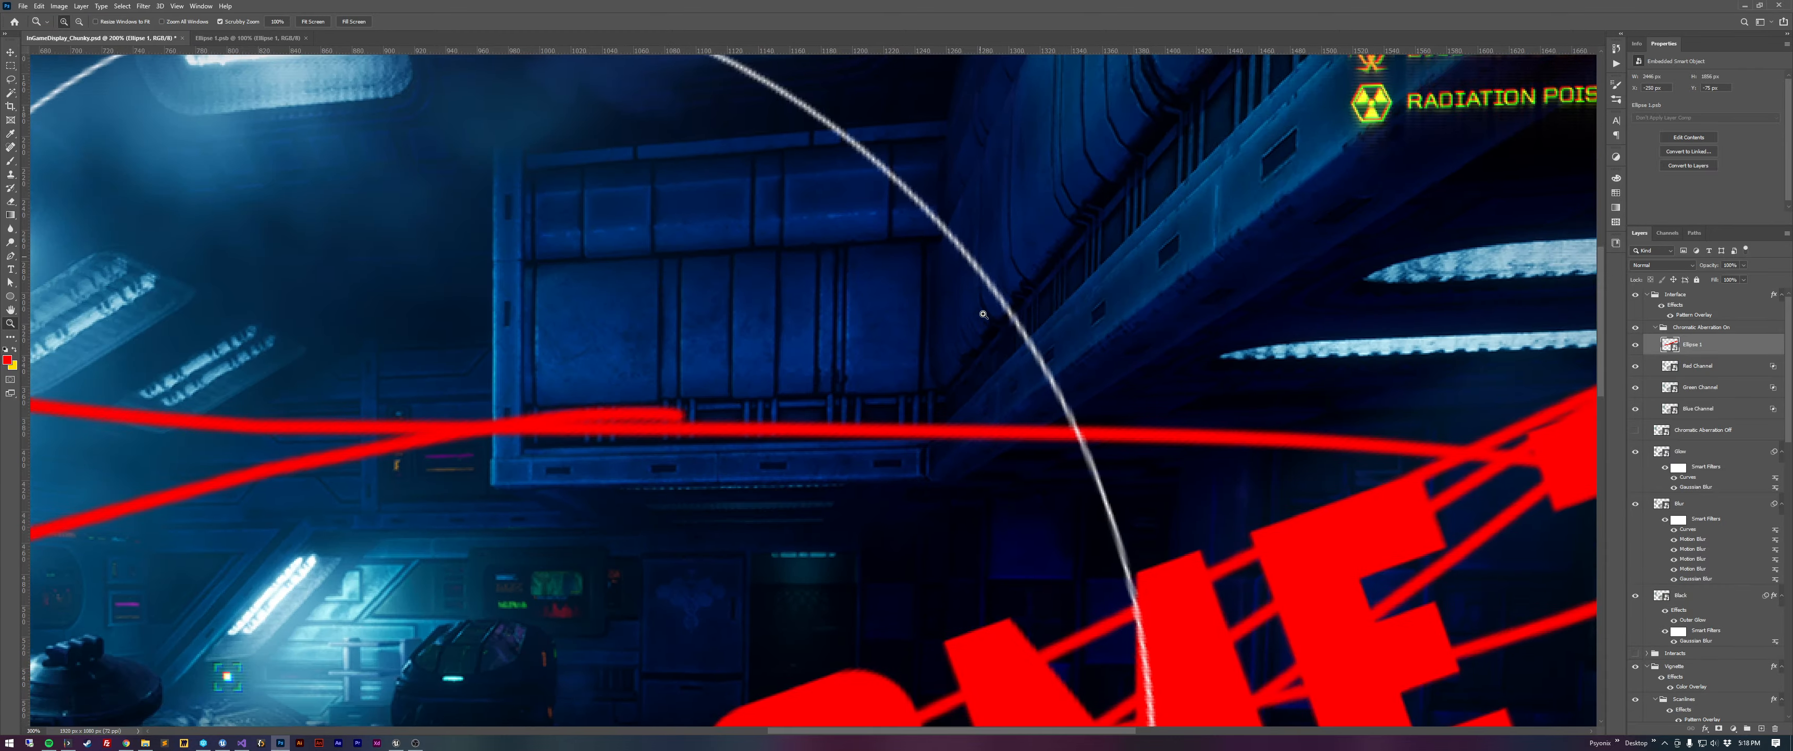
left_click(971, 268)
double_click(10, 322)
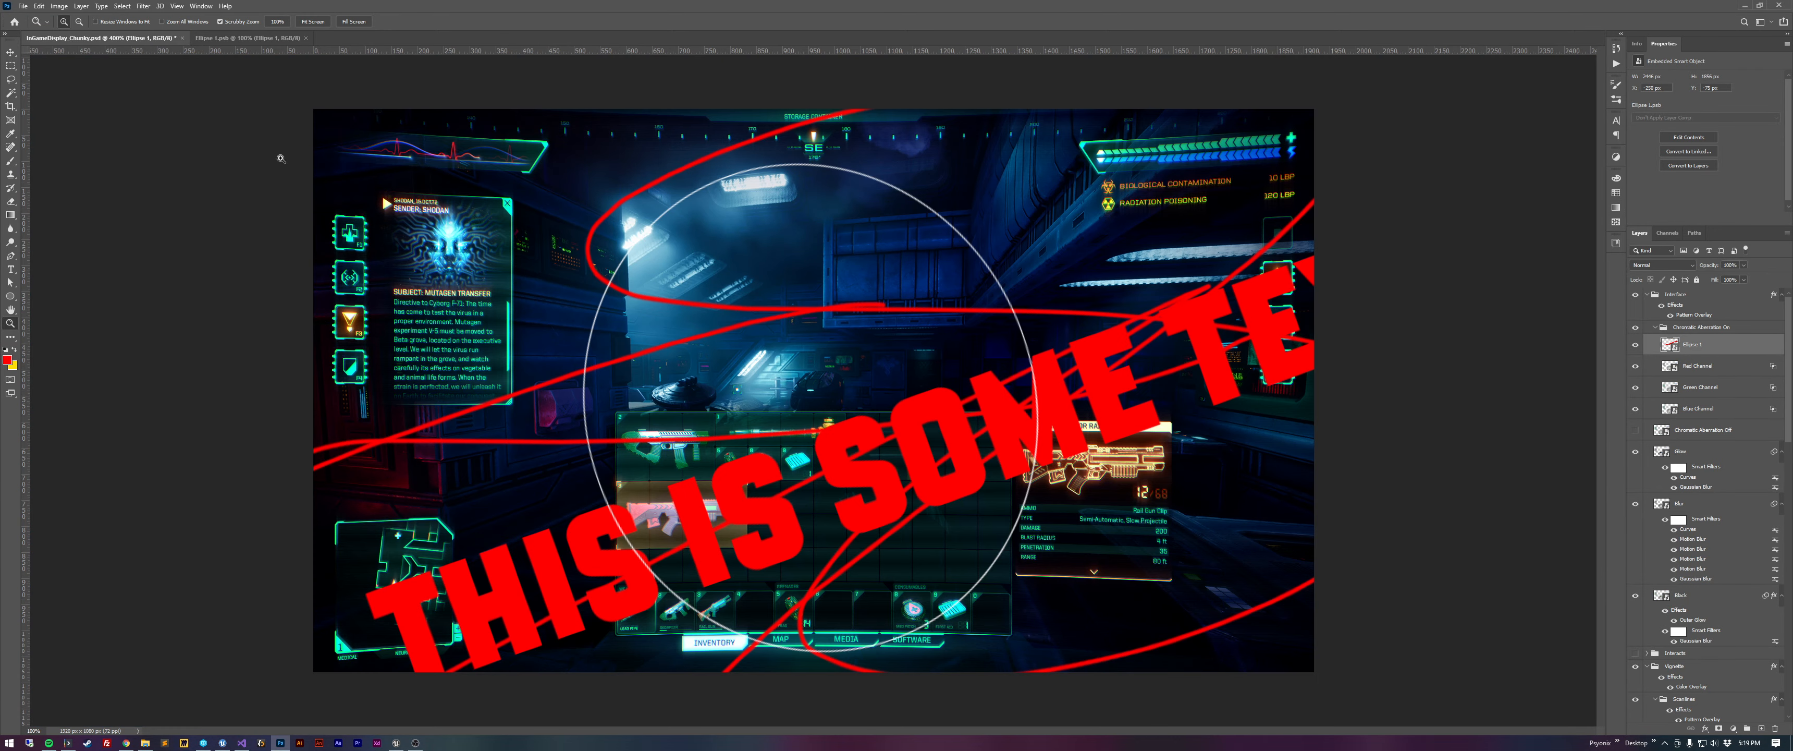
Undo the smart object's moves and transforms back to its original size, rotation and position.
left_click(11, 53)
left_click_drag(1245, 506, 1181, 427)
key("ctrl+z")
key("ctrl+z")
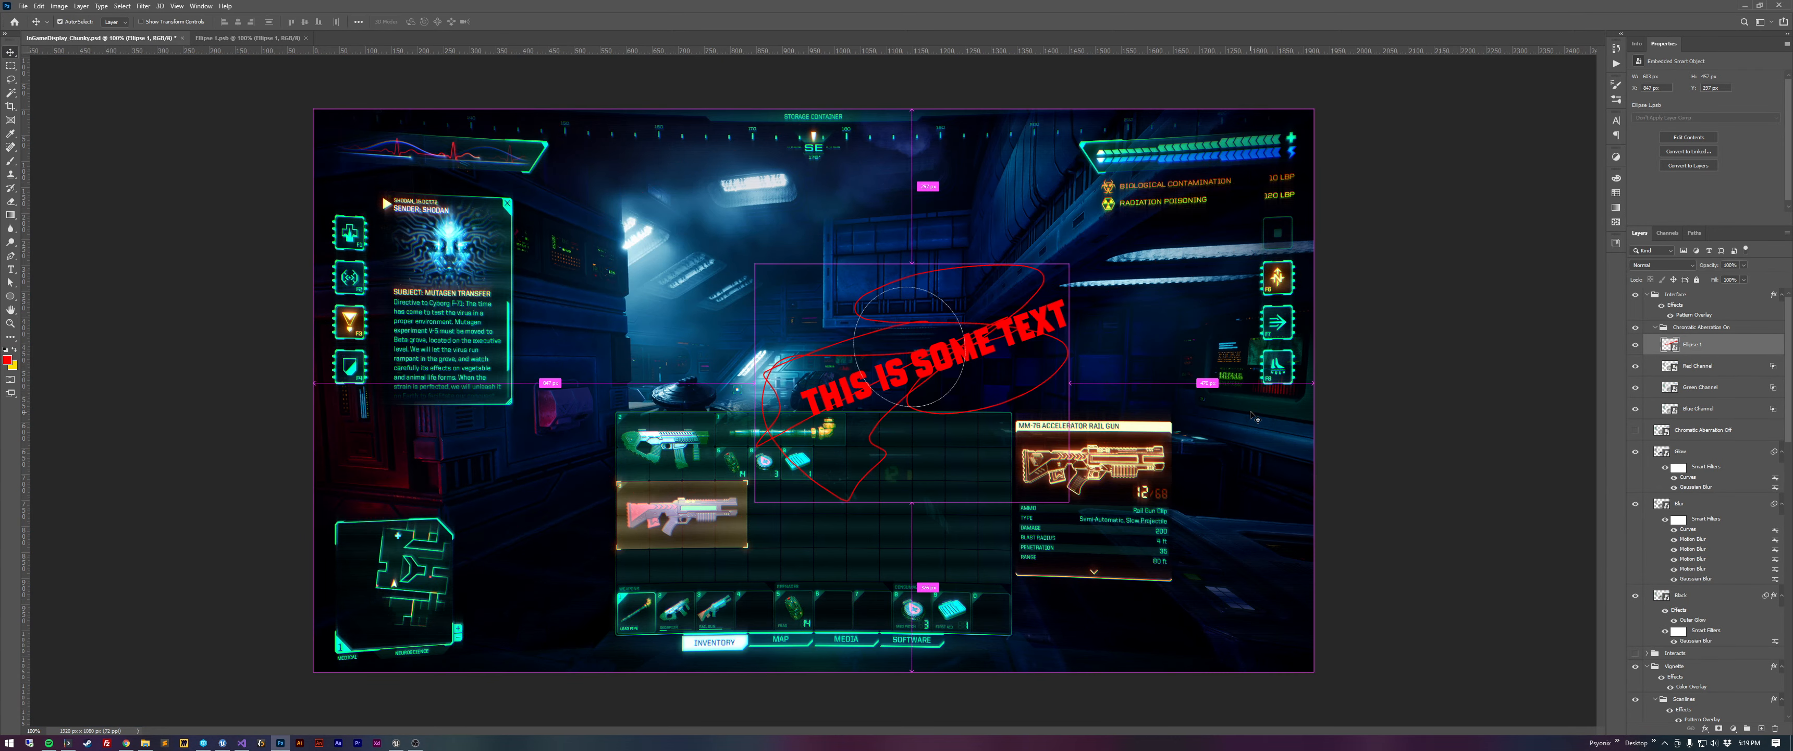
key("z")
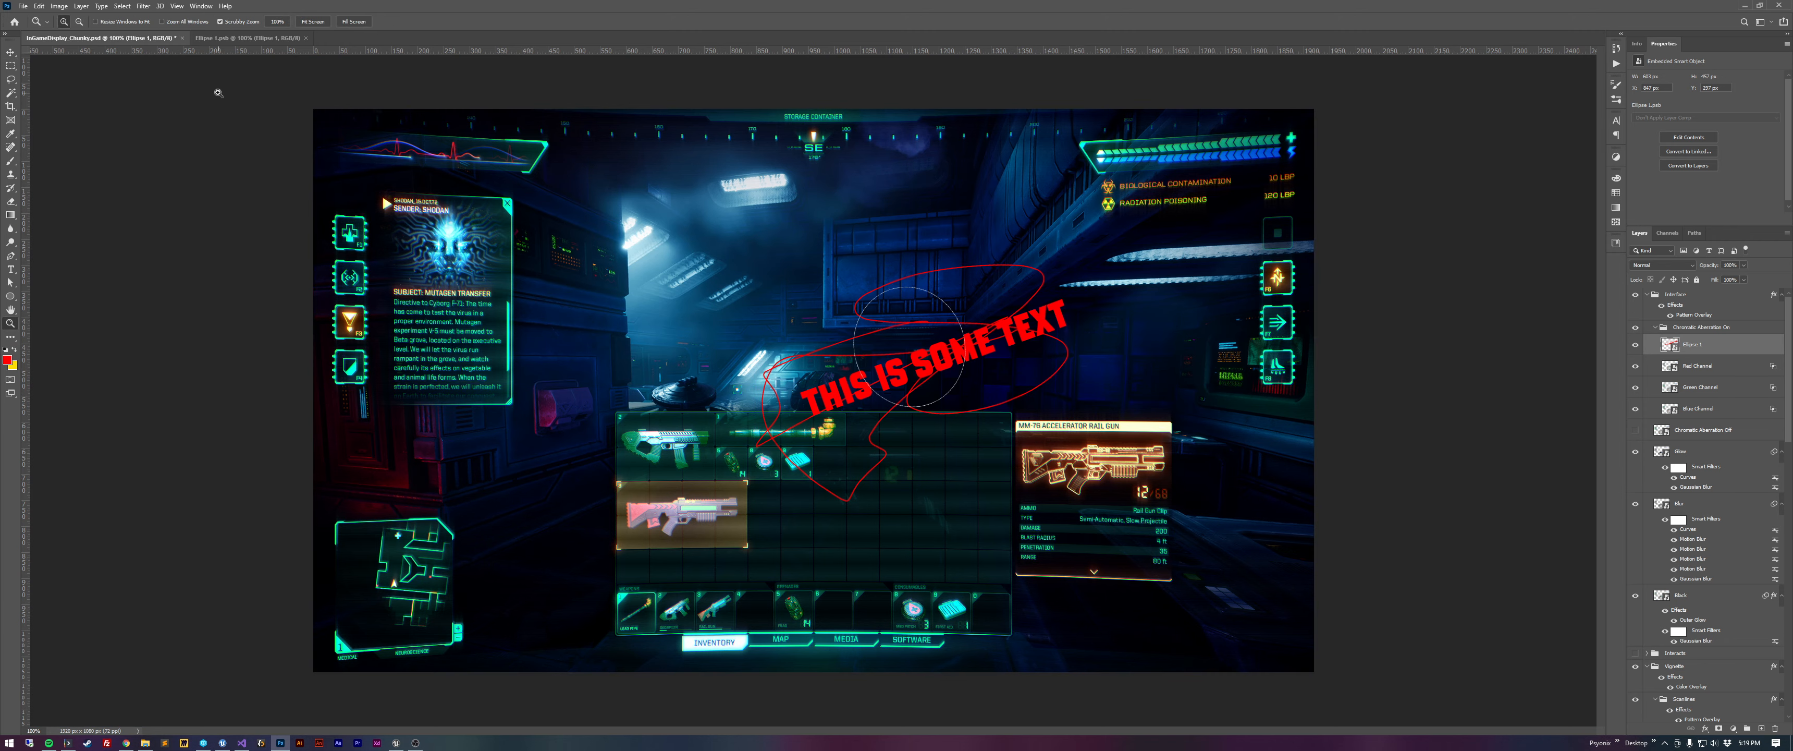
key("ctrl+shift+z")
key("ctrl+shift+z")
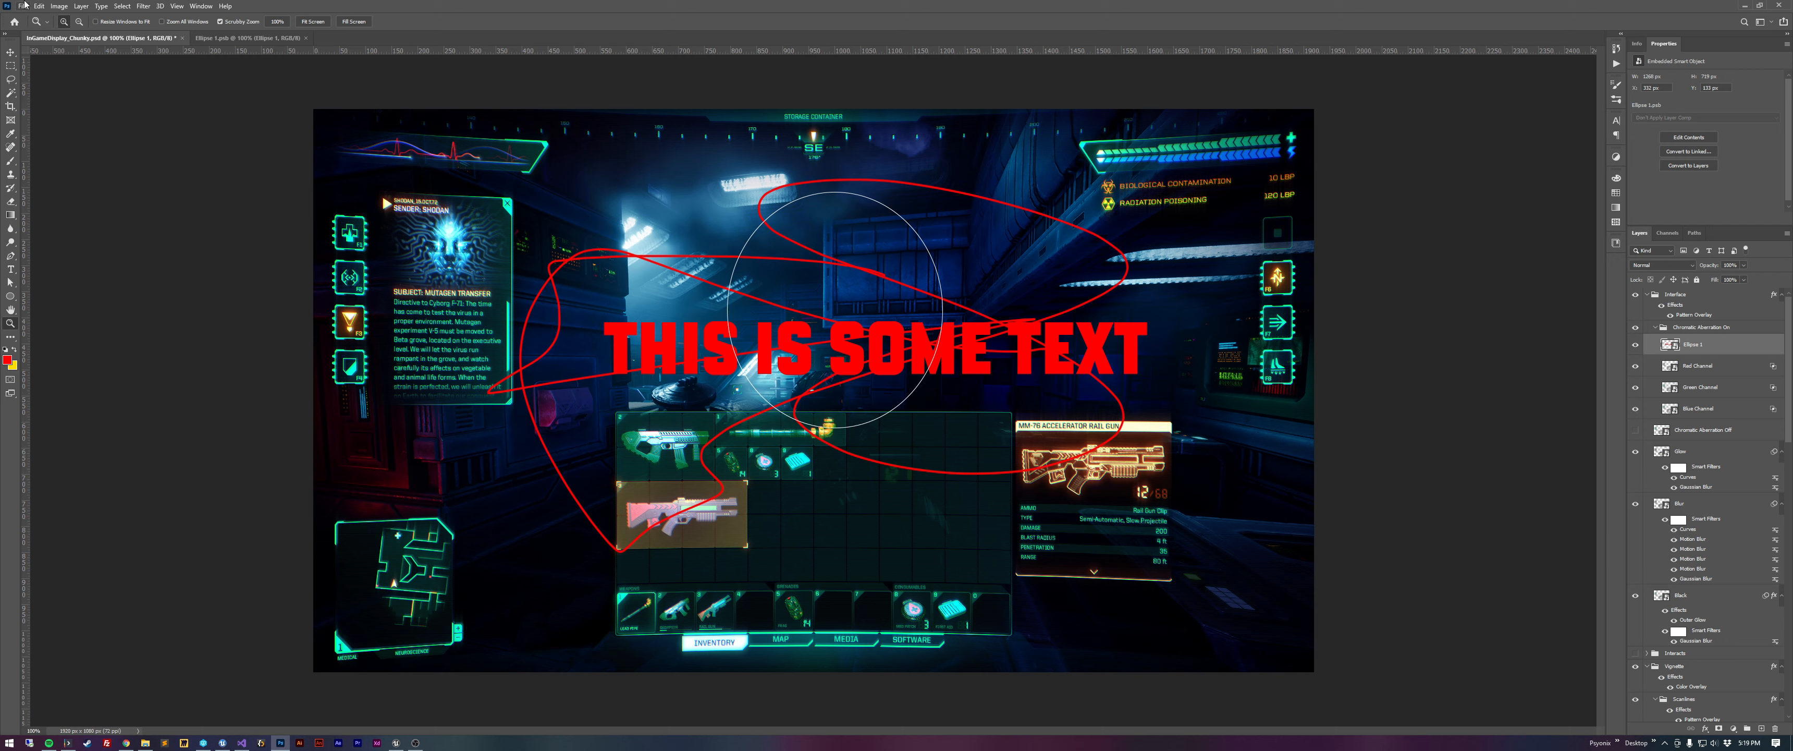
Examine the smart object's transform bounds without altering it.
key("v")
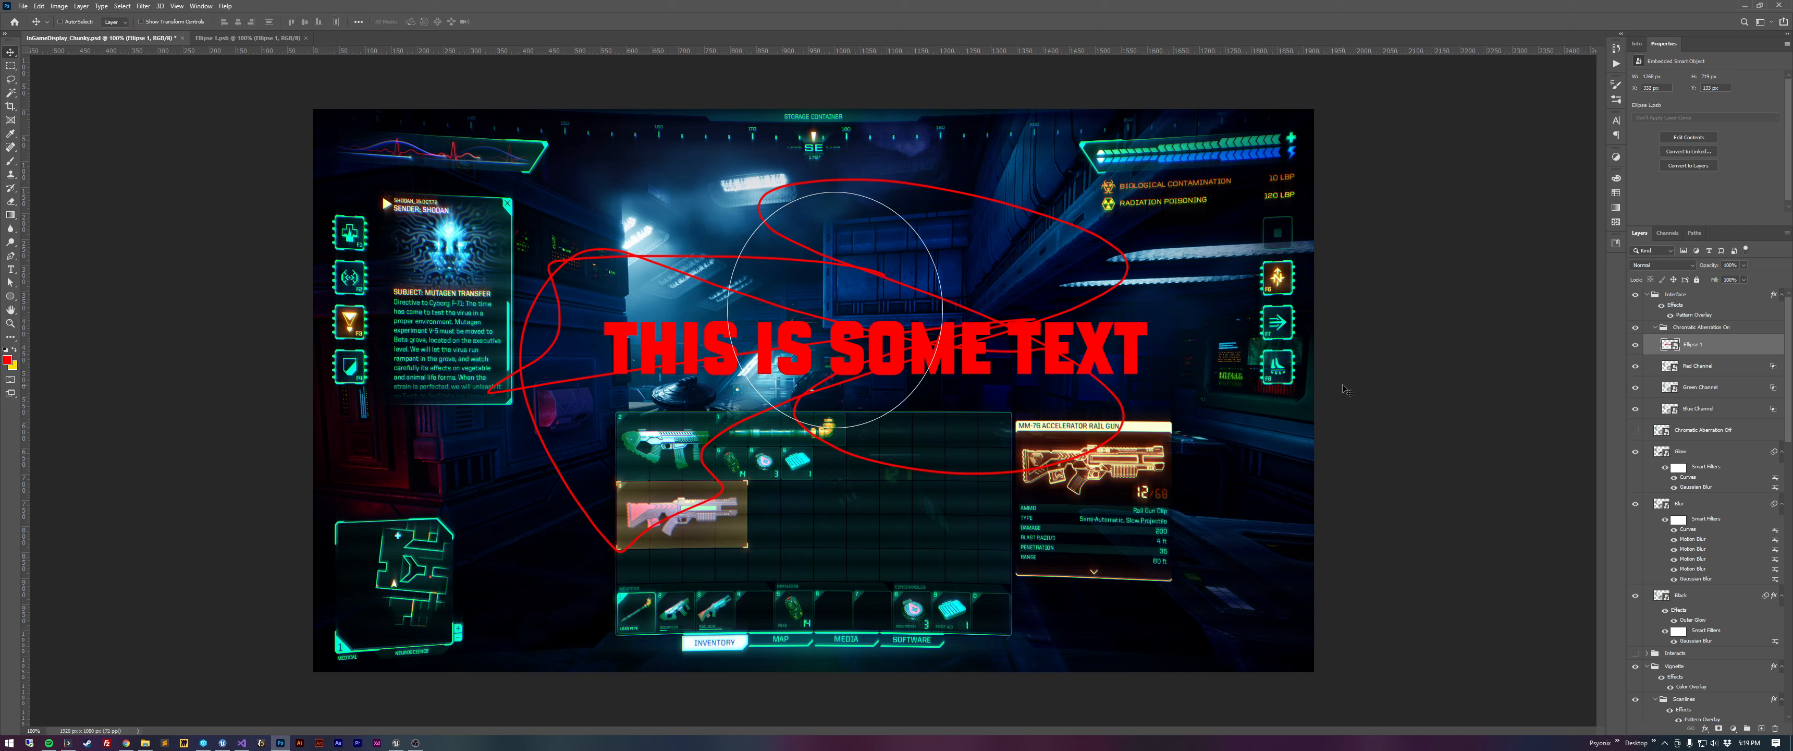
key("ctrl+t")
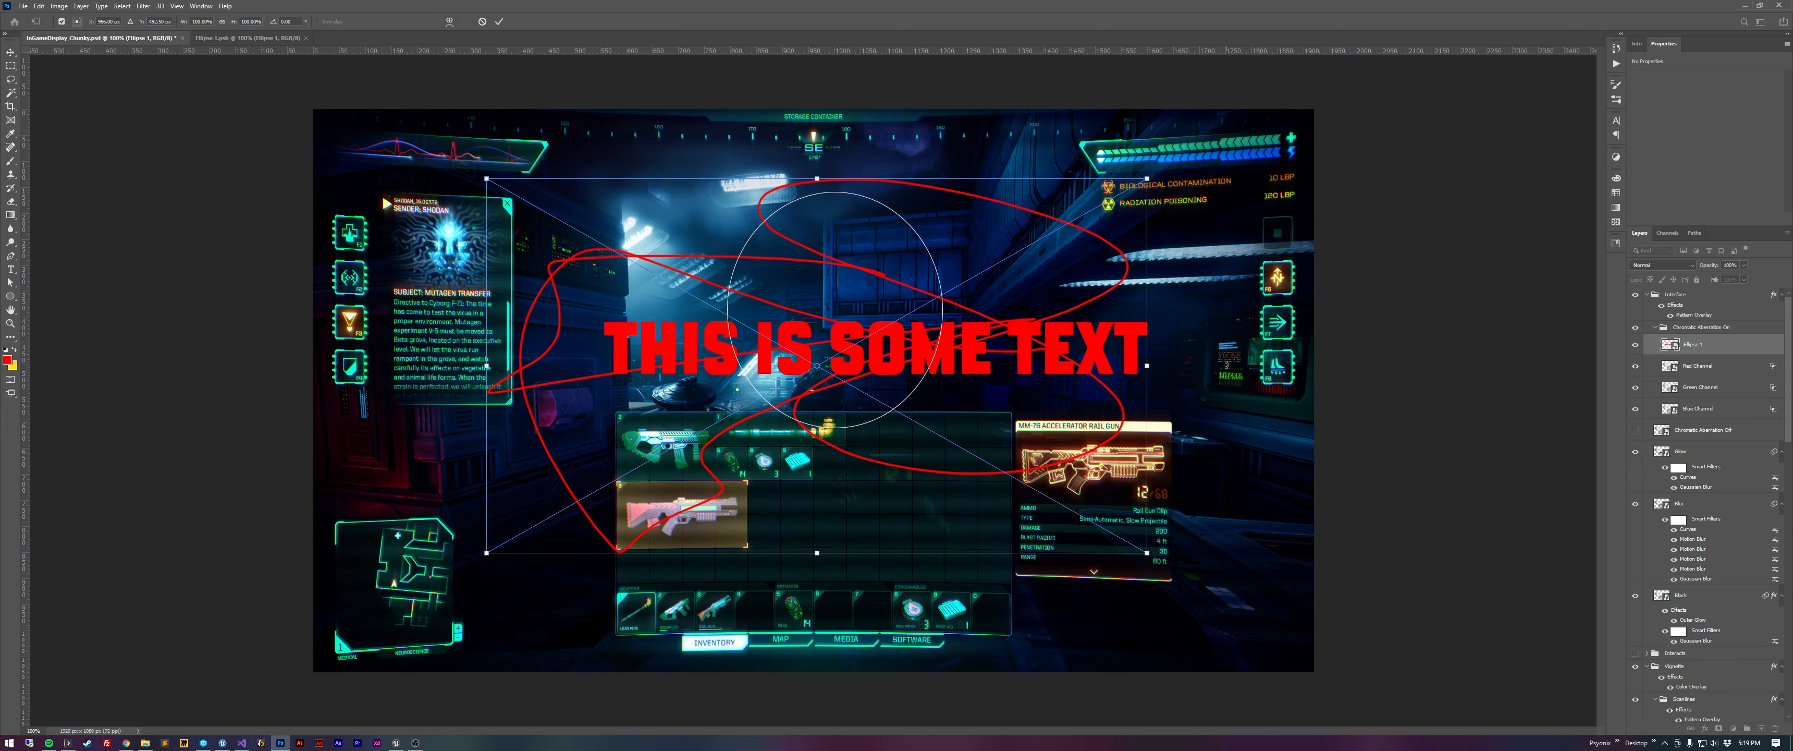
key("Return")
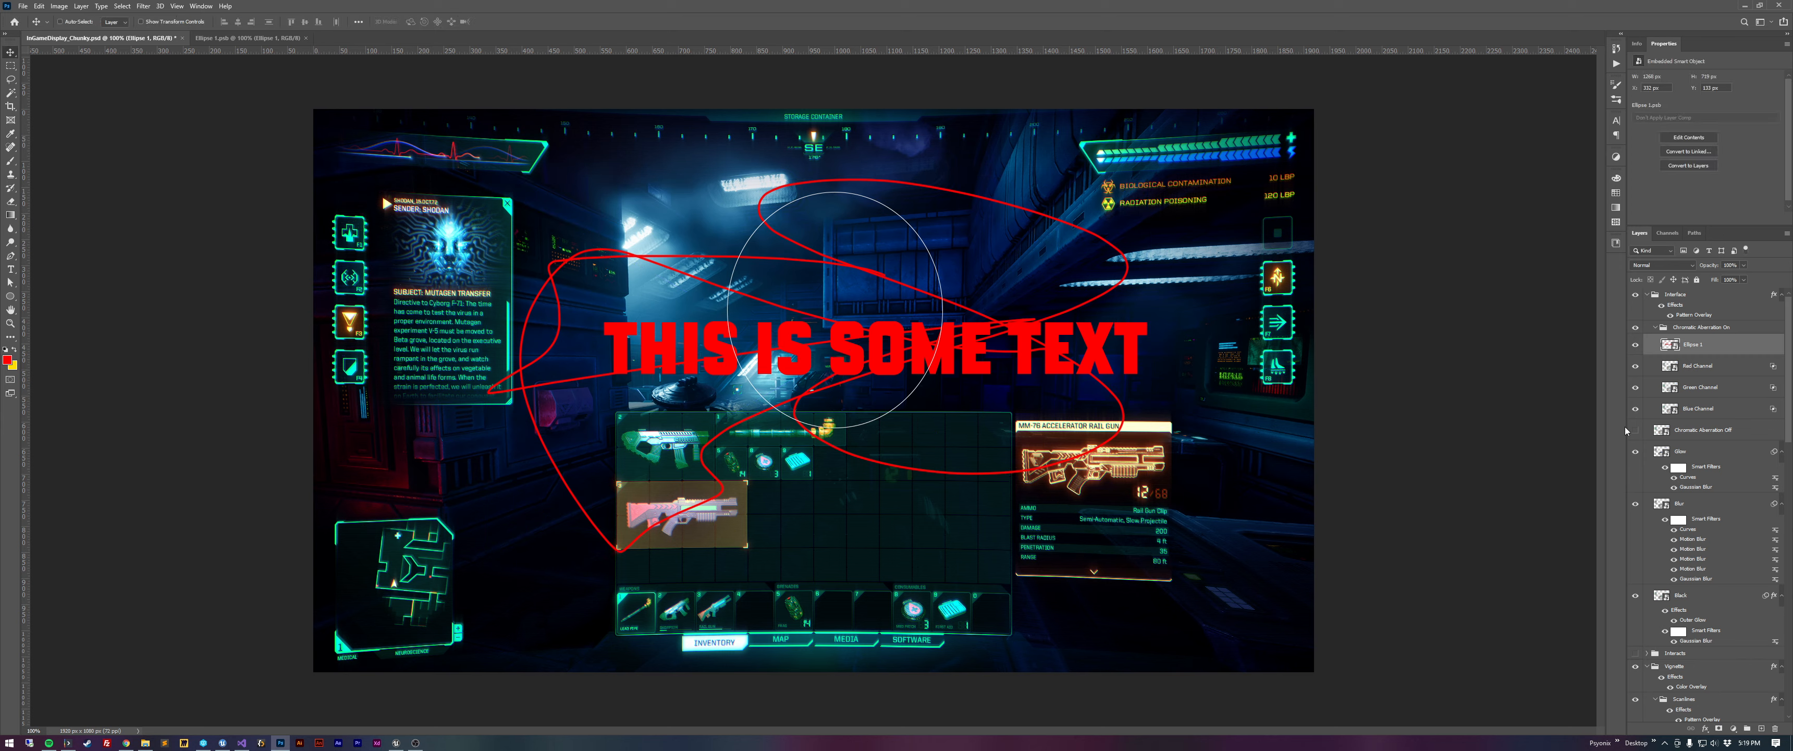
Open the smart object's contents, set its canvas size to 1920 × 1080 pixels and save it.
double_click(1672, 344)
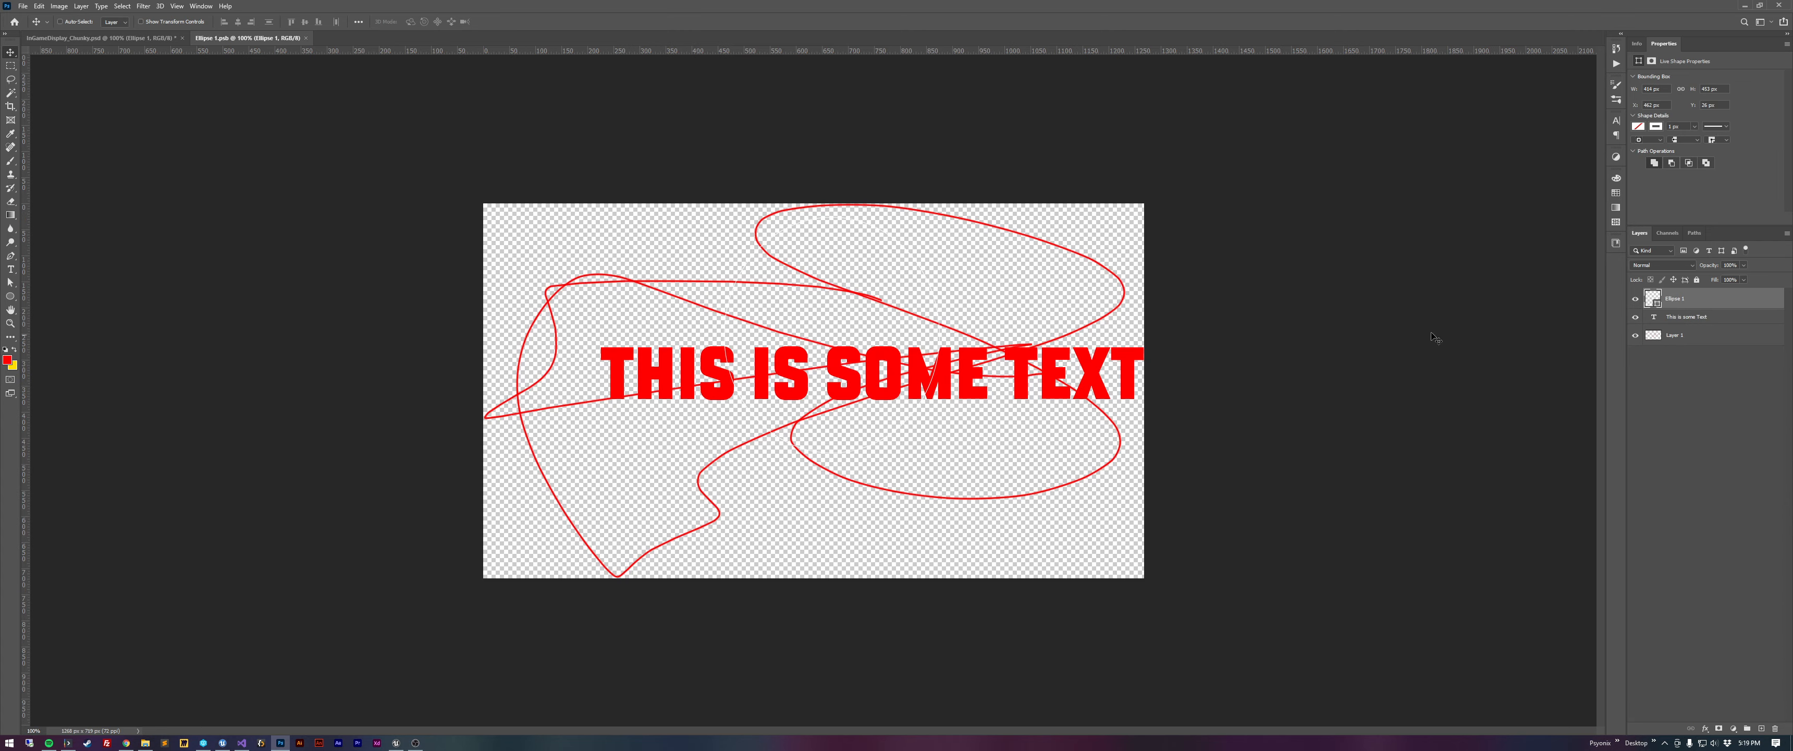
left_click(64, 6)
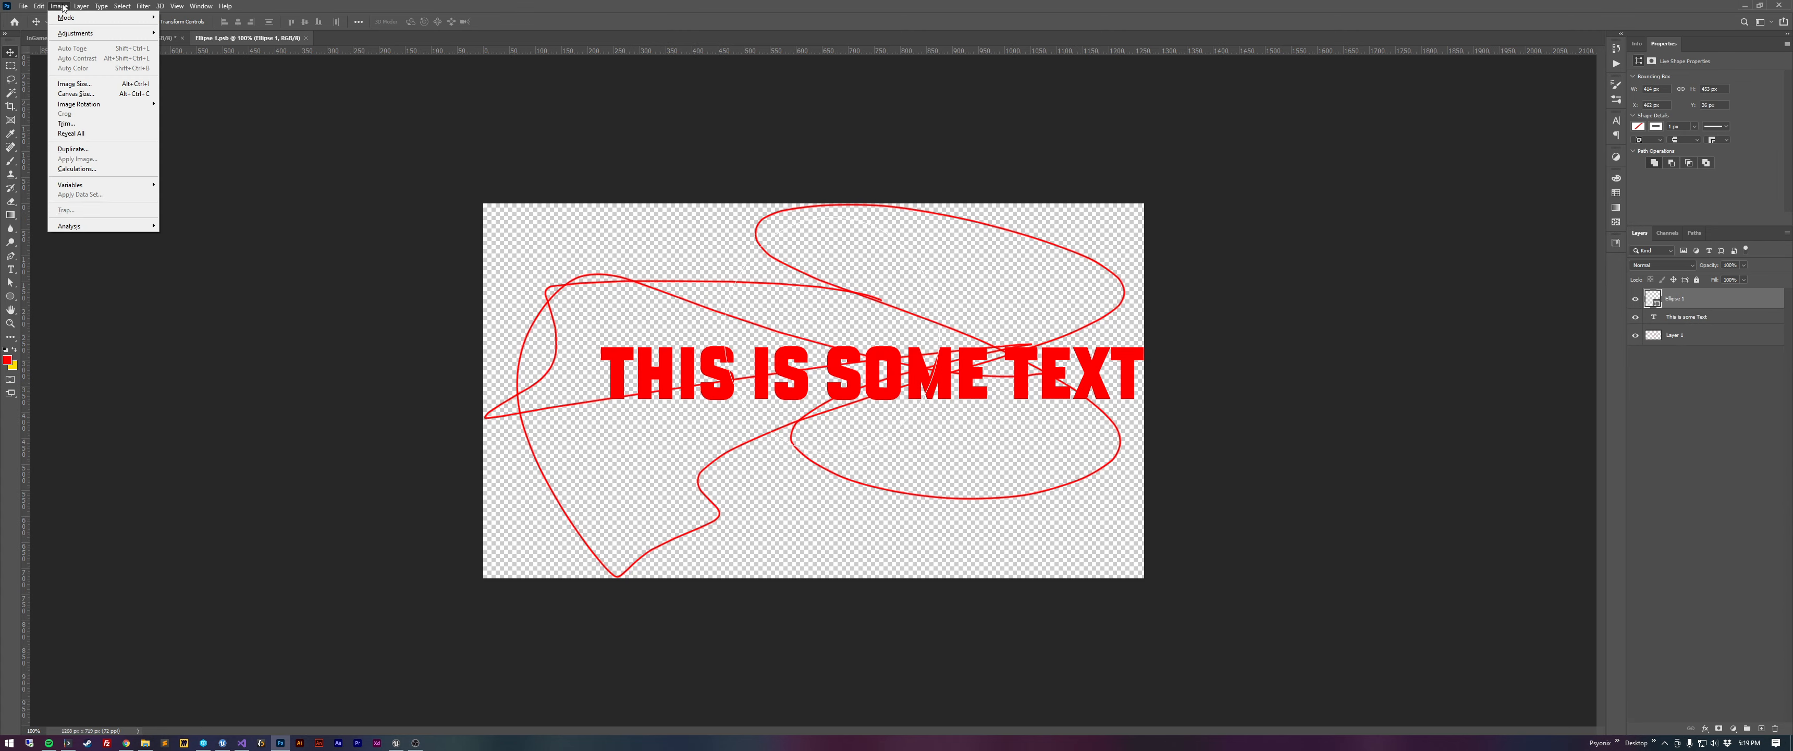
left_click(100, 98)
double_click(893, 240)
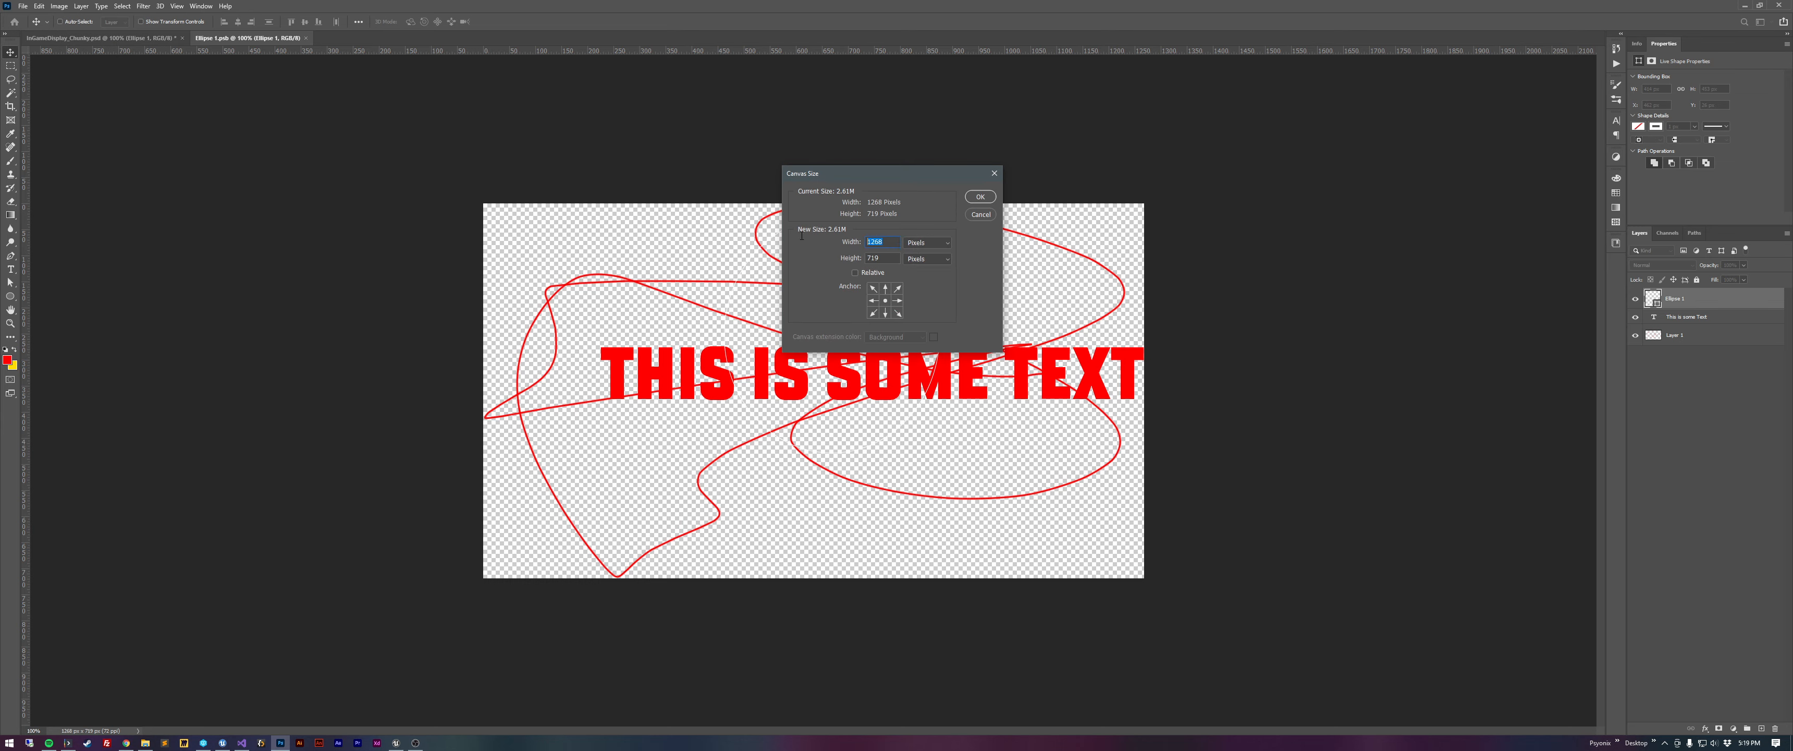
type("190")
key("Tab")
left_click(988, 199)
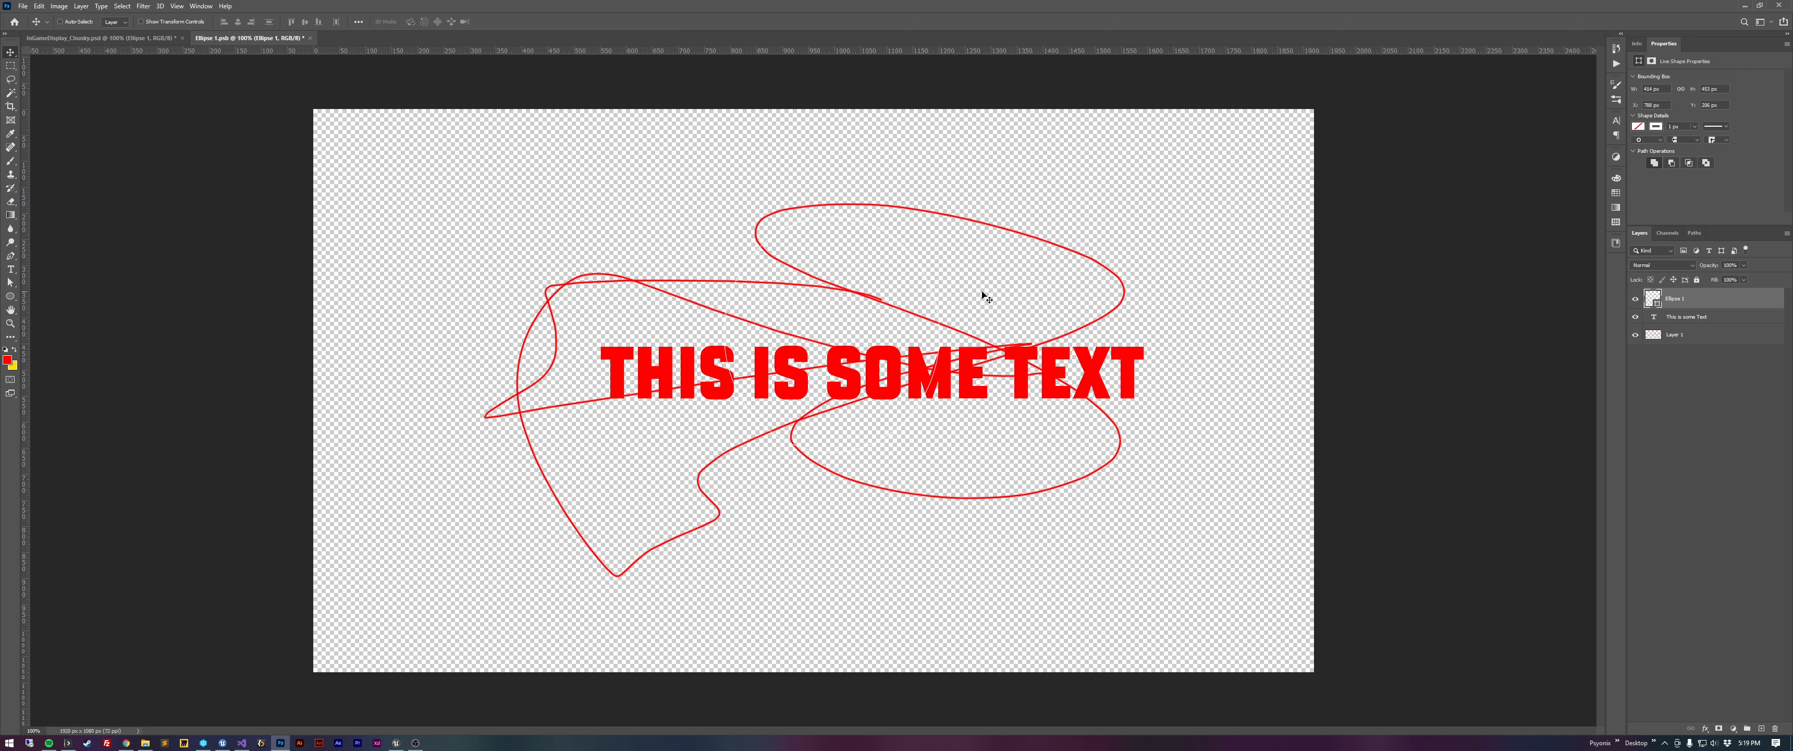
key("ctrl+s")
Return to the main document and reposition the Ellipse 1 smart object so its bounds align exactly with the canvas.
left_click(104, 38)
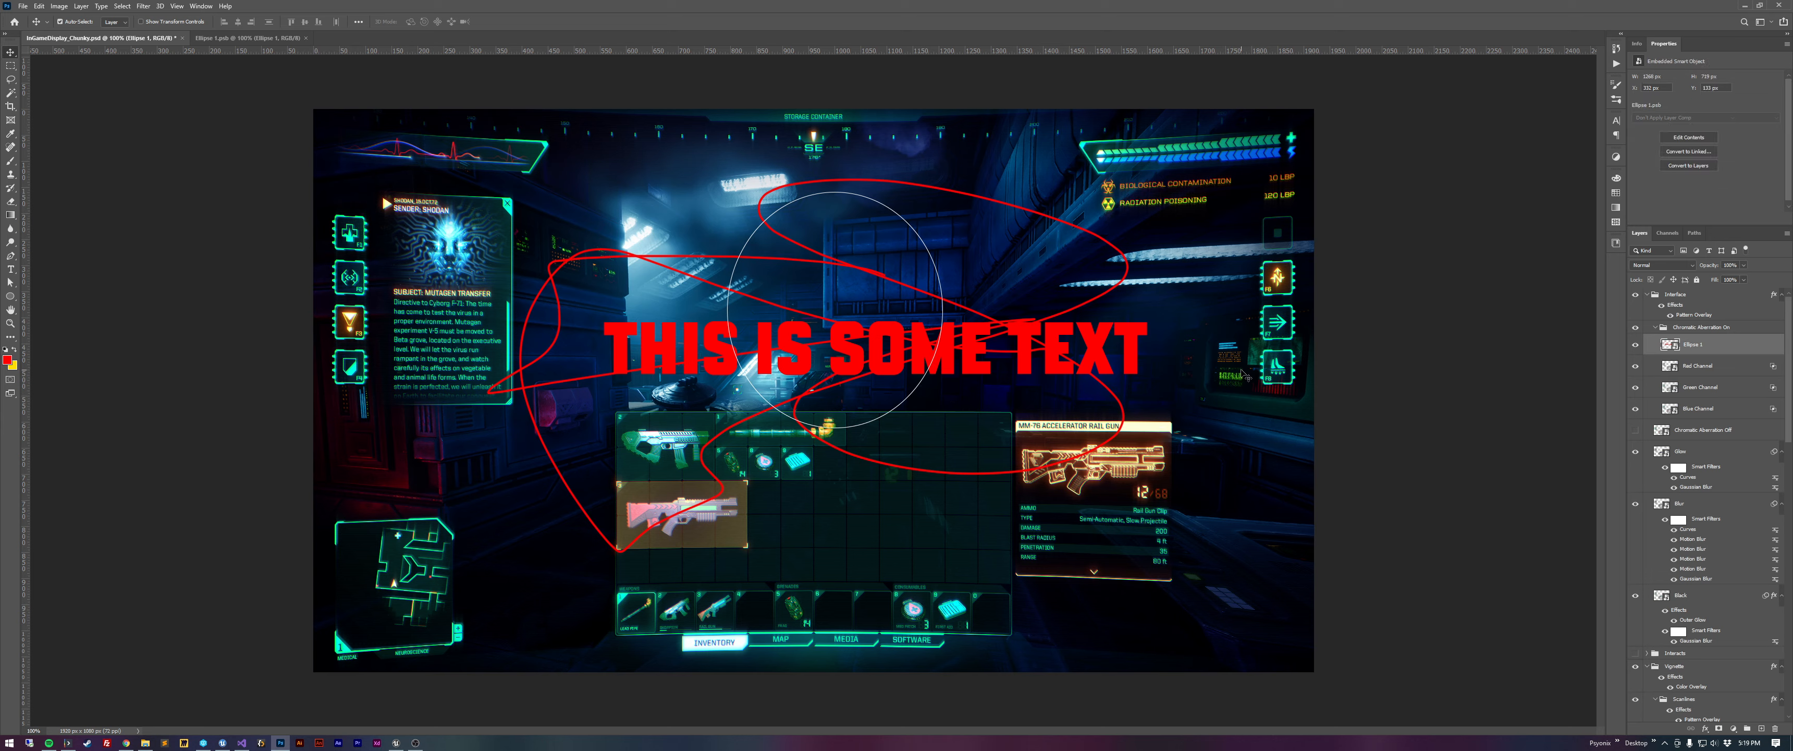
key("ctrl+t")
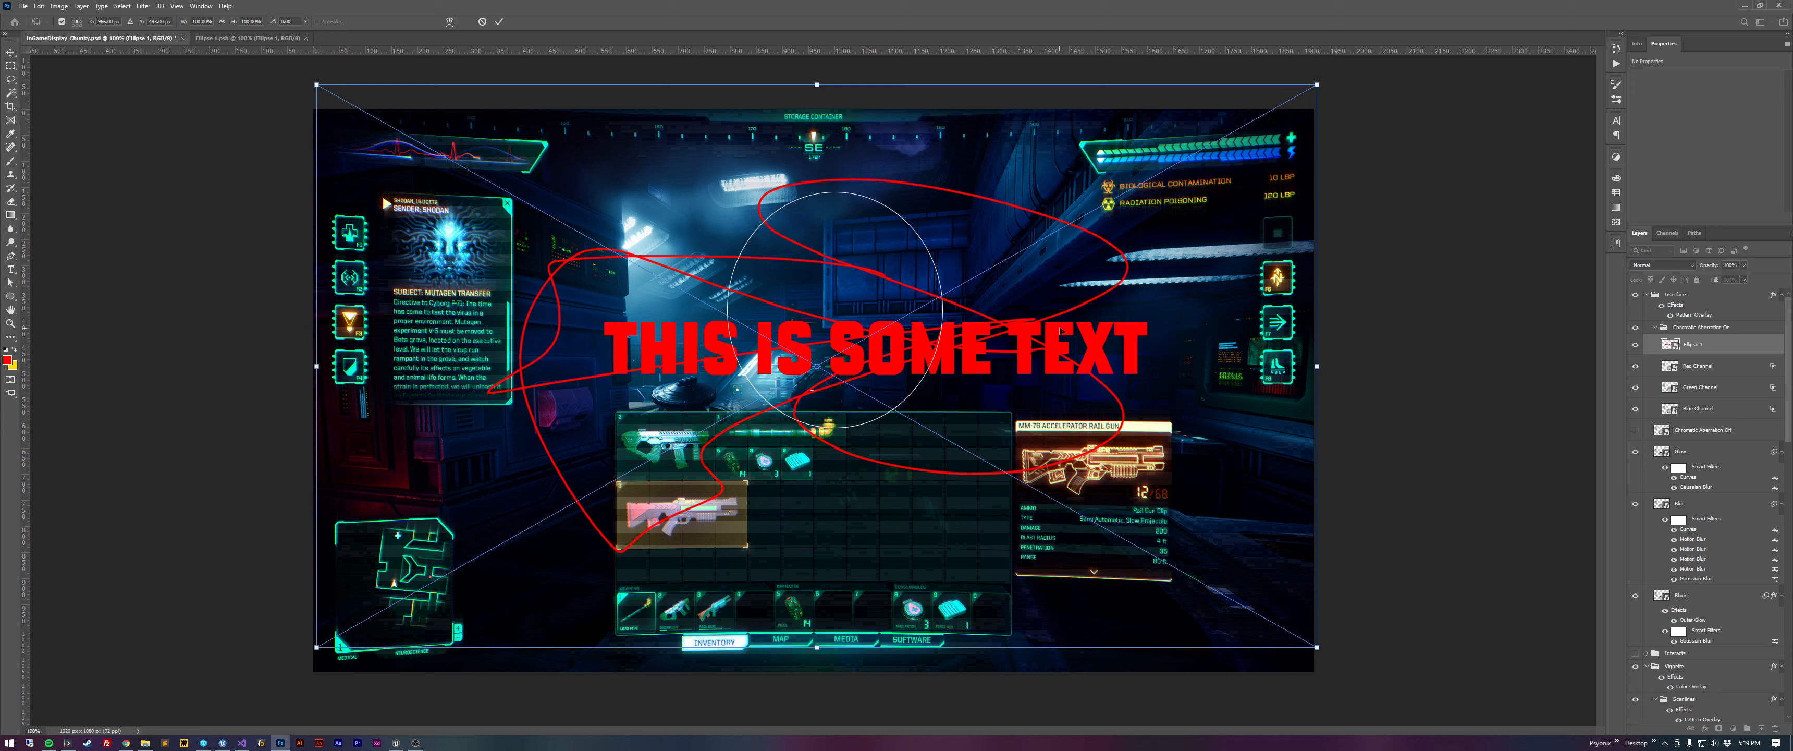
left_click_drag(1063, 327, 1058, 349)
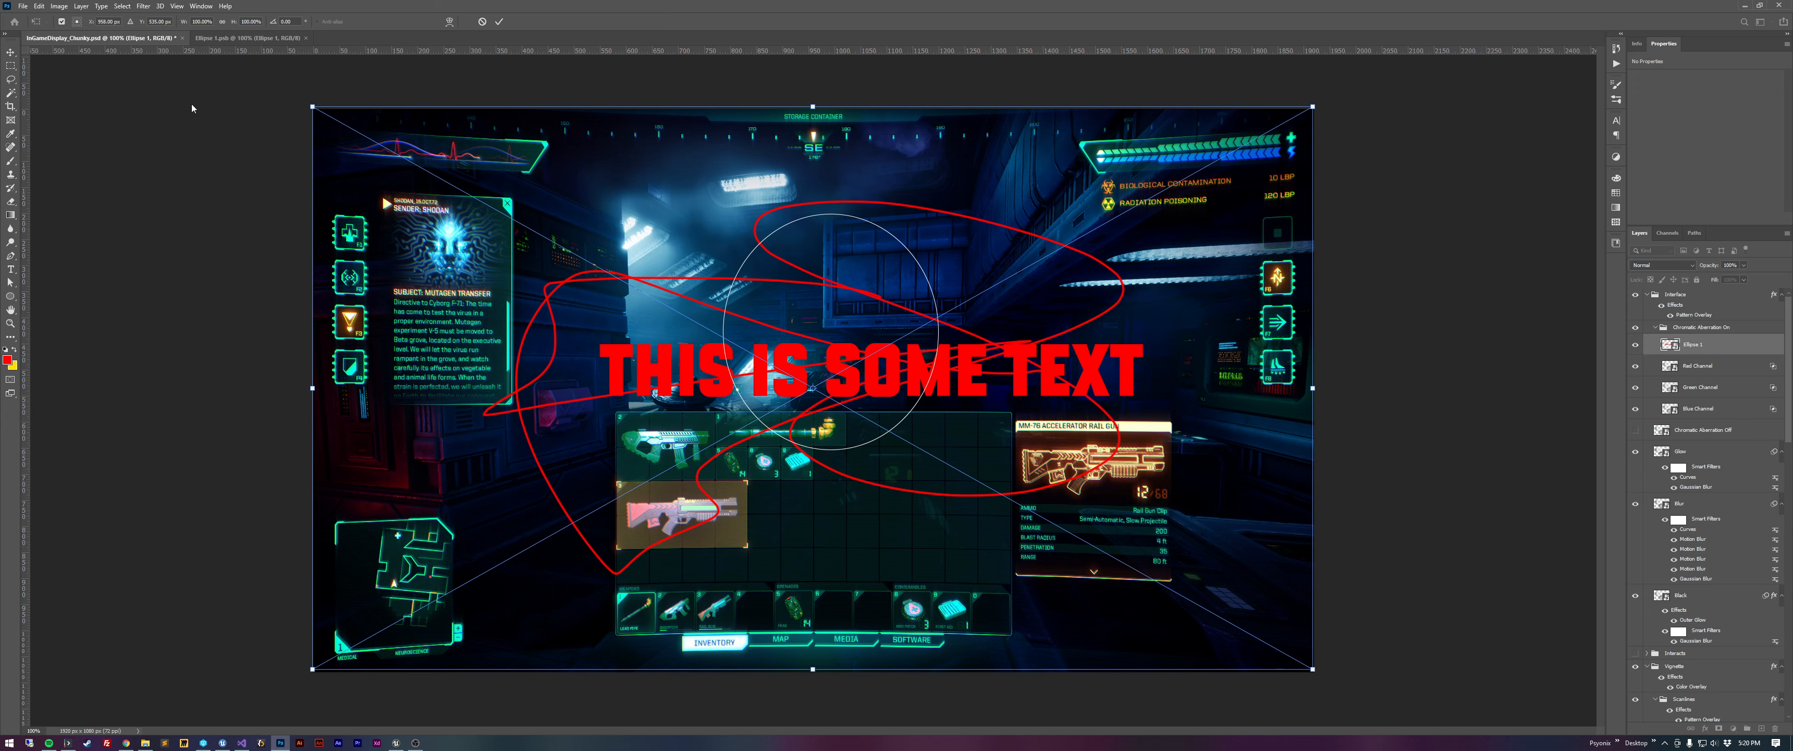
mouse_move(606, 278)
left_mouse_down()
mouse_move(613, 293)
mouse_move(607, 278)
left_mouse_up()
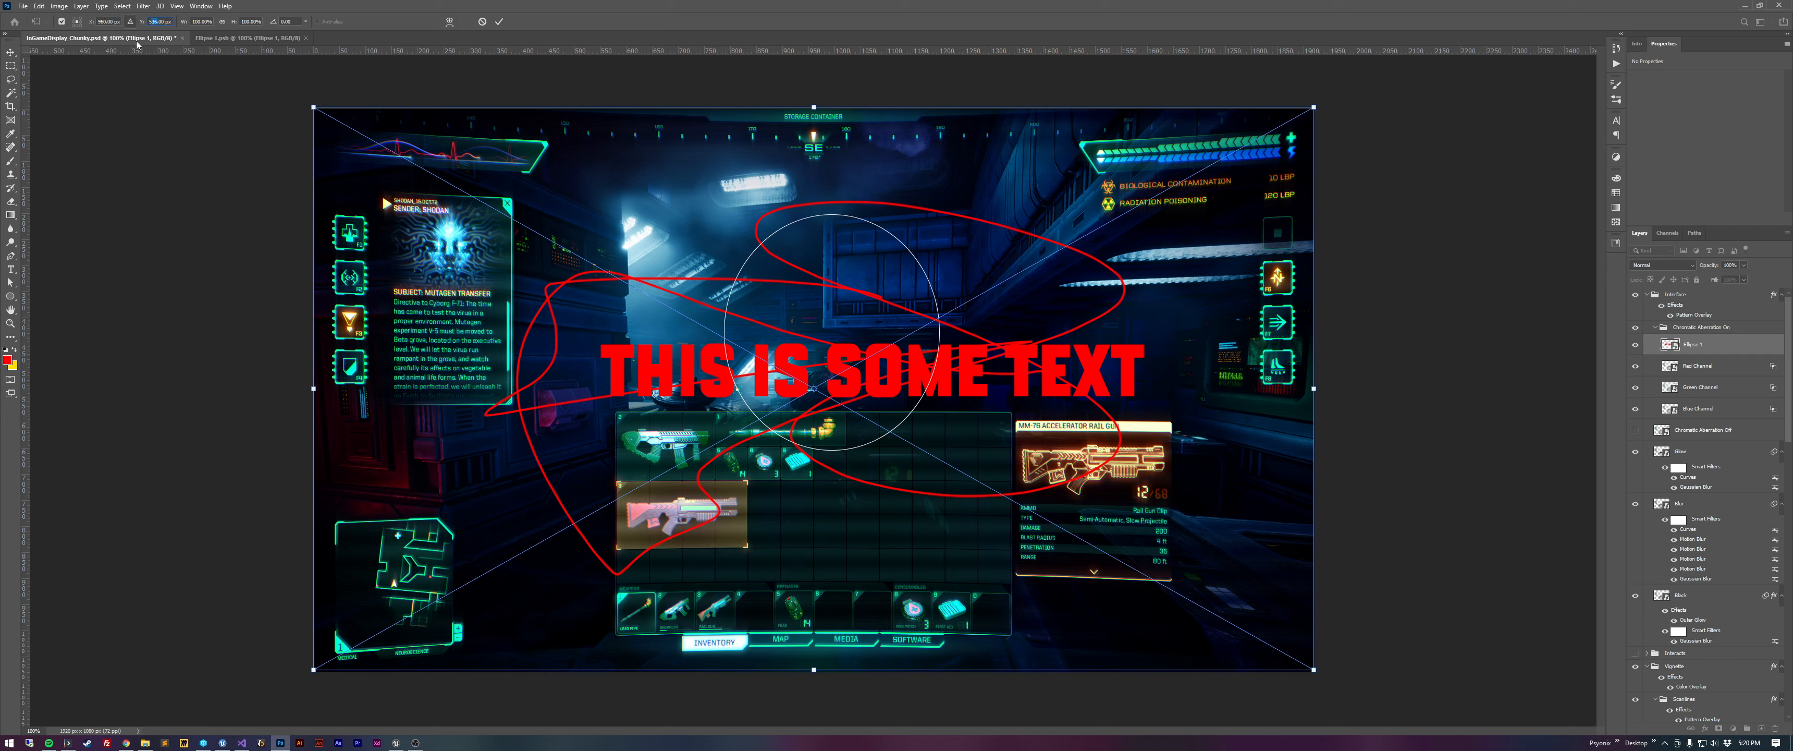
left_click(75, 21)
left_click_drag(162, 22, 149, 23)
type("0px")
left_click(499, 21)
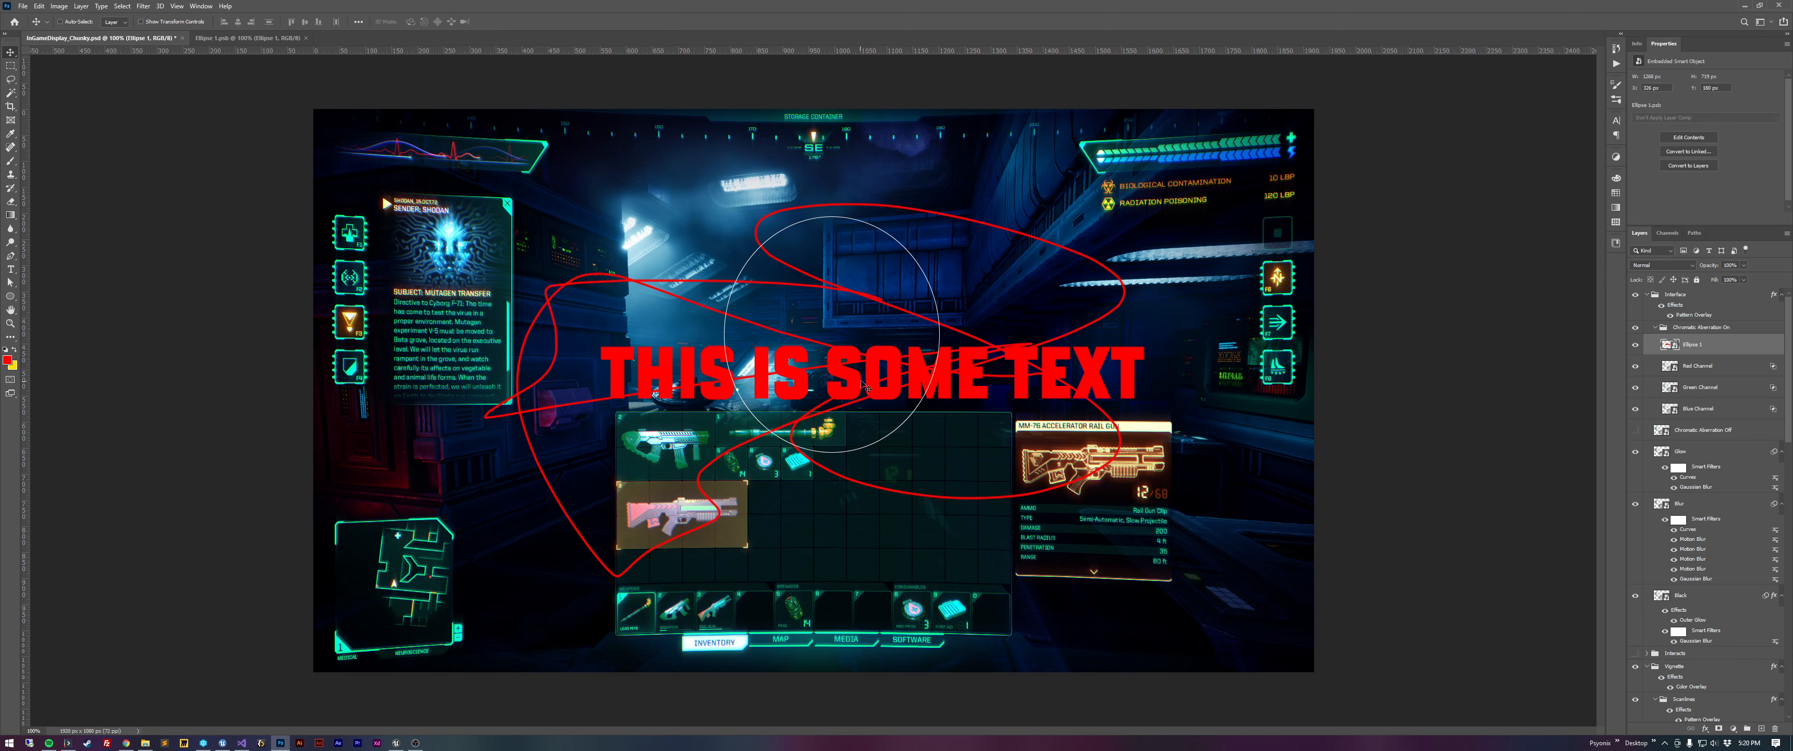
Apply a Bulge warp with a bend of -4 to the Ellipse 1 smart object.
key("ctrl+t")
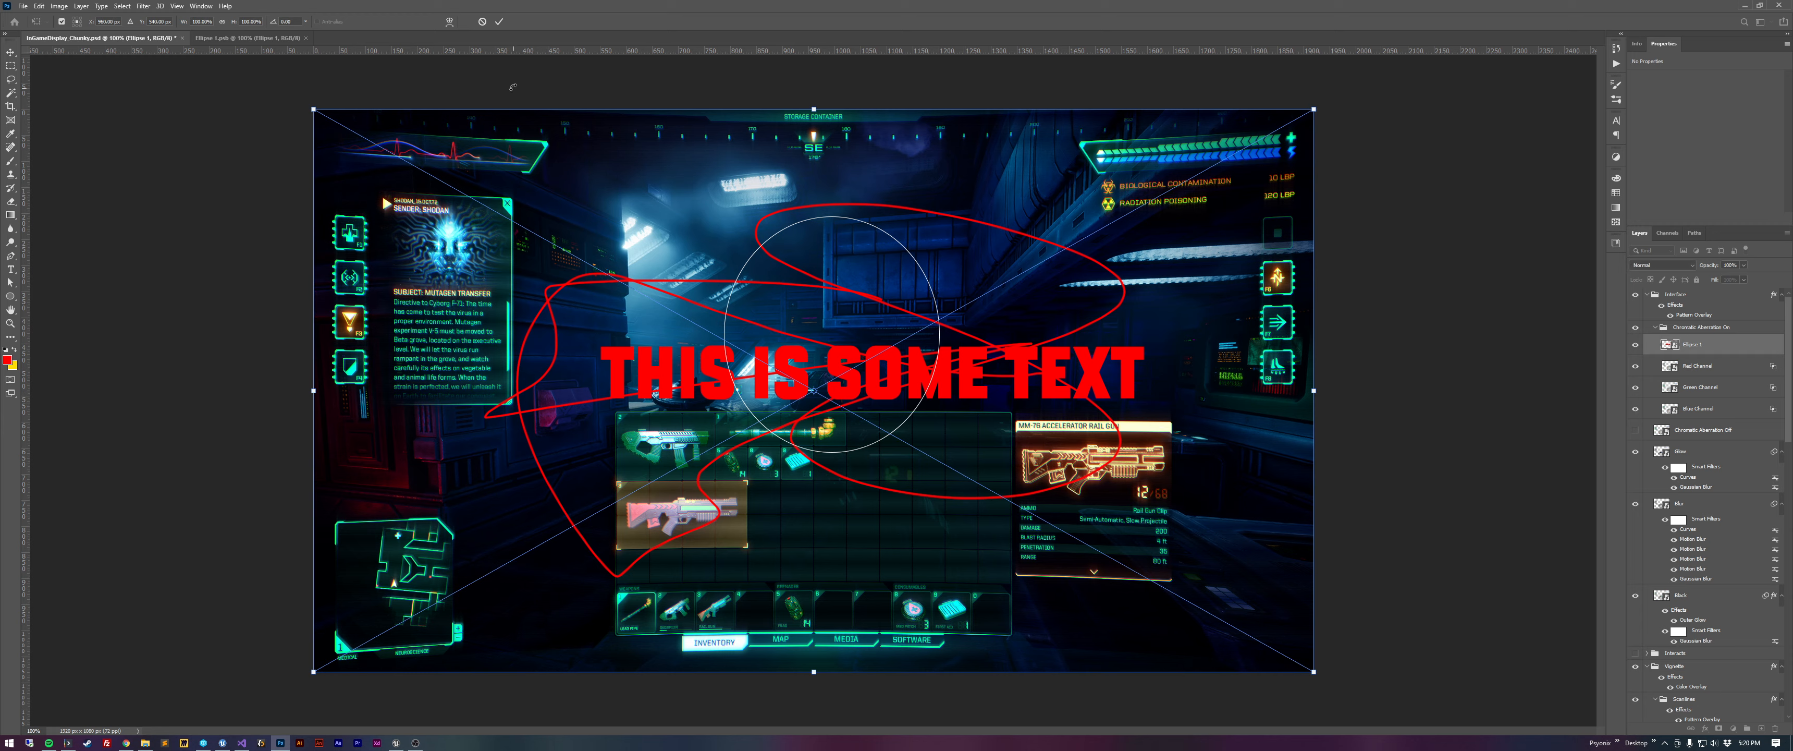
left_click(449, 21)
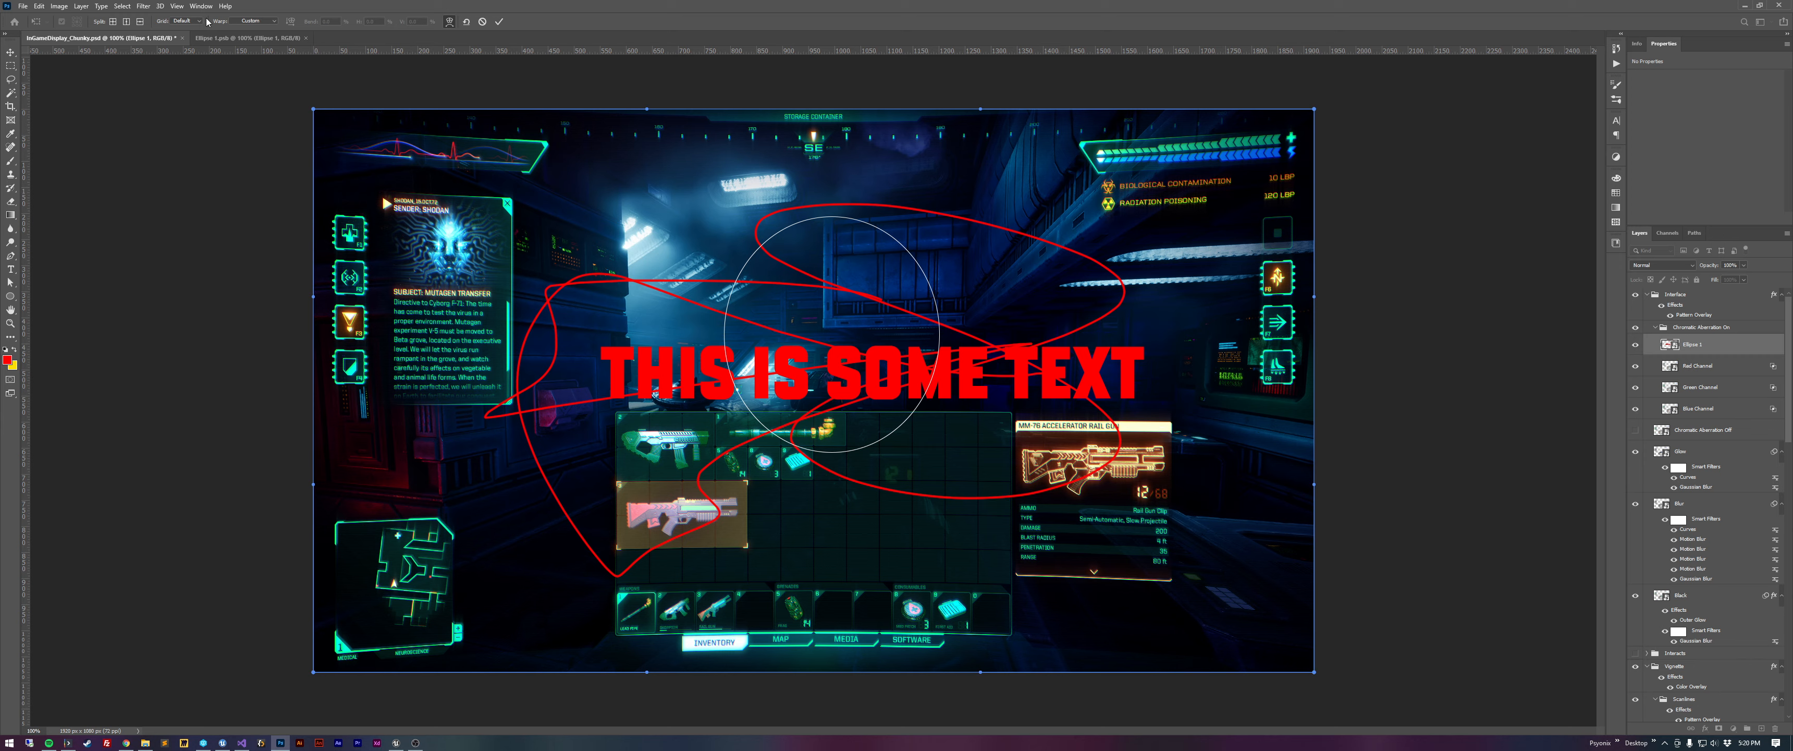
left_click(253, 21)
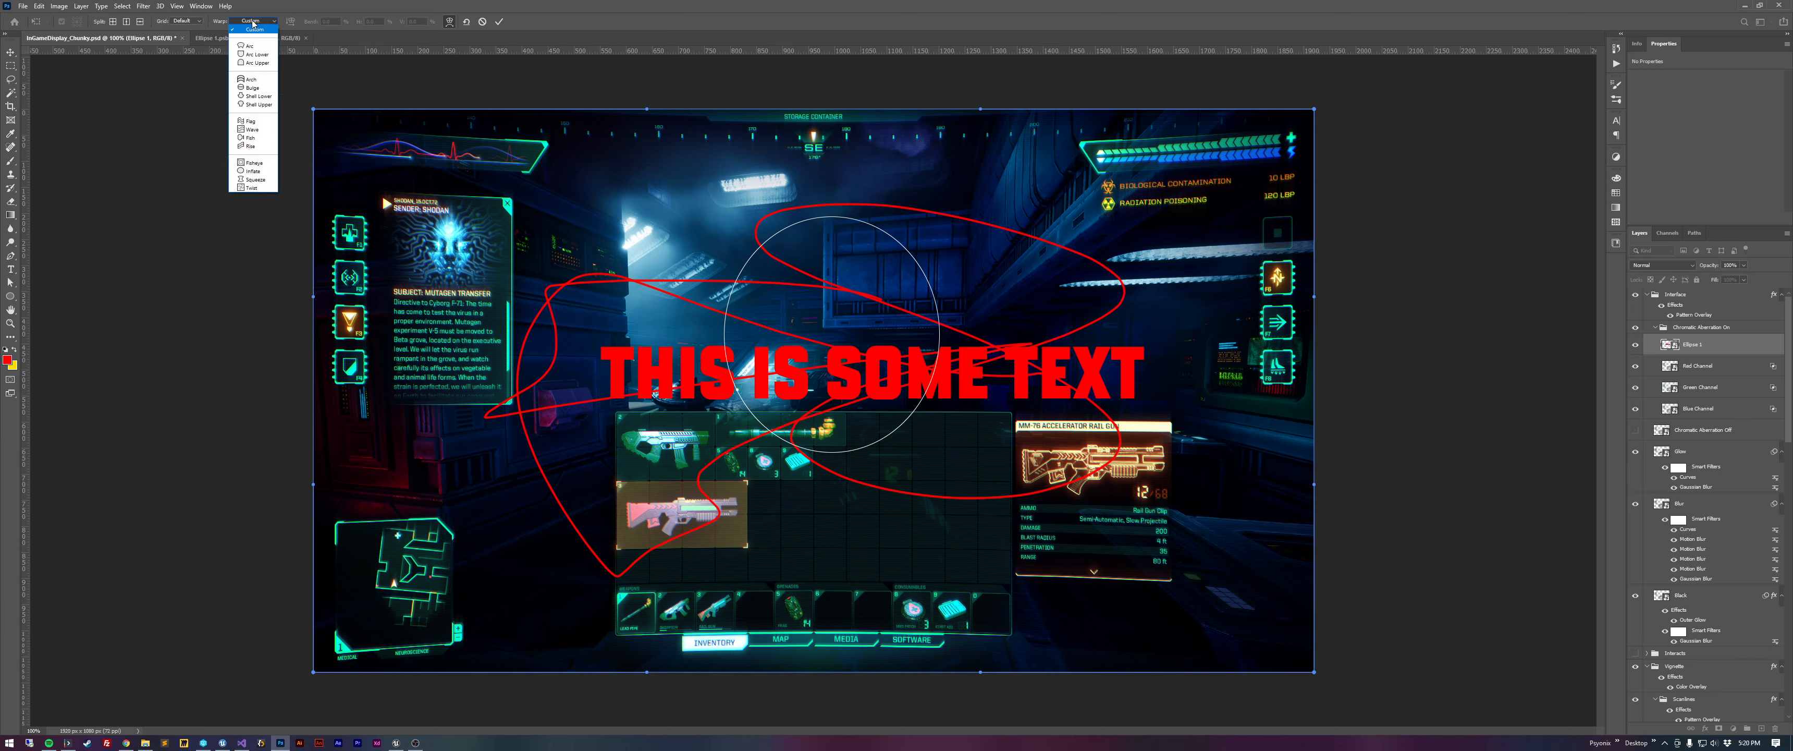
left_click(252, 89)
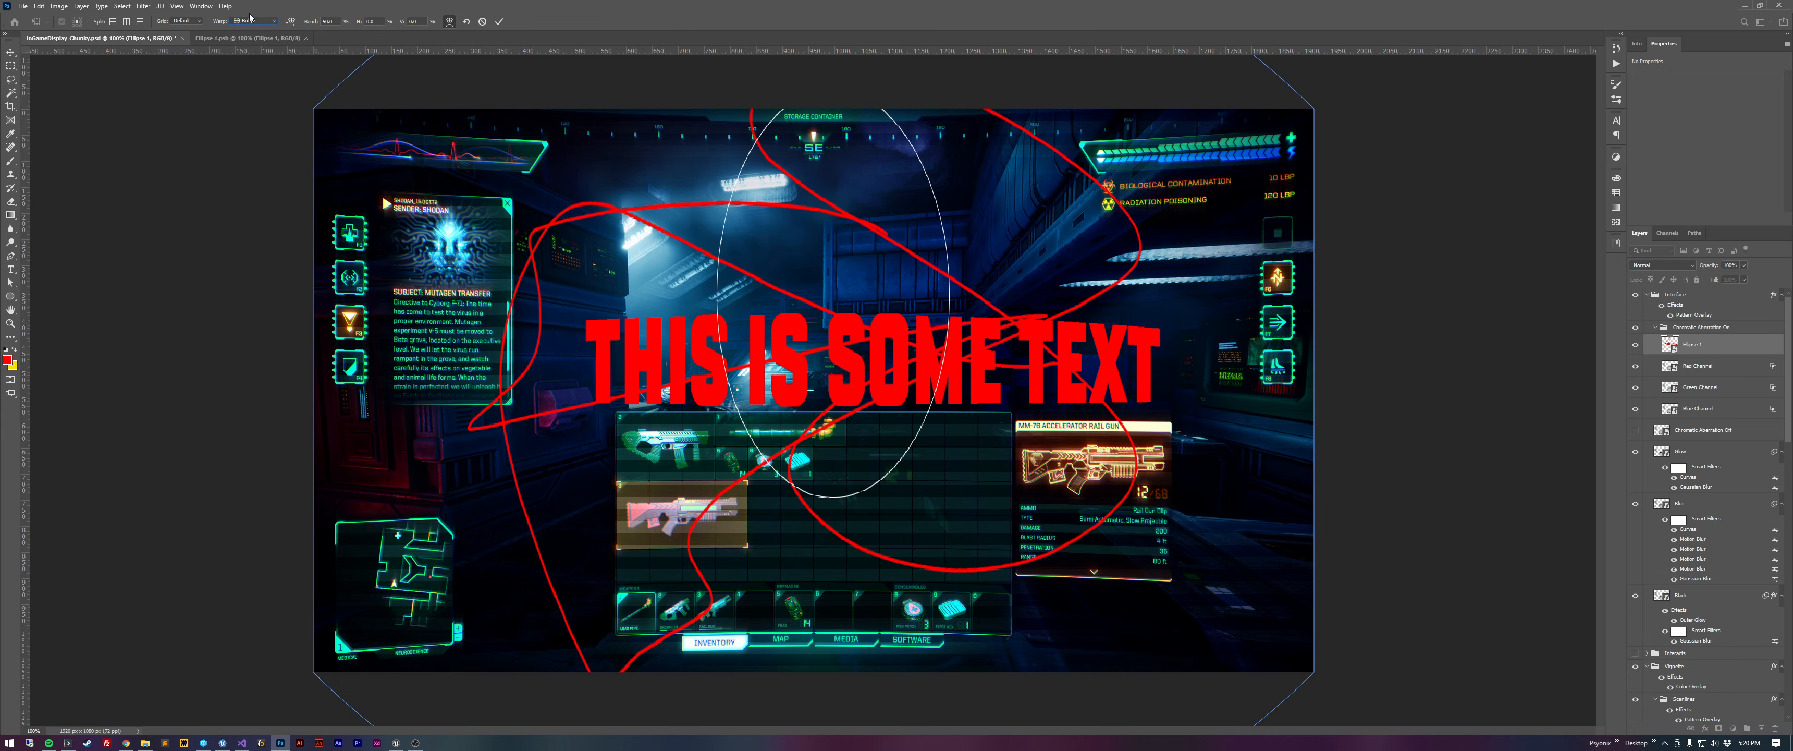
left_click_drag(313, 23, 256, 25)
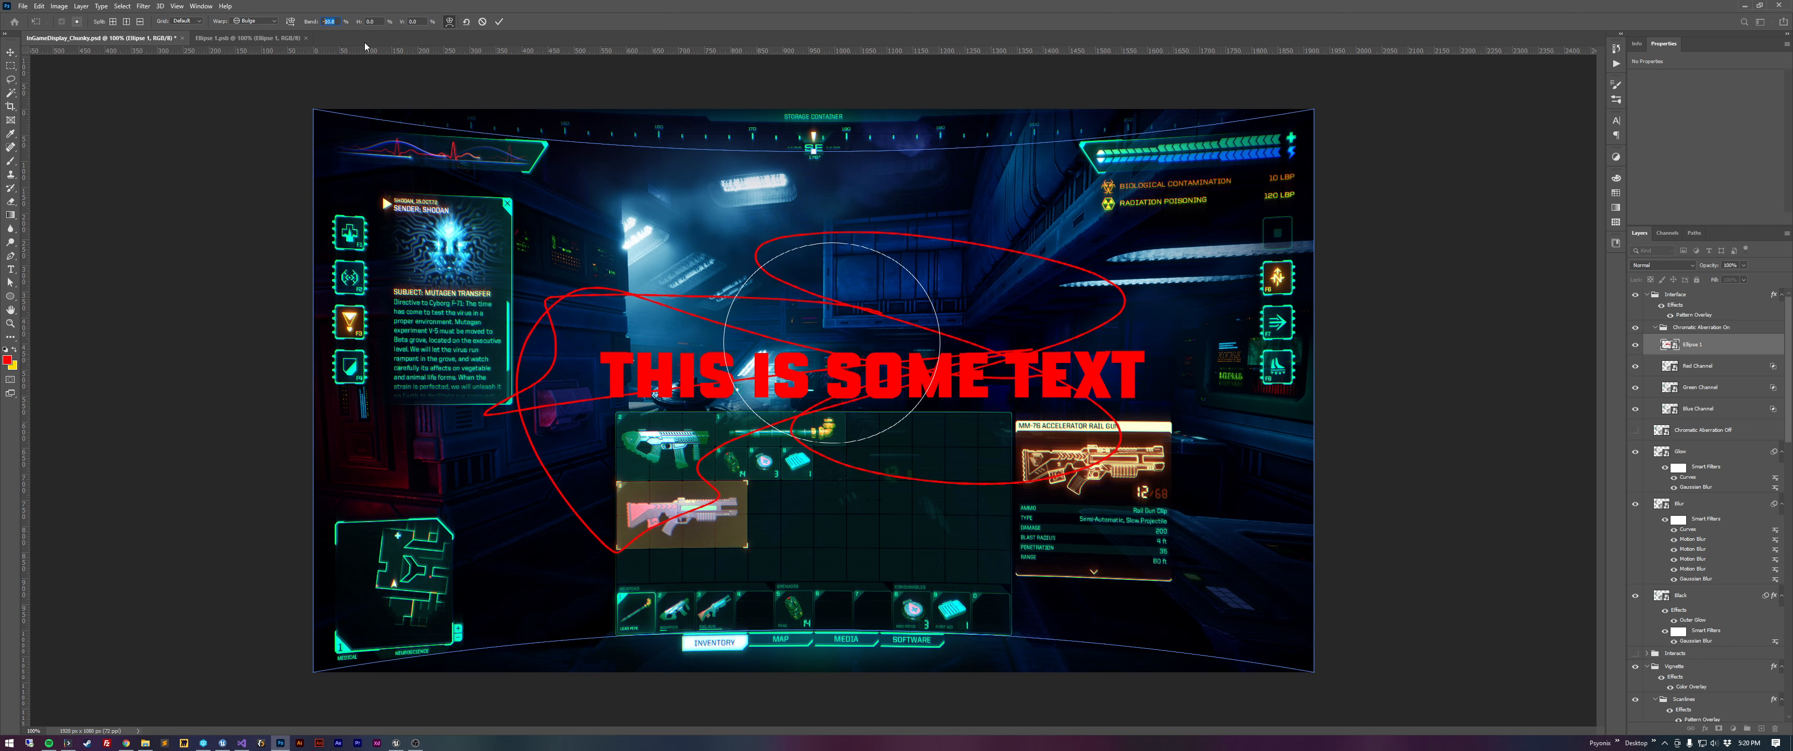
type("-4")
left_click(498, 22)
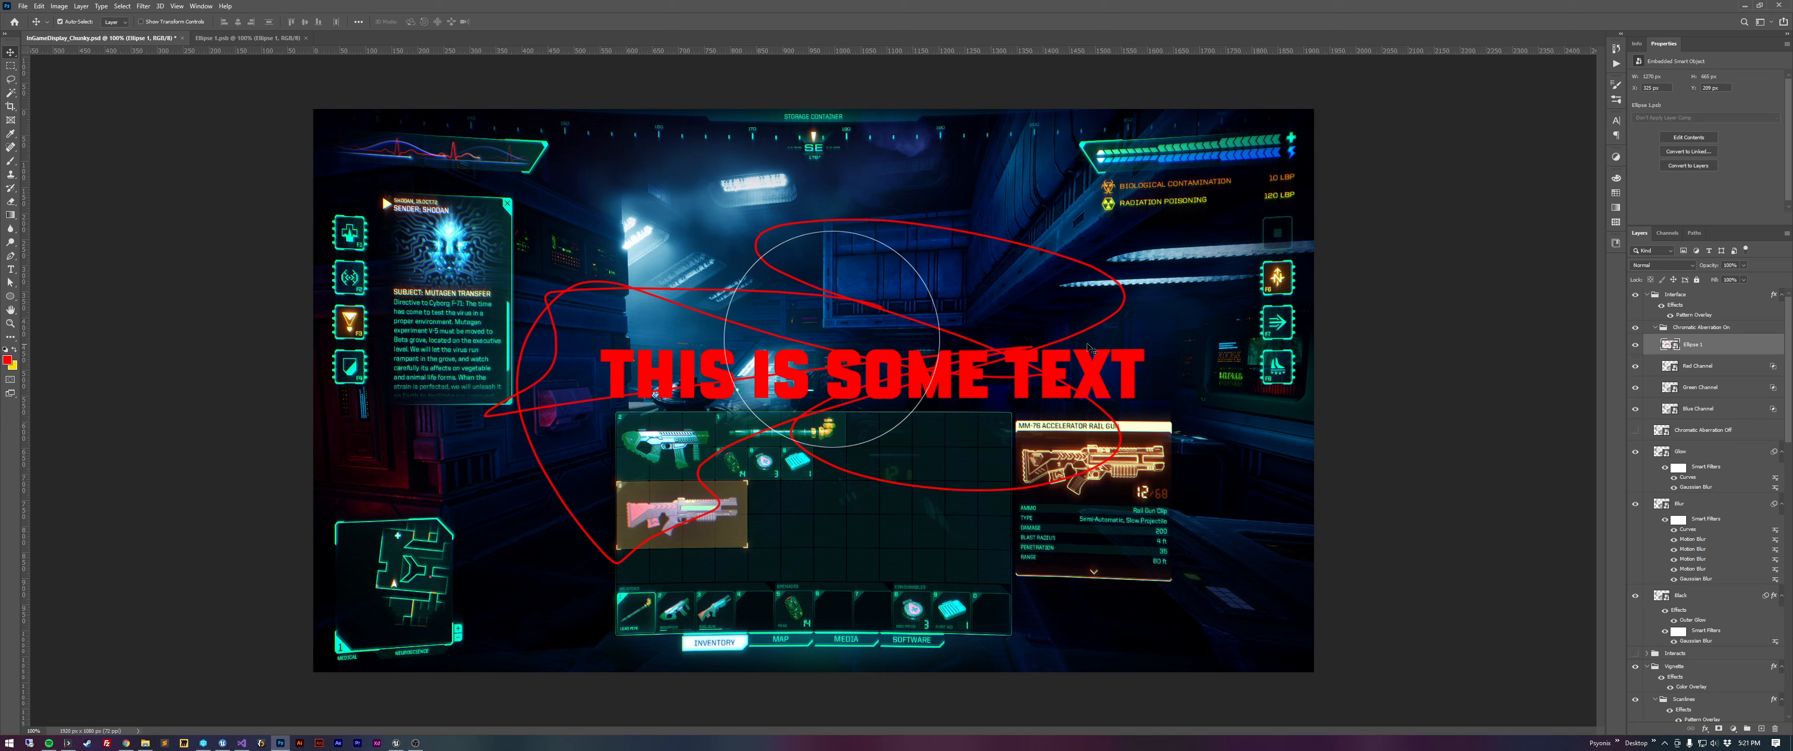
Reopen the Ellipse 1 smart object's warp and set its bend to -10.
key("ctrl+t")
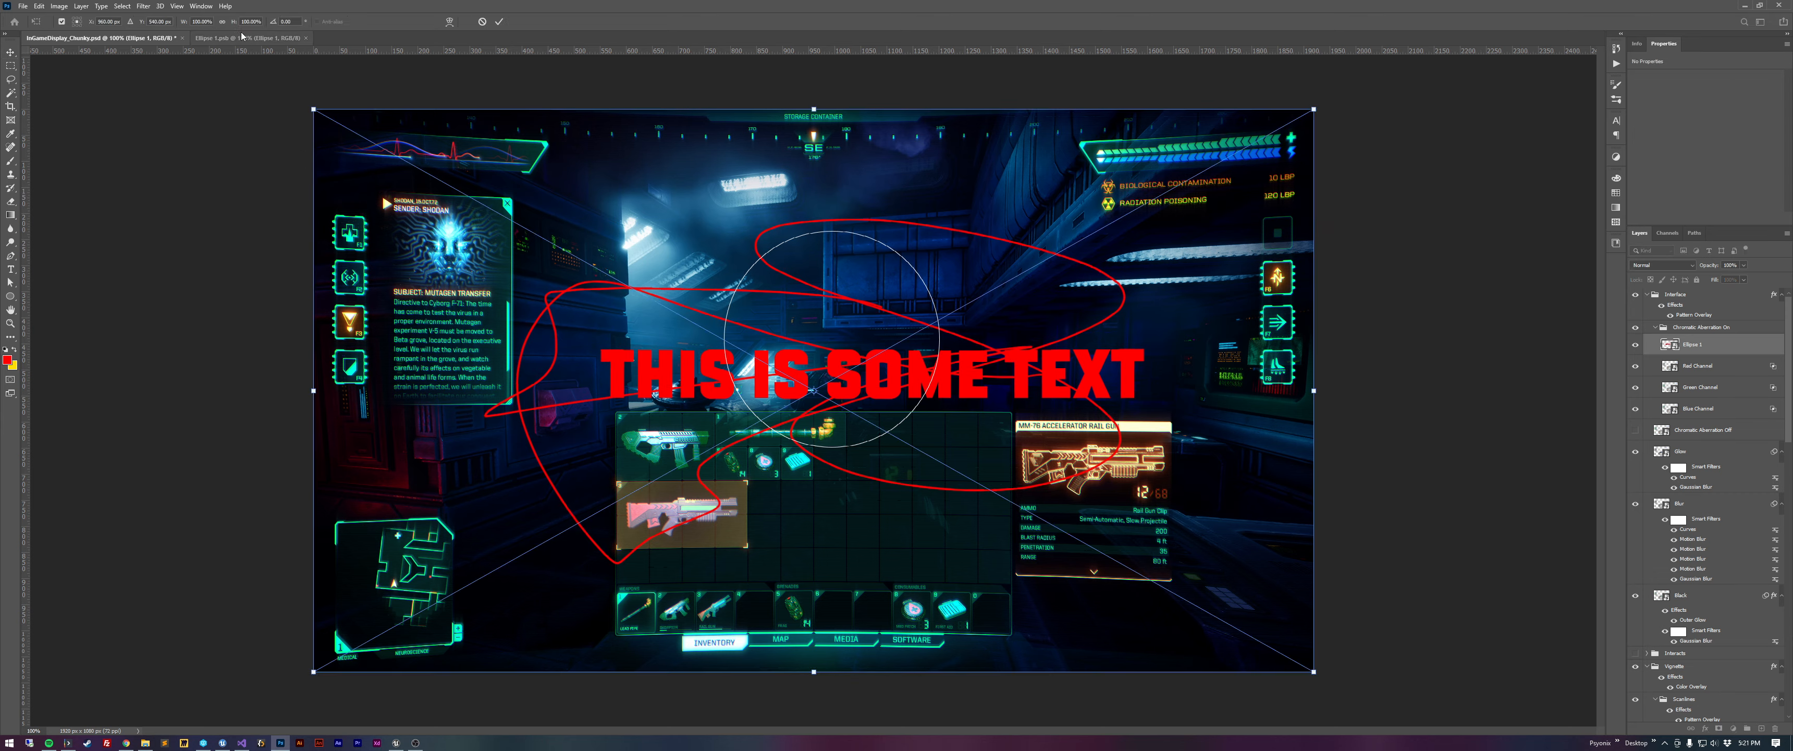
left_click(450, 22)
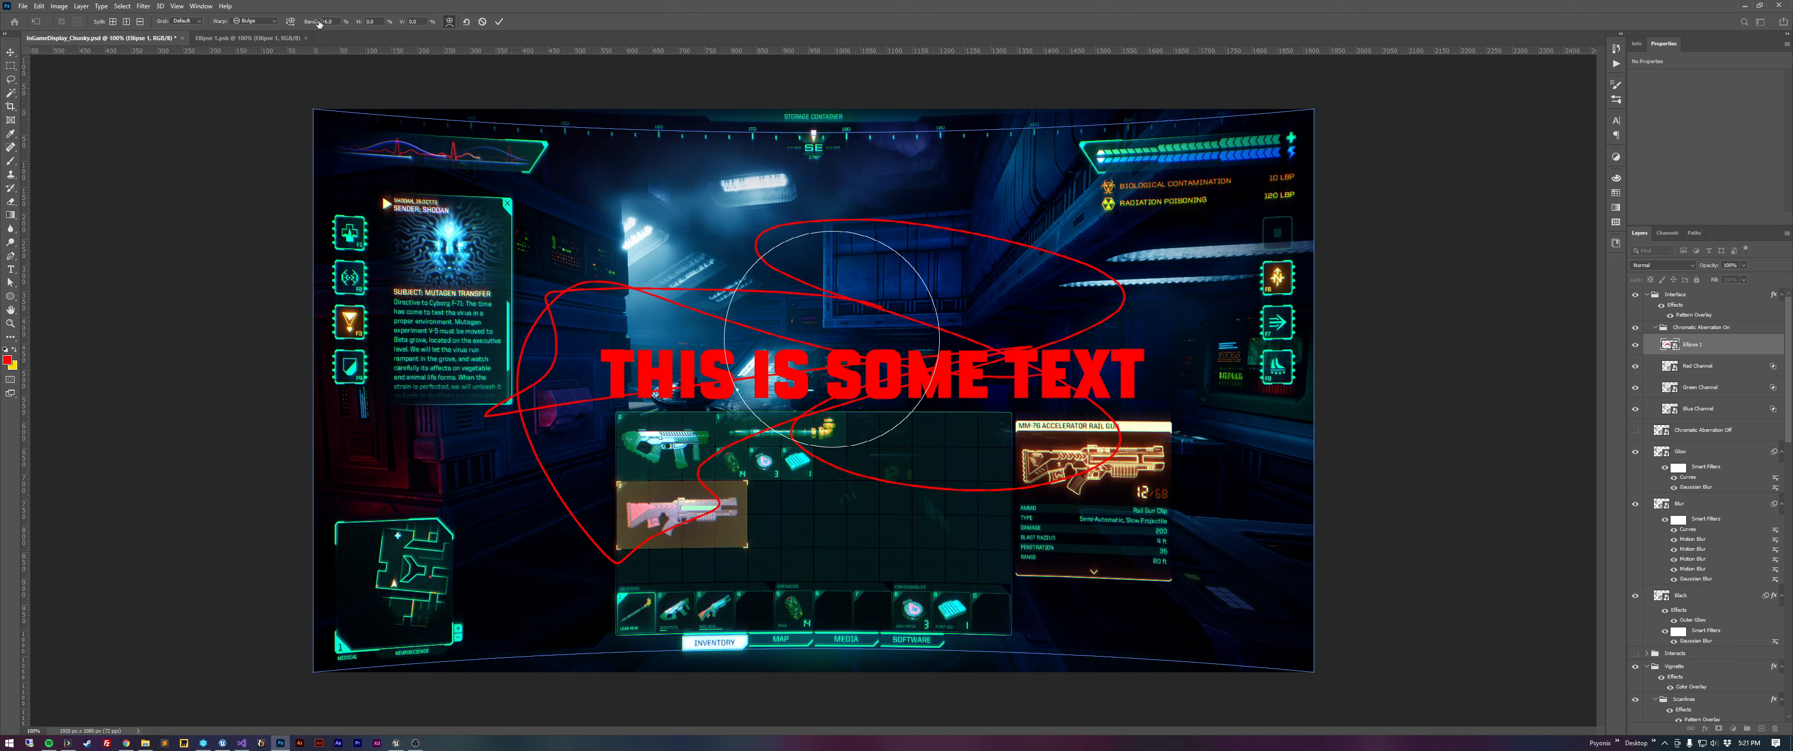
type("-10")
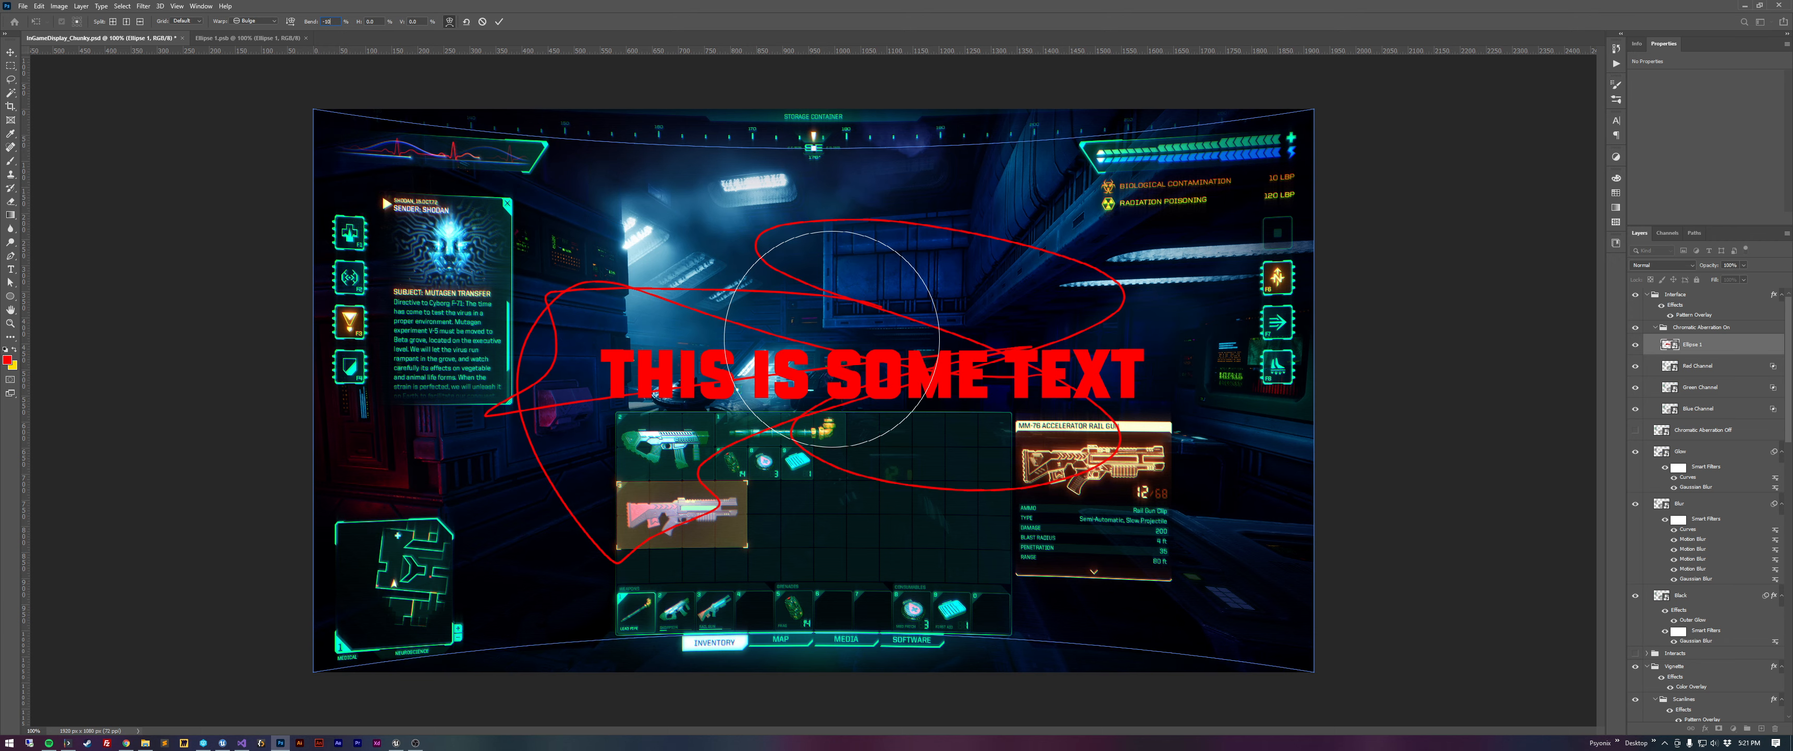
left_click(500, 22)
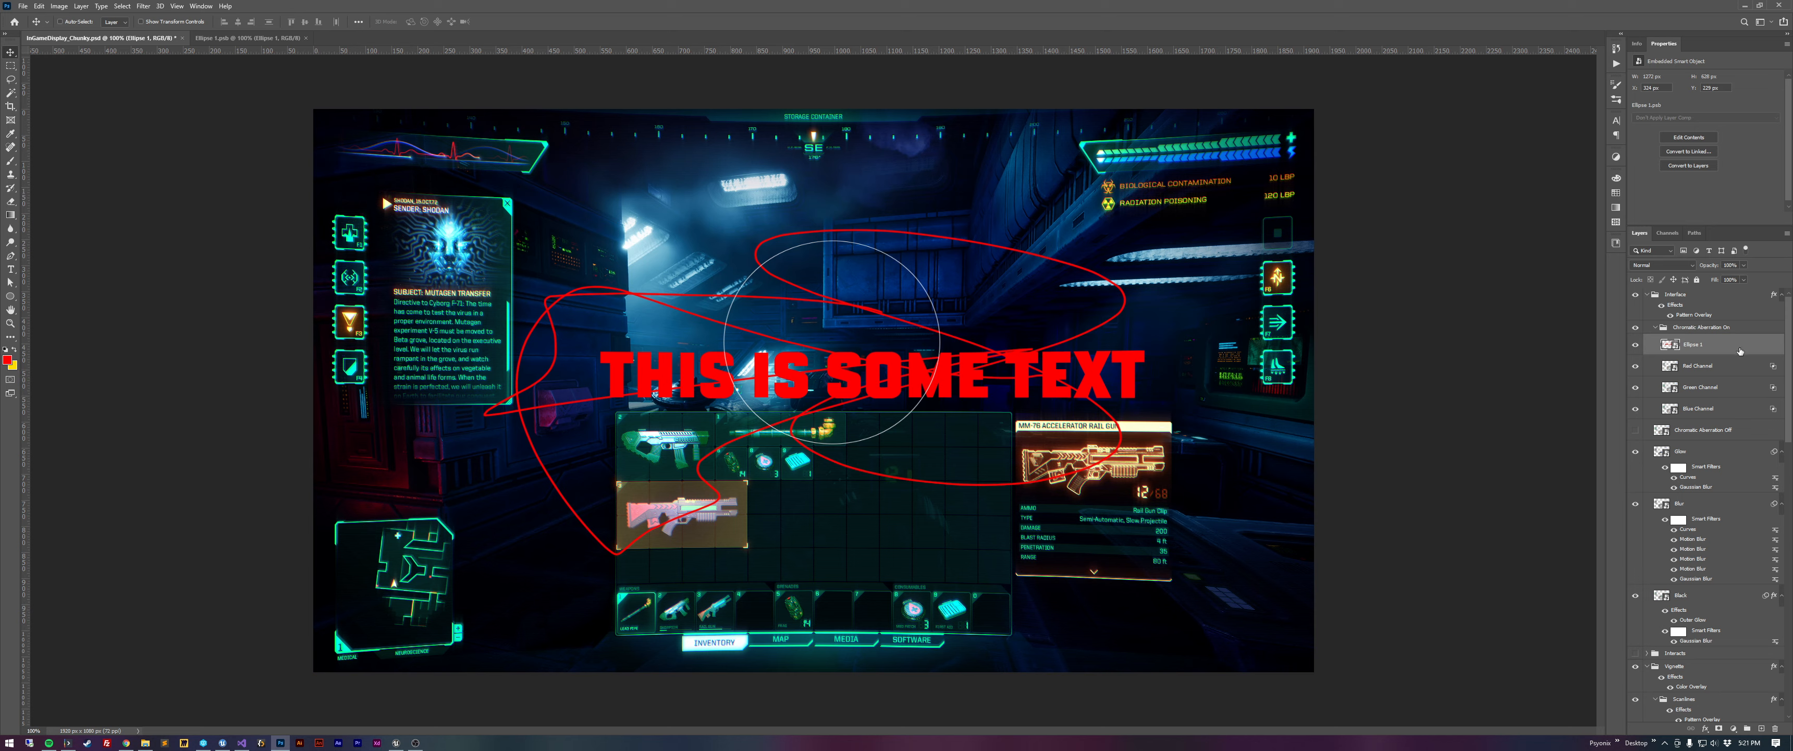
Delete the Ellipse 1 smart object and examine the Red Channel layer's transform bounds and warp without altering them.
left_click_drag(1740, 350, 1776, 728)
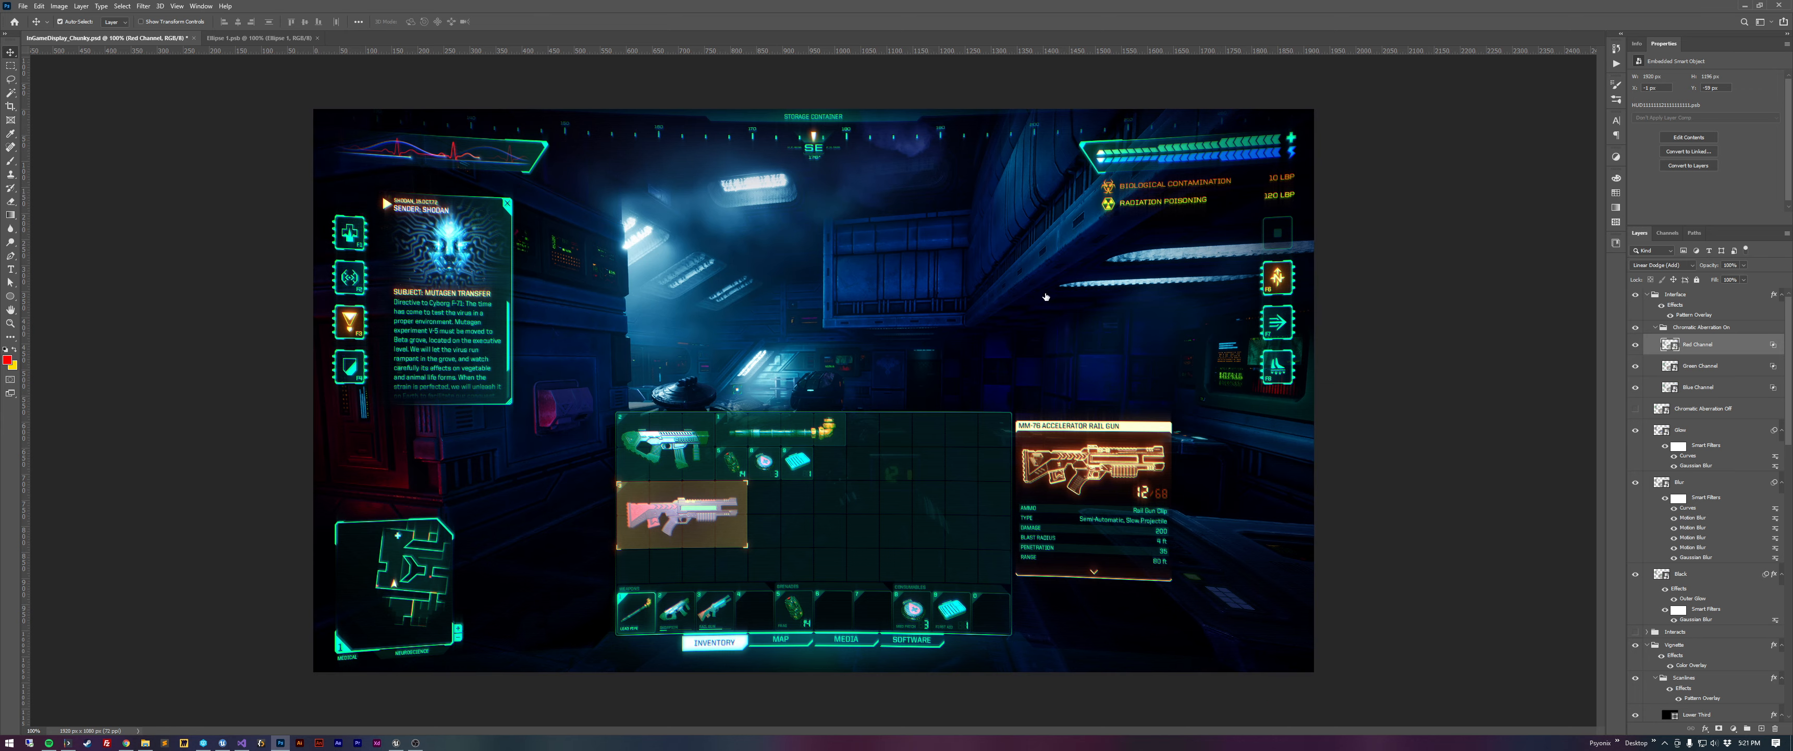
key("ctrl+t")
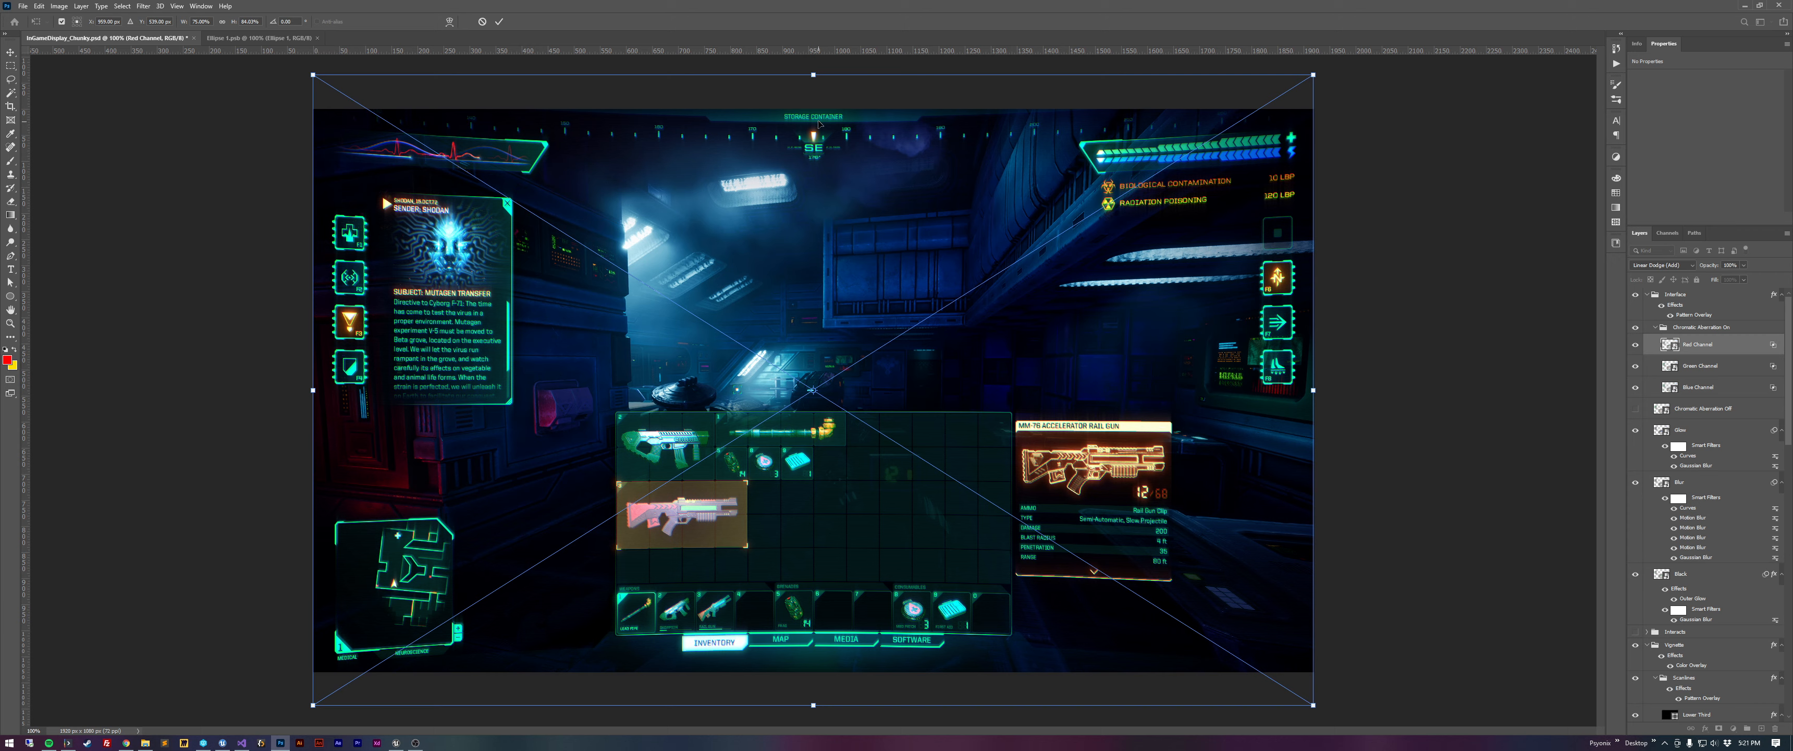
left_click(449, 21)
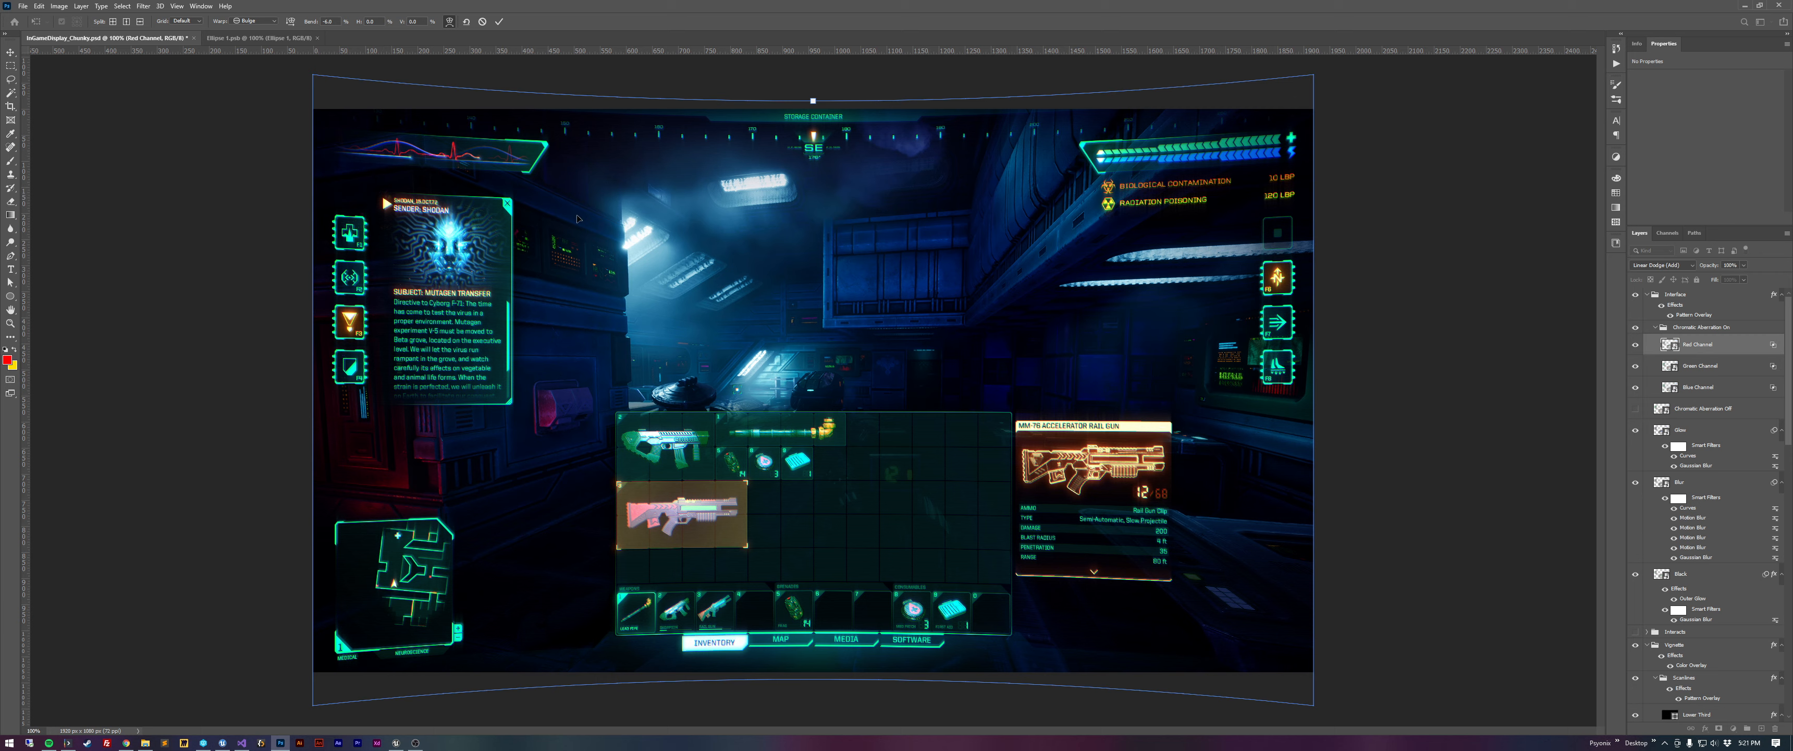
key("Return")
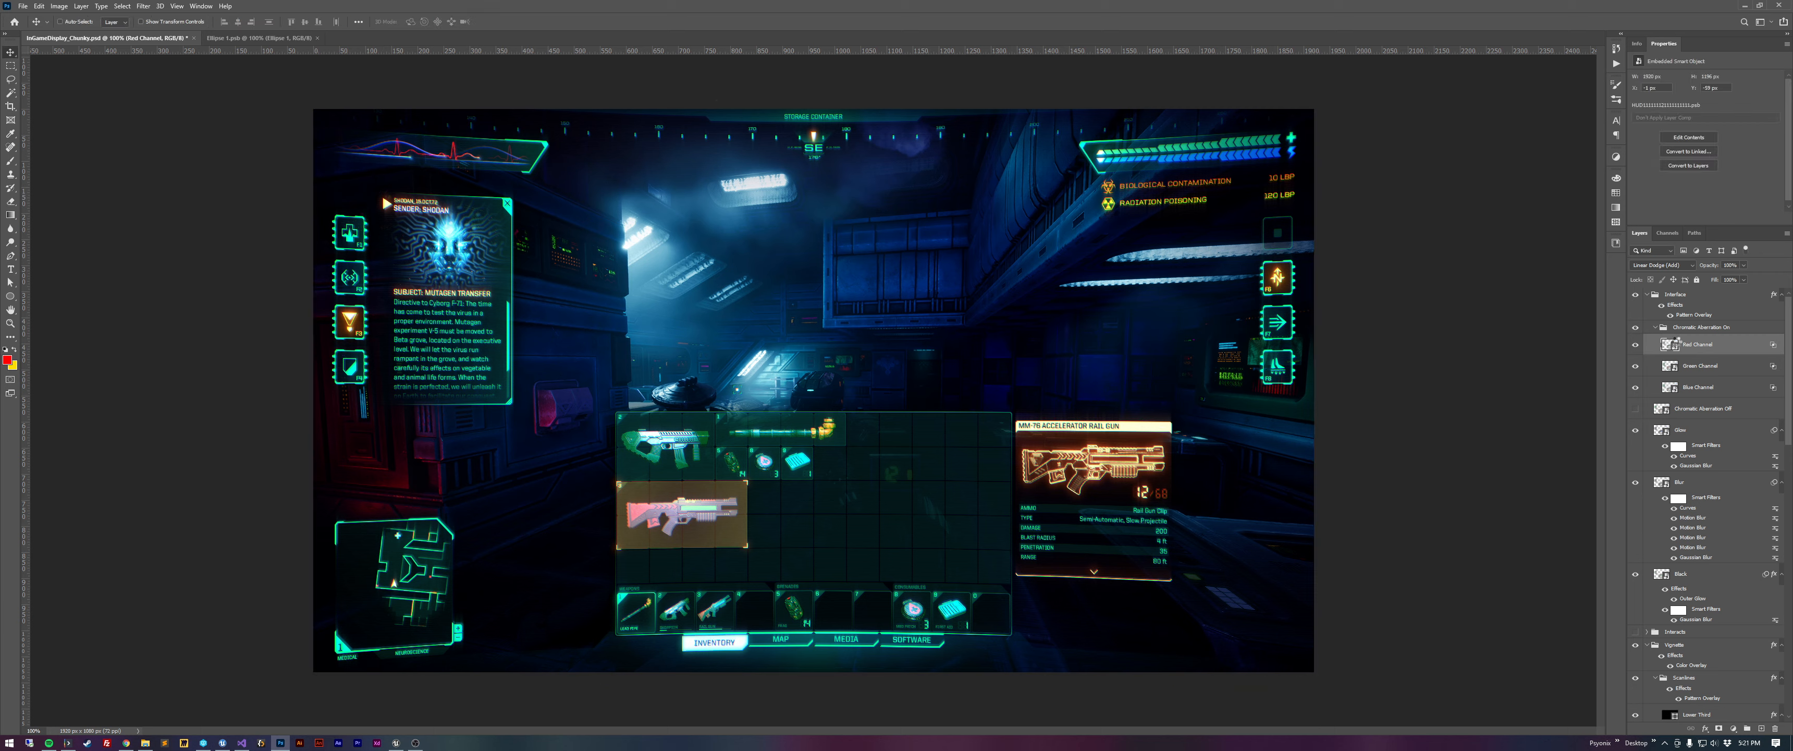
Open the Red Channel smart object's contents and make its Background layer visible.
double_click(1668, 344)
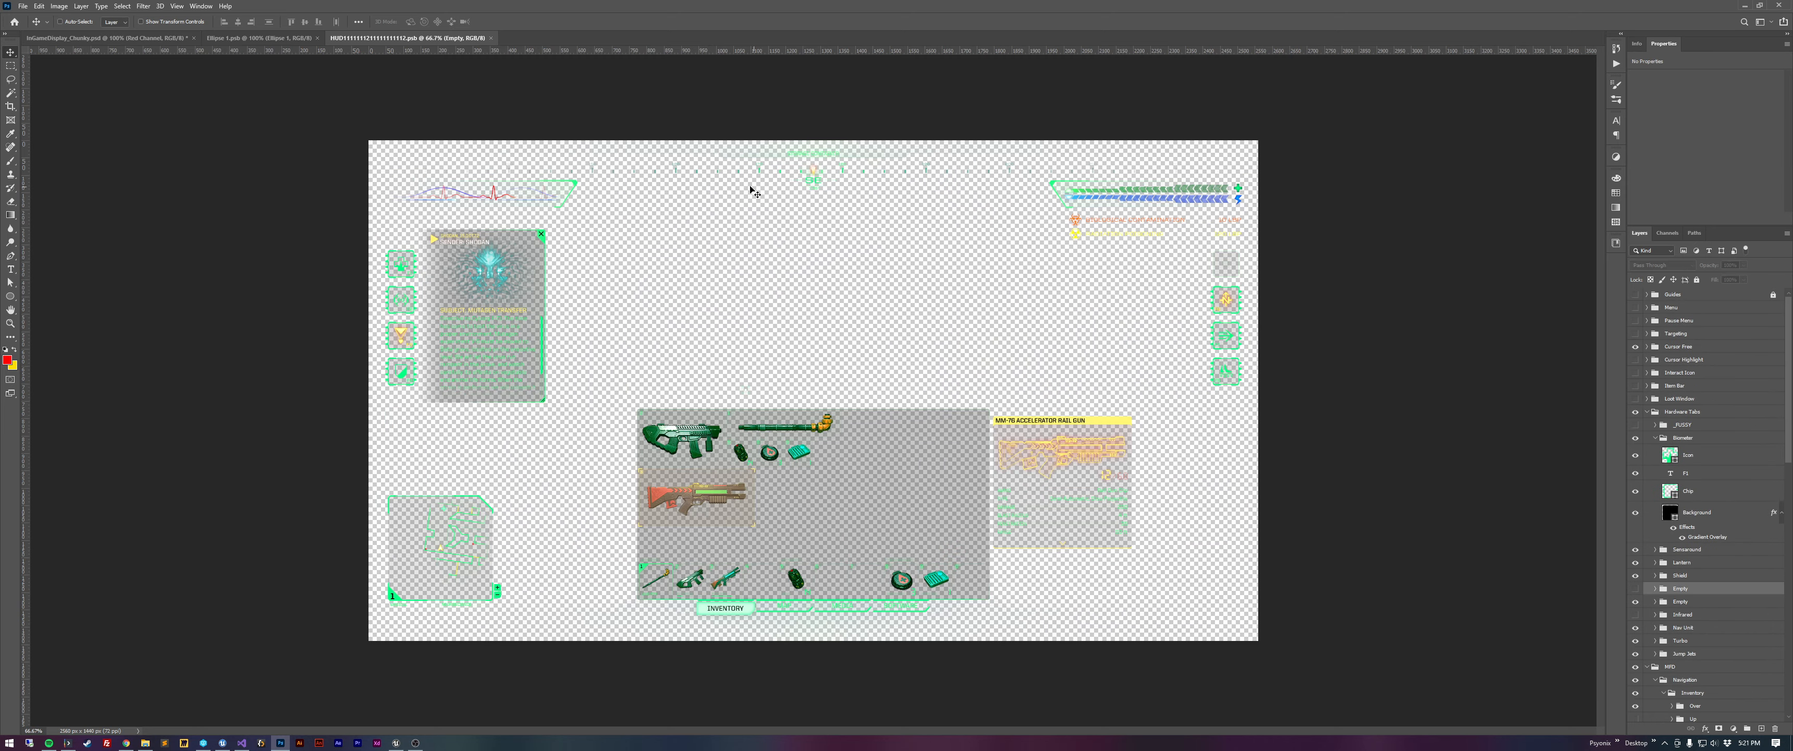
scroll(1638, 713, "down", 10)
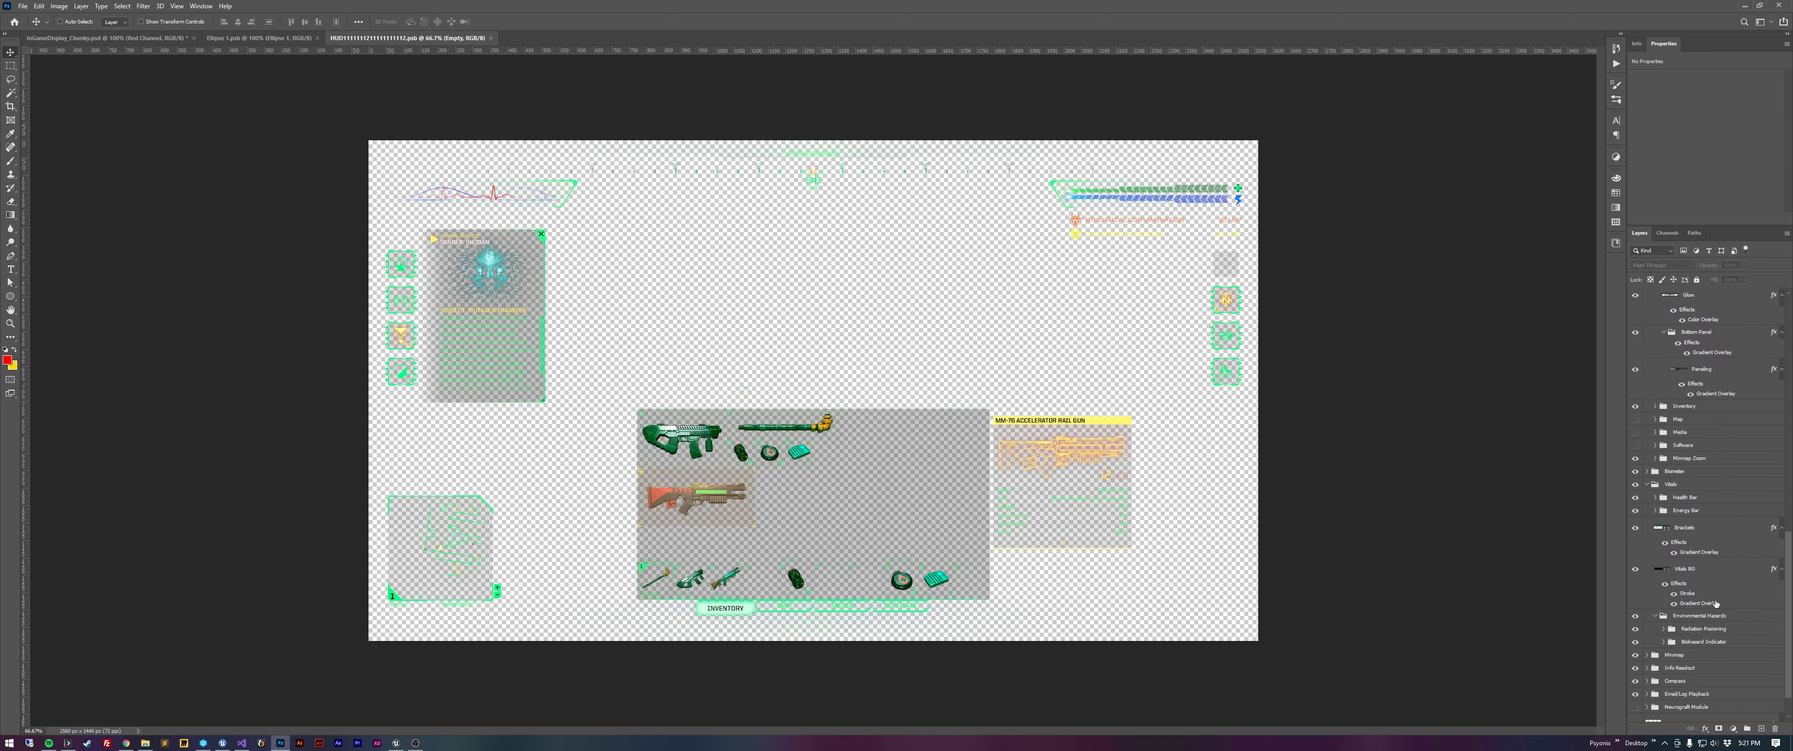
left_click(1636, 711)
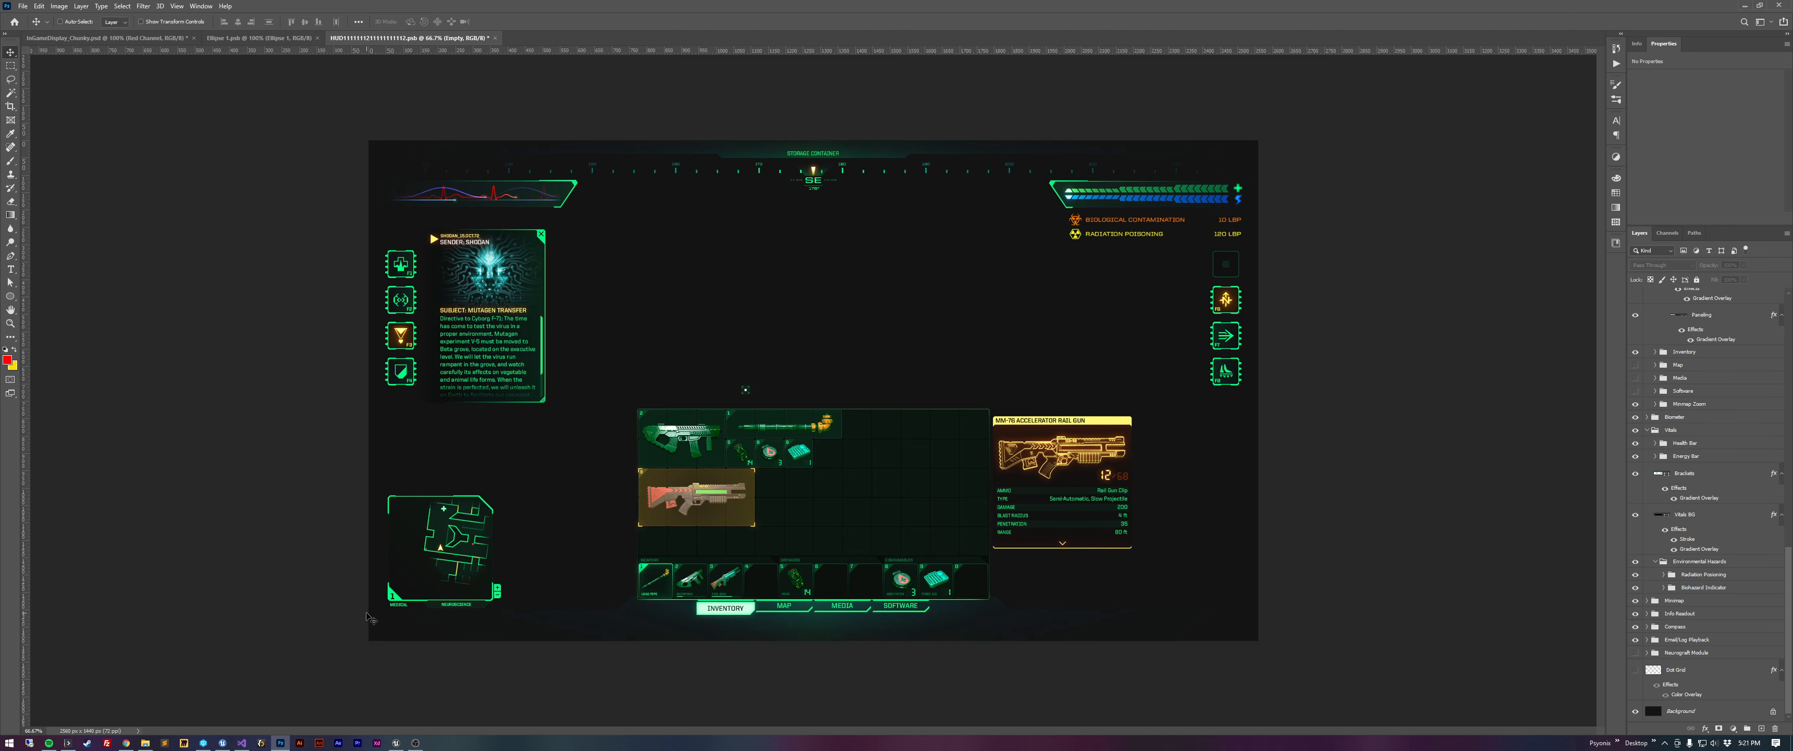
Close the Ellipse 1.psb document and return to the main document.
left_click(299, 37)
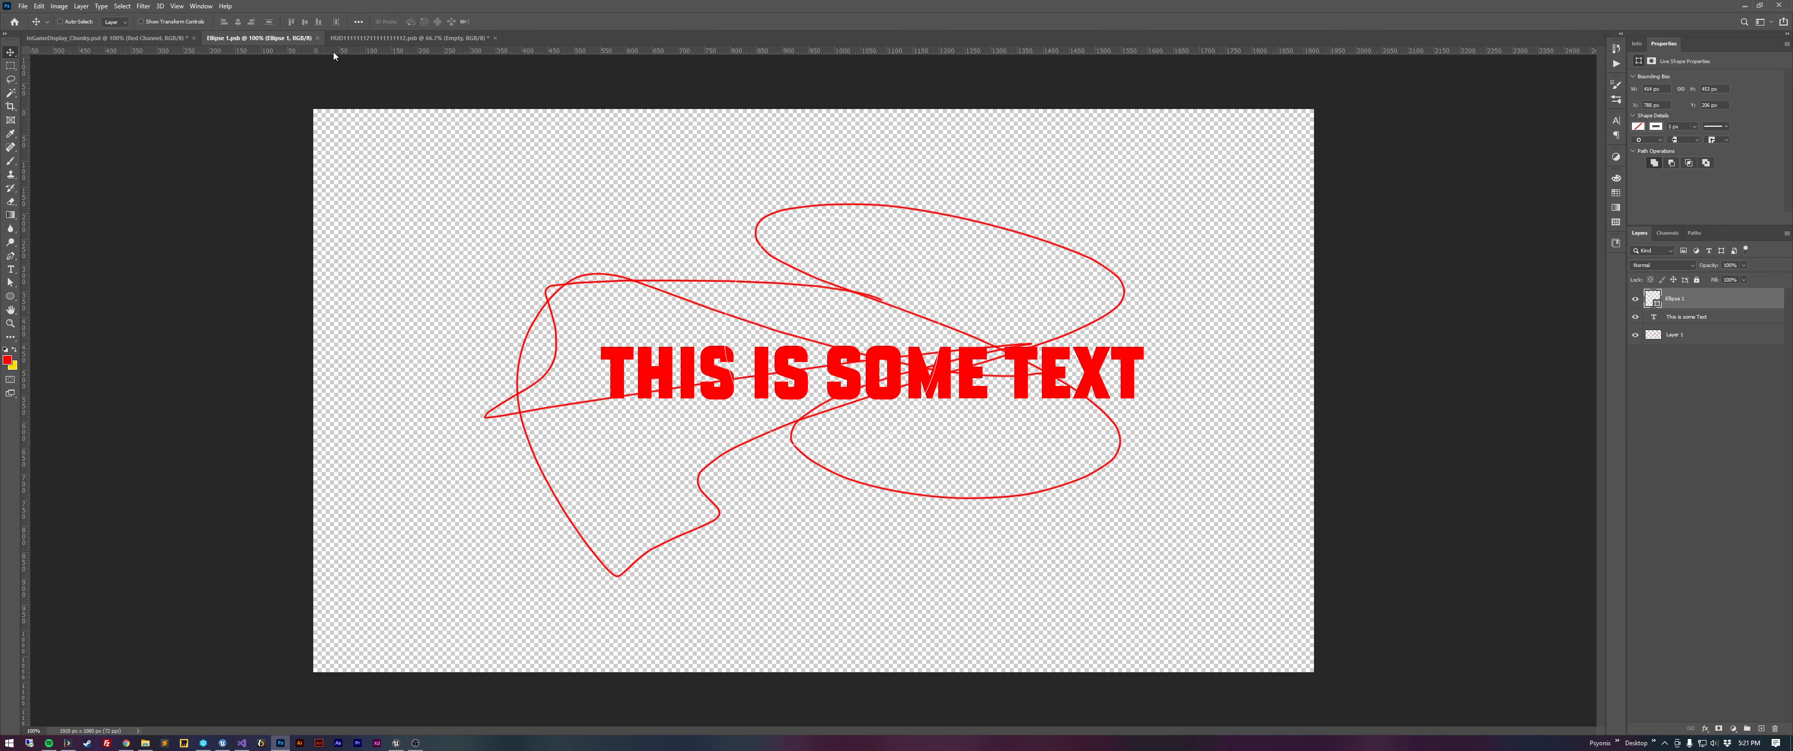
left_click(318, 38)
left_click(104, 37)
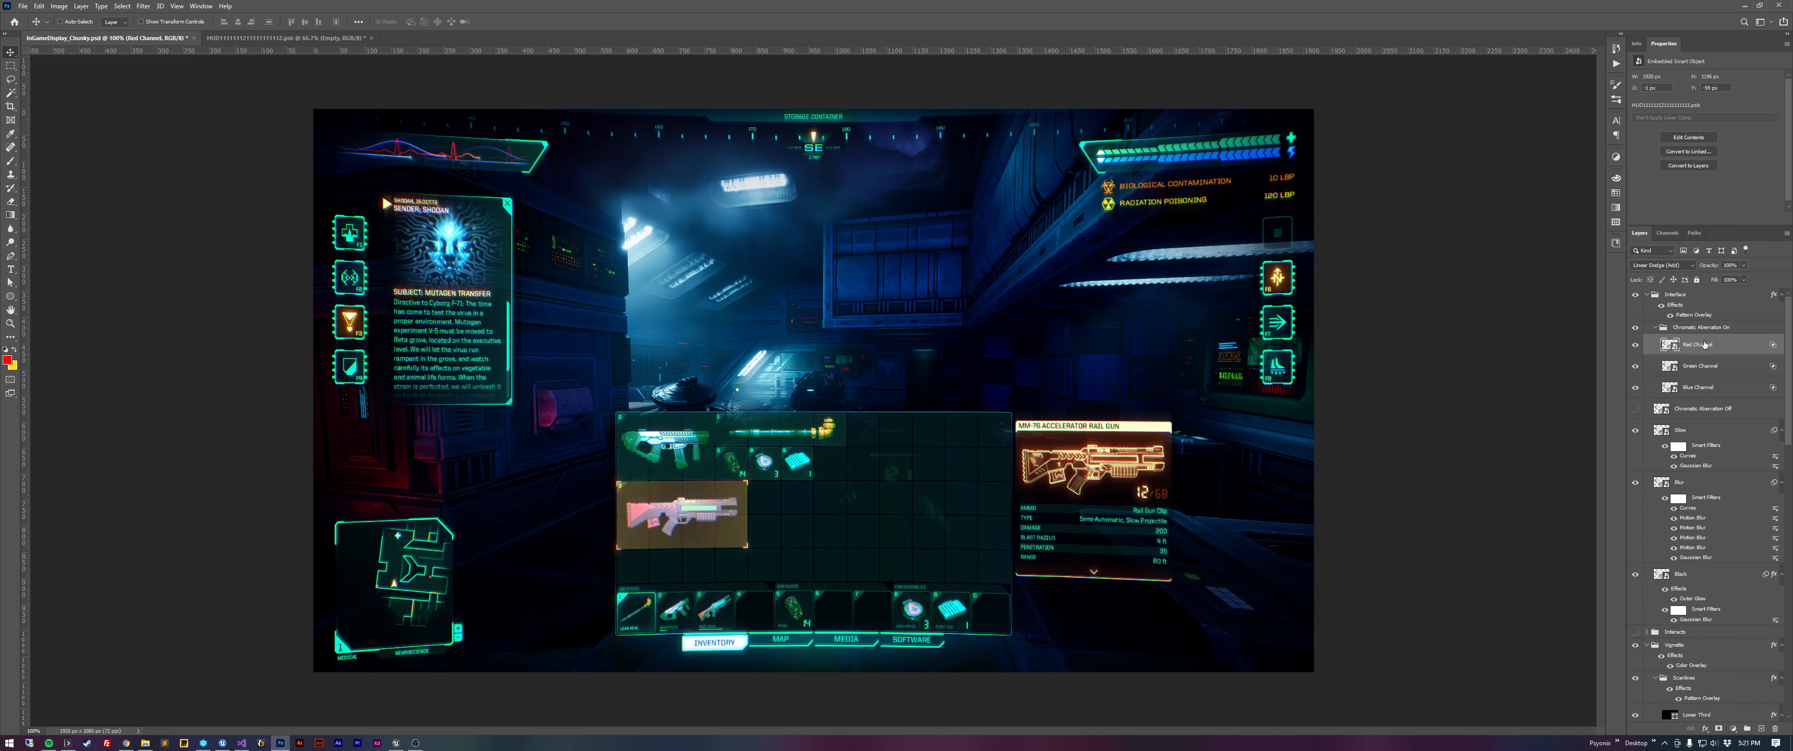
Open the contents of the Red Channel and Green Channel smart objects in turn to compare their source documents.
left_click(1679, 375)
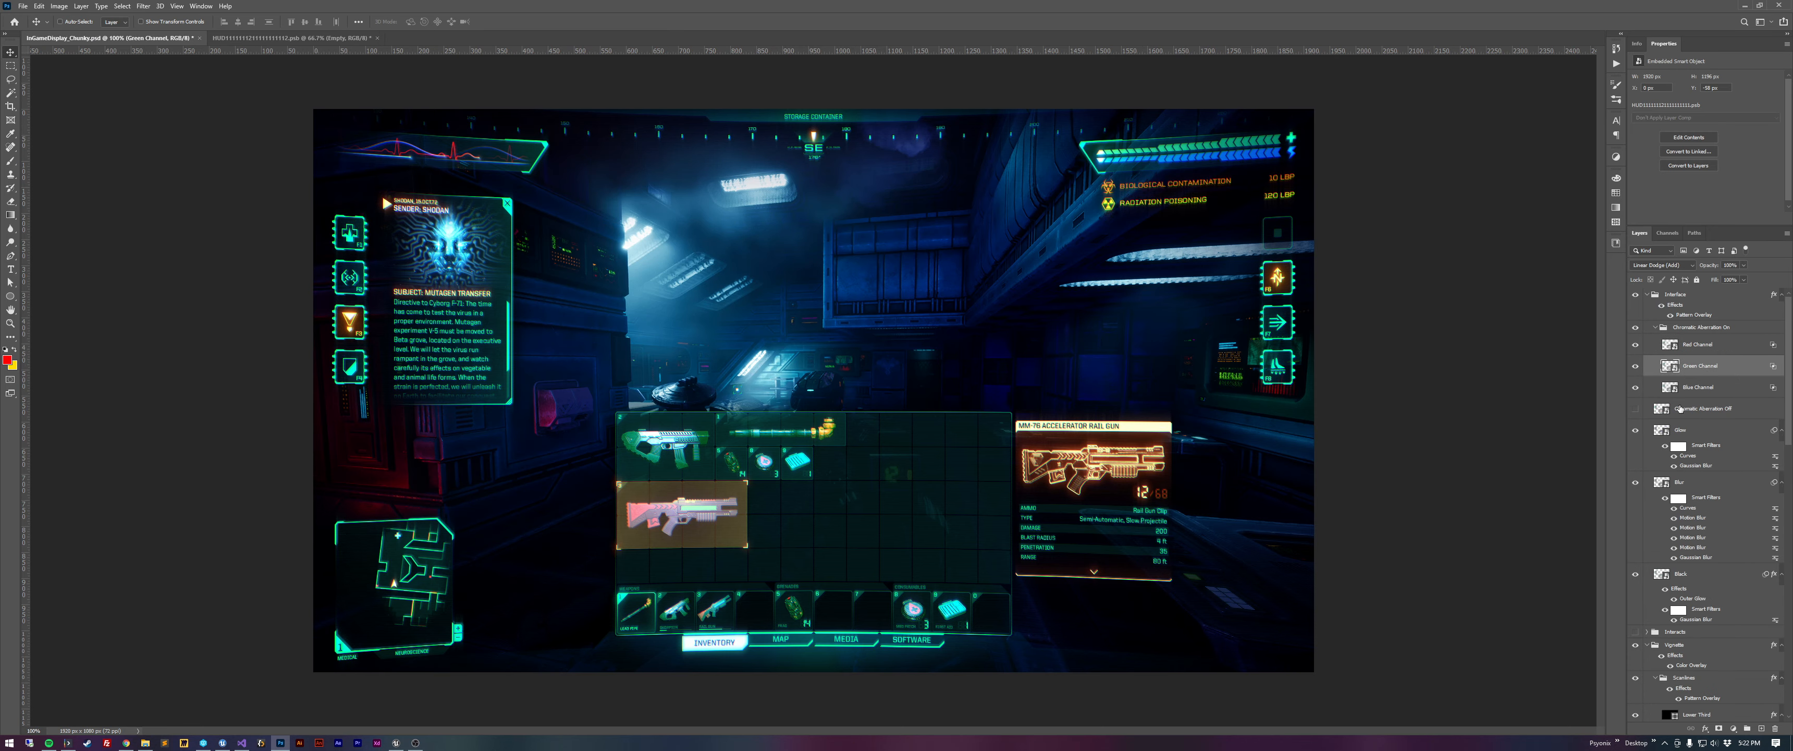
left_click(1672, 346)
key("ctrl+Tab")
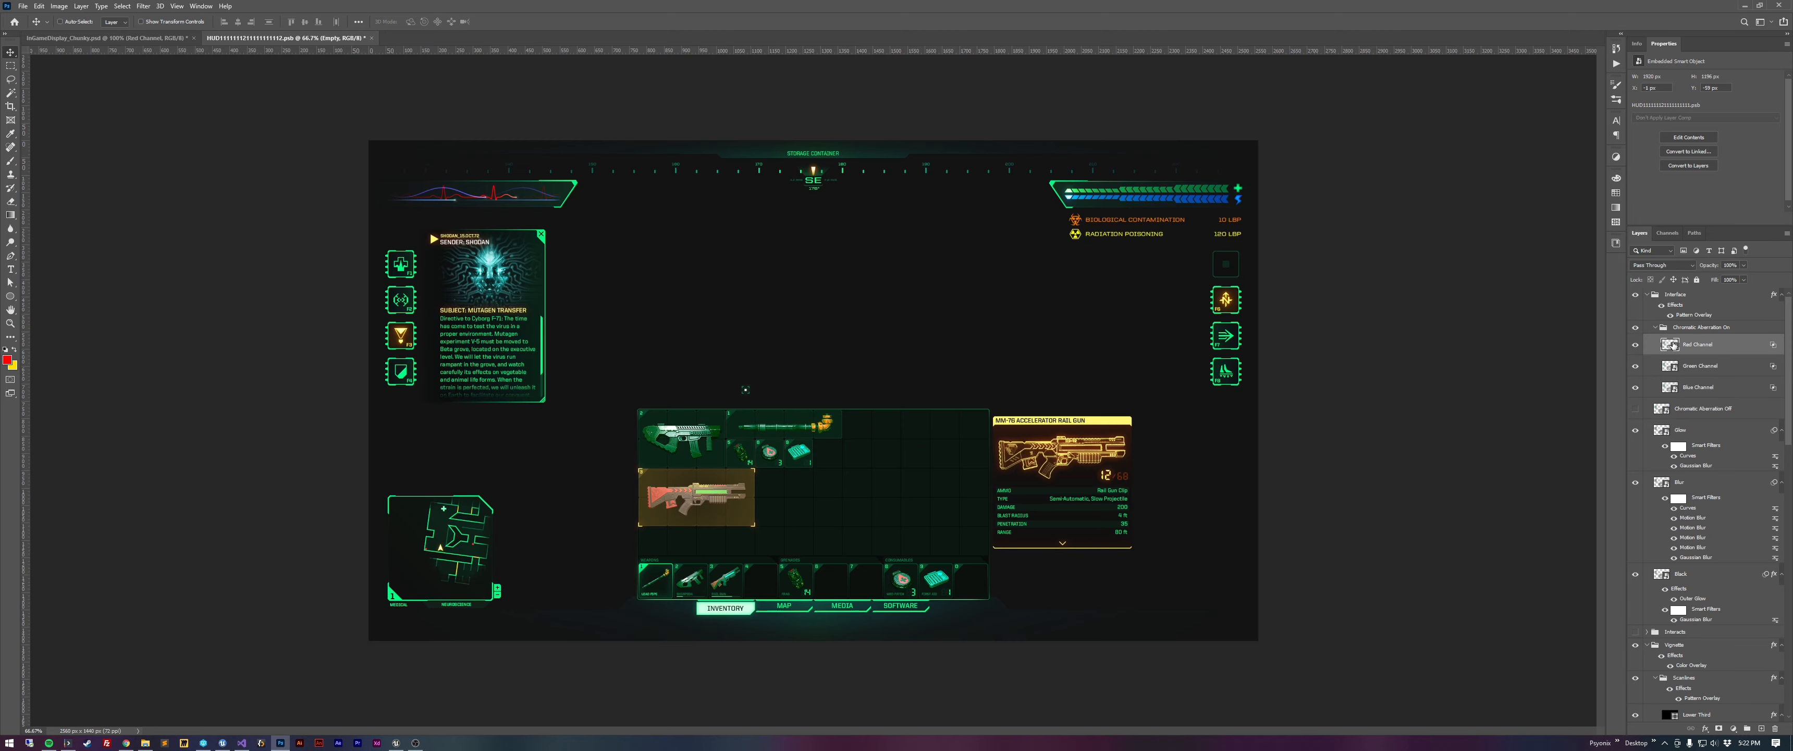
left_click(142, 38)
left_click(1662, 375)
key("ctrl+Tab")
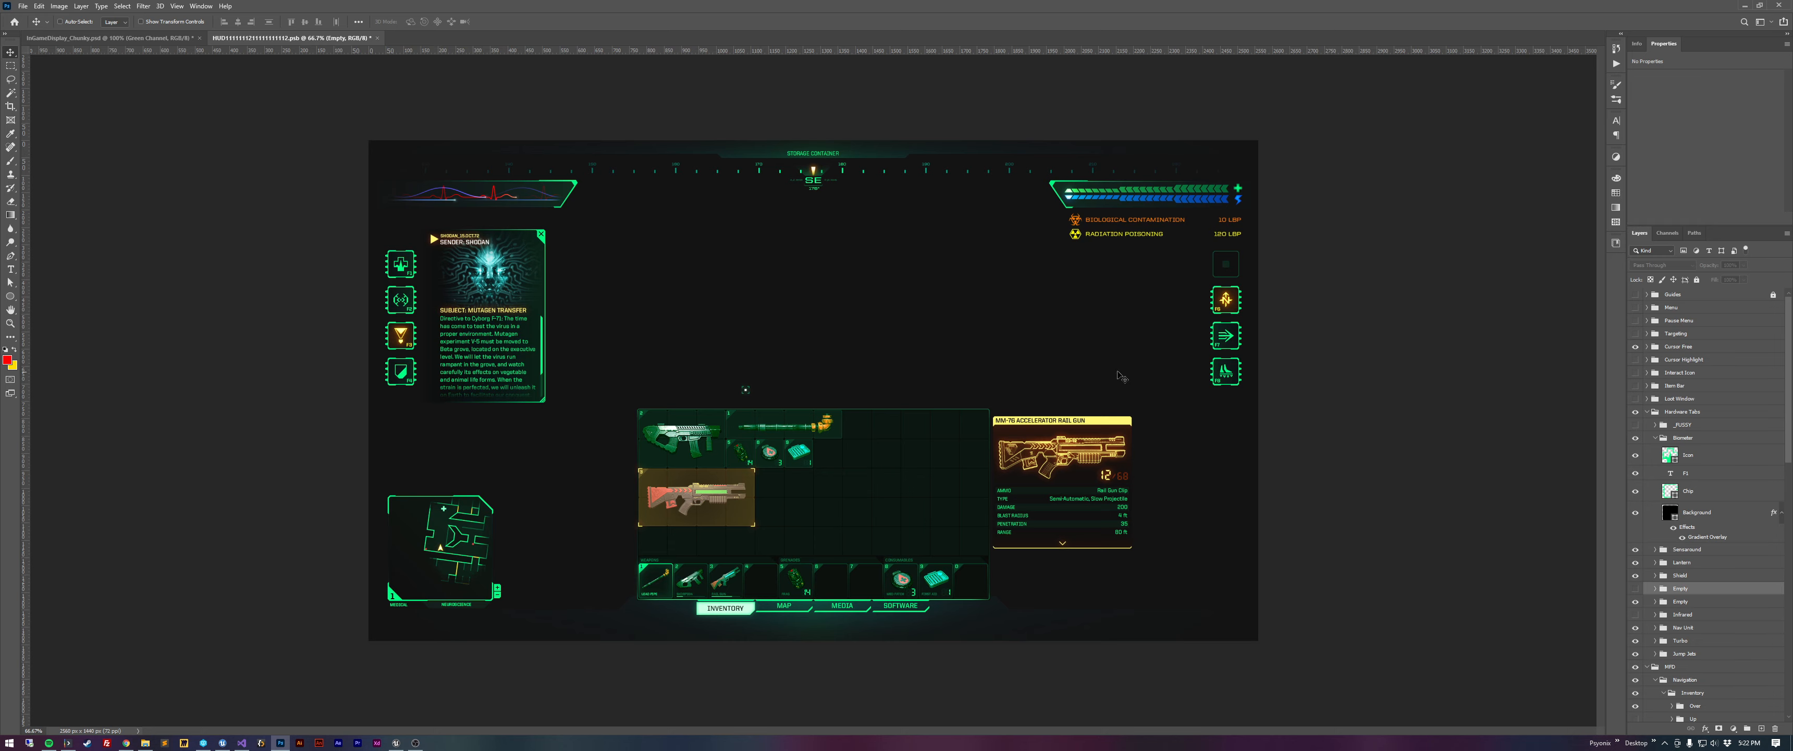
key("ctrl+Tab")
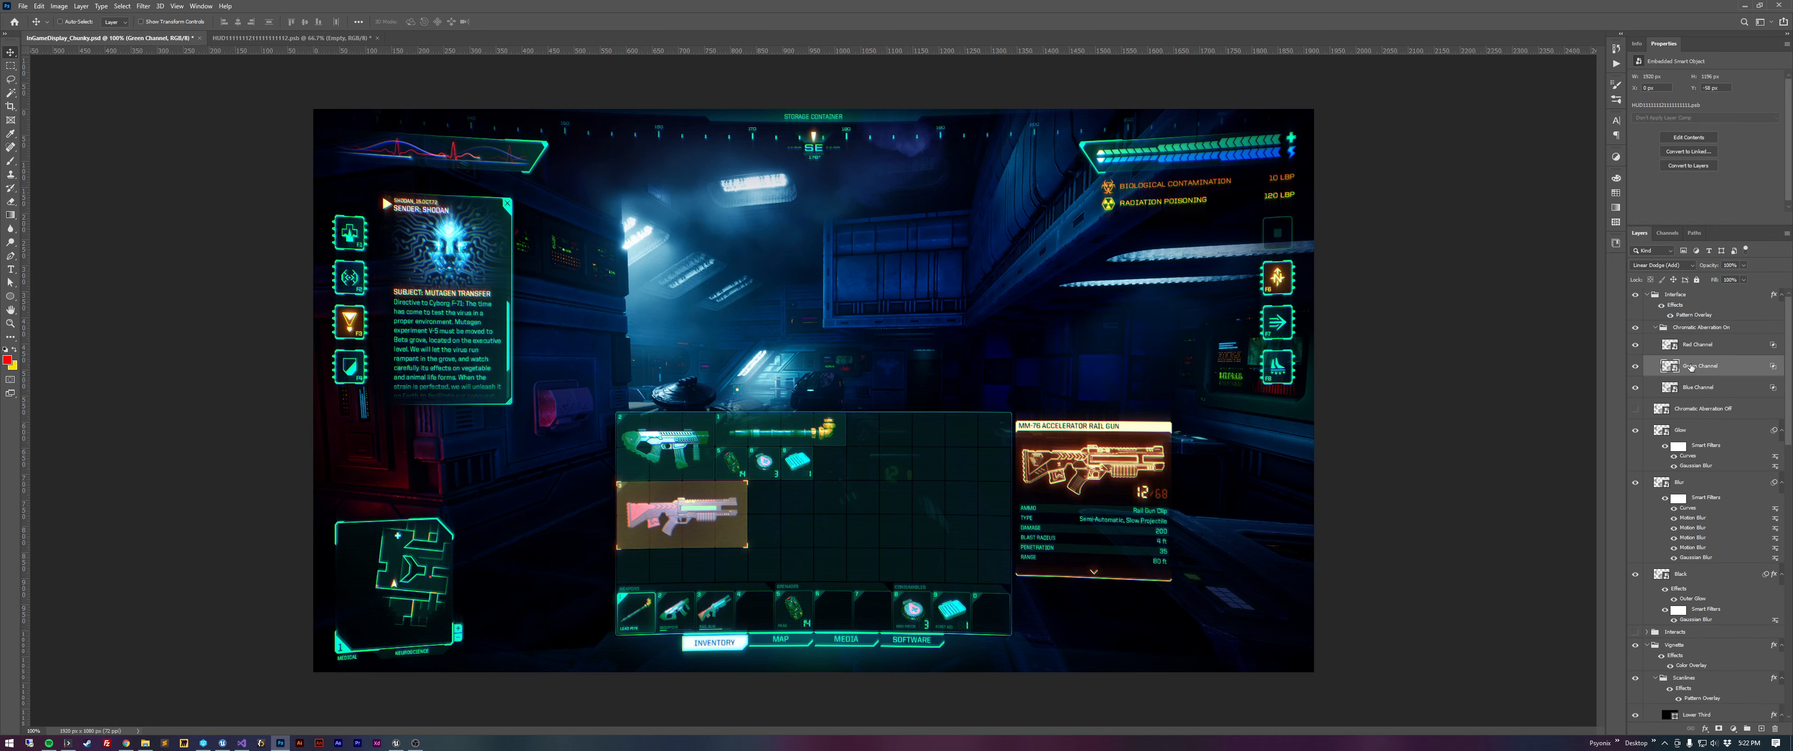
Duplicate the Green Channel smart object up and to the left of the original, and check the copy's source contents.
left_click_drag(1708, 367, 1761, 728)
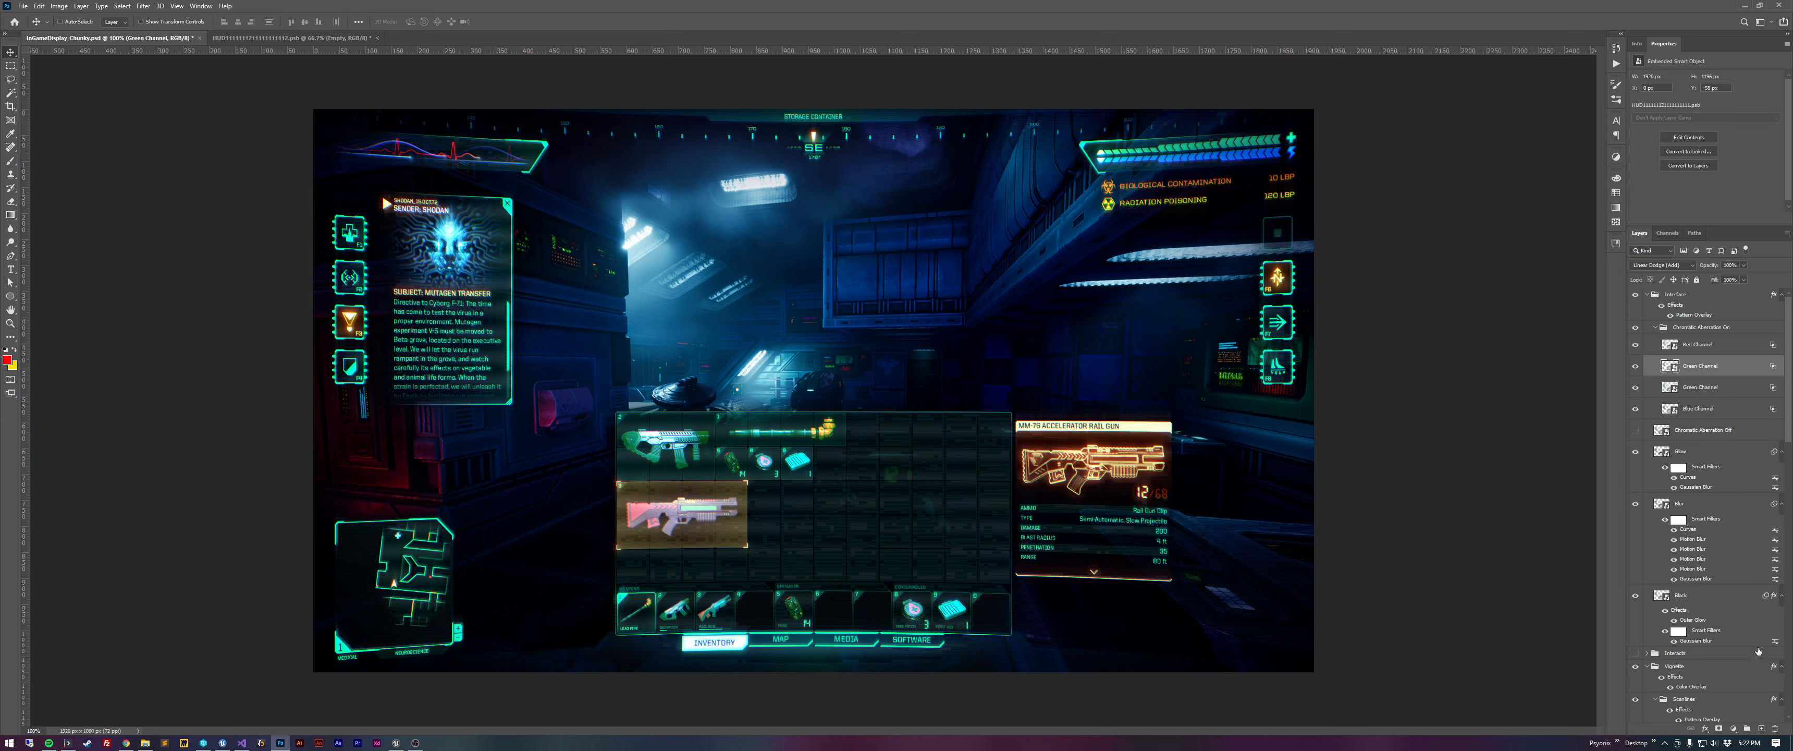
key("ctrl+z")
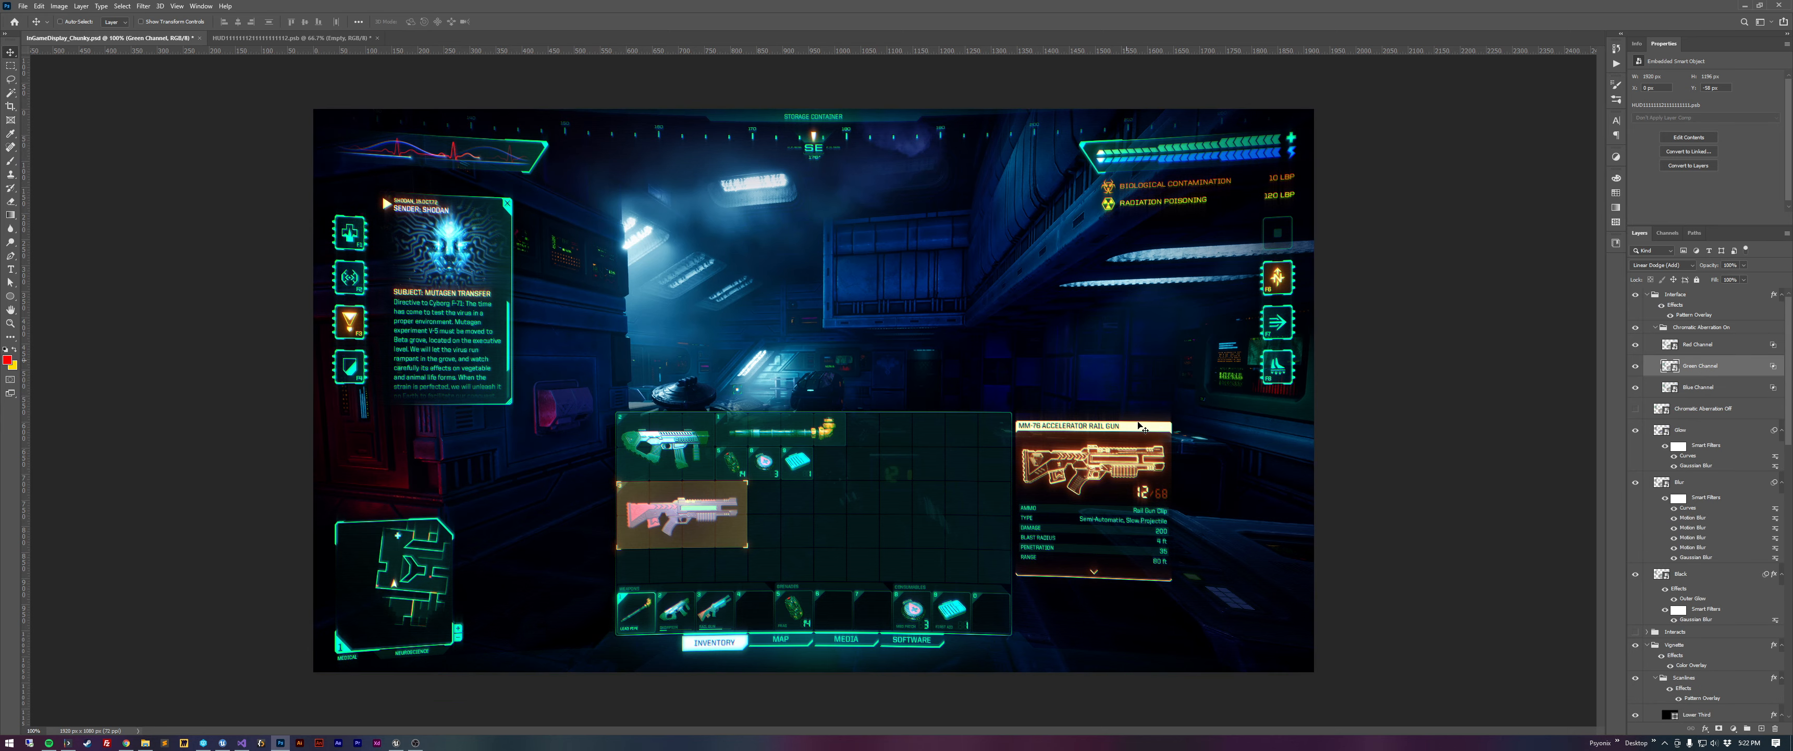
left_click_drag(1154, 429, 1125, 400)
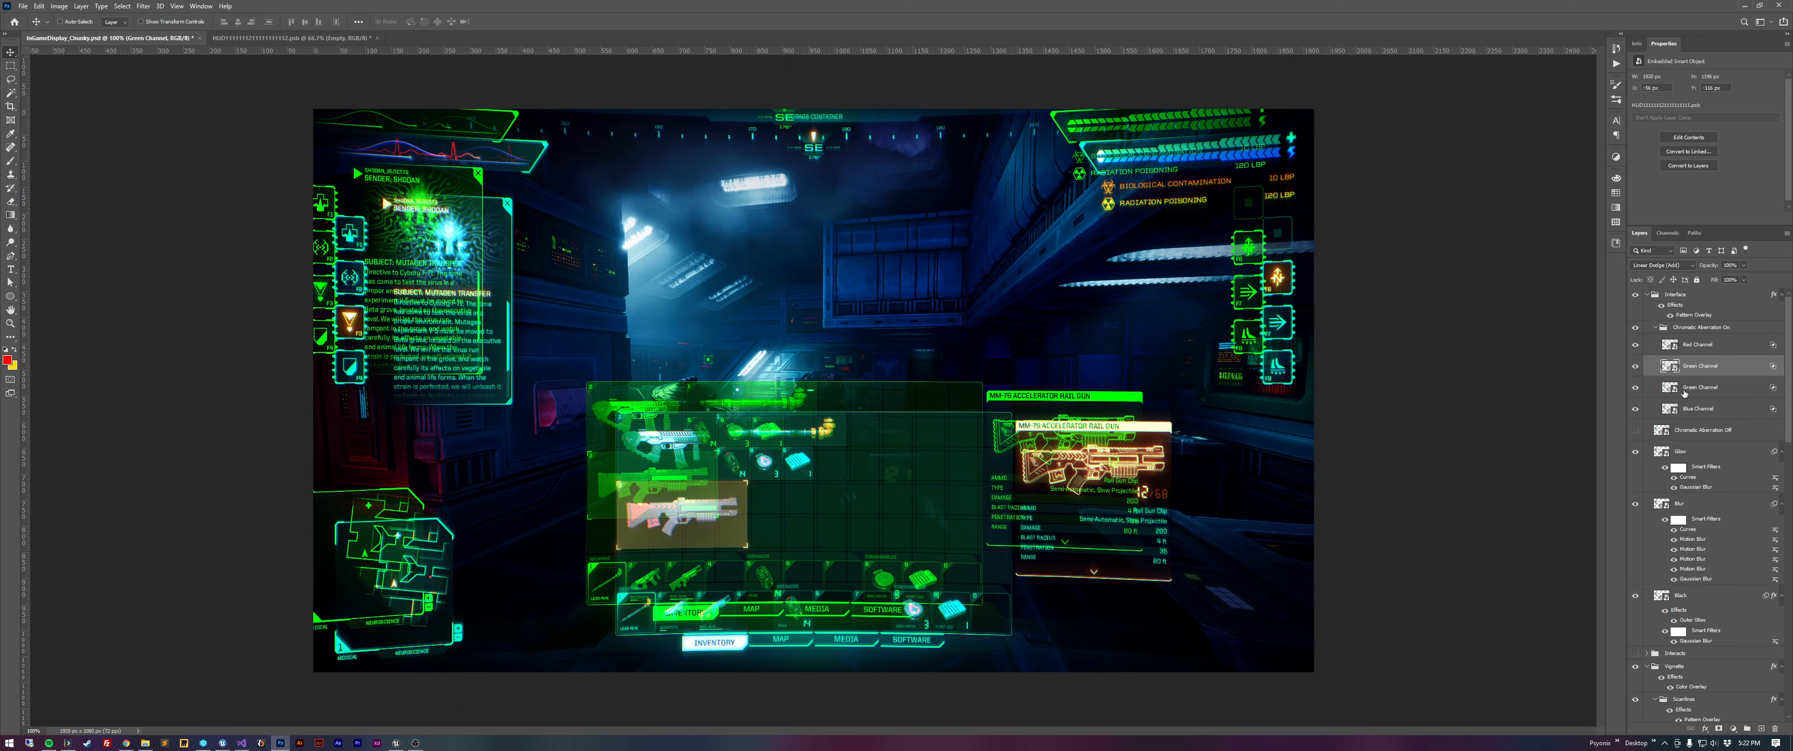
key("ctrl+Tab")
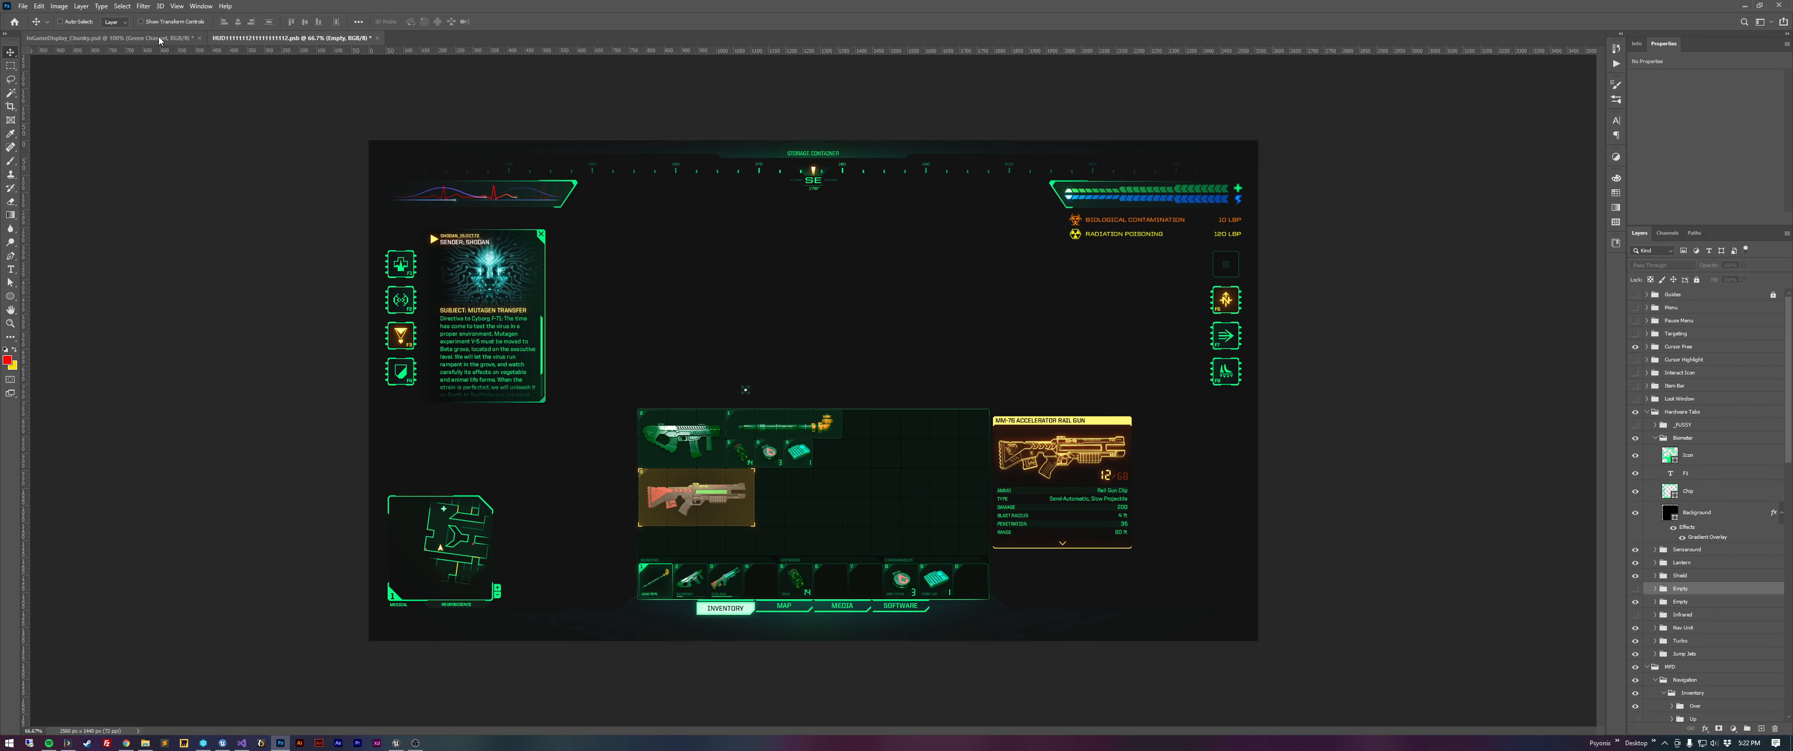
key("ctrl+Tab")
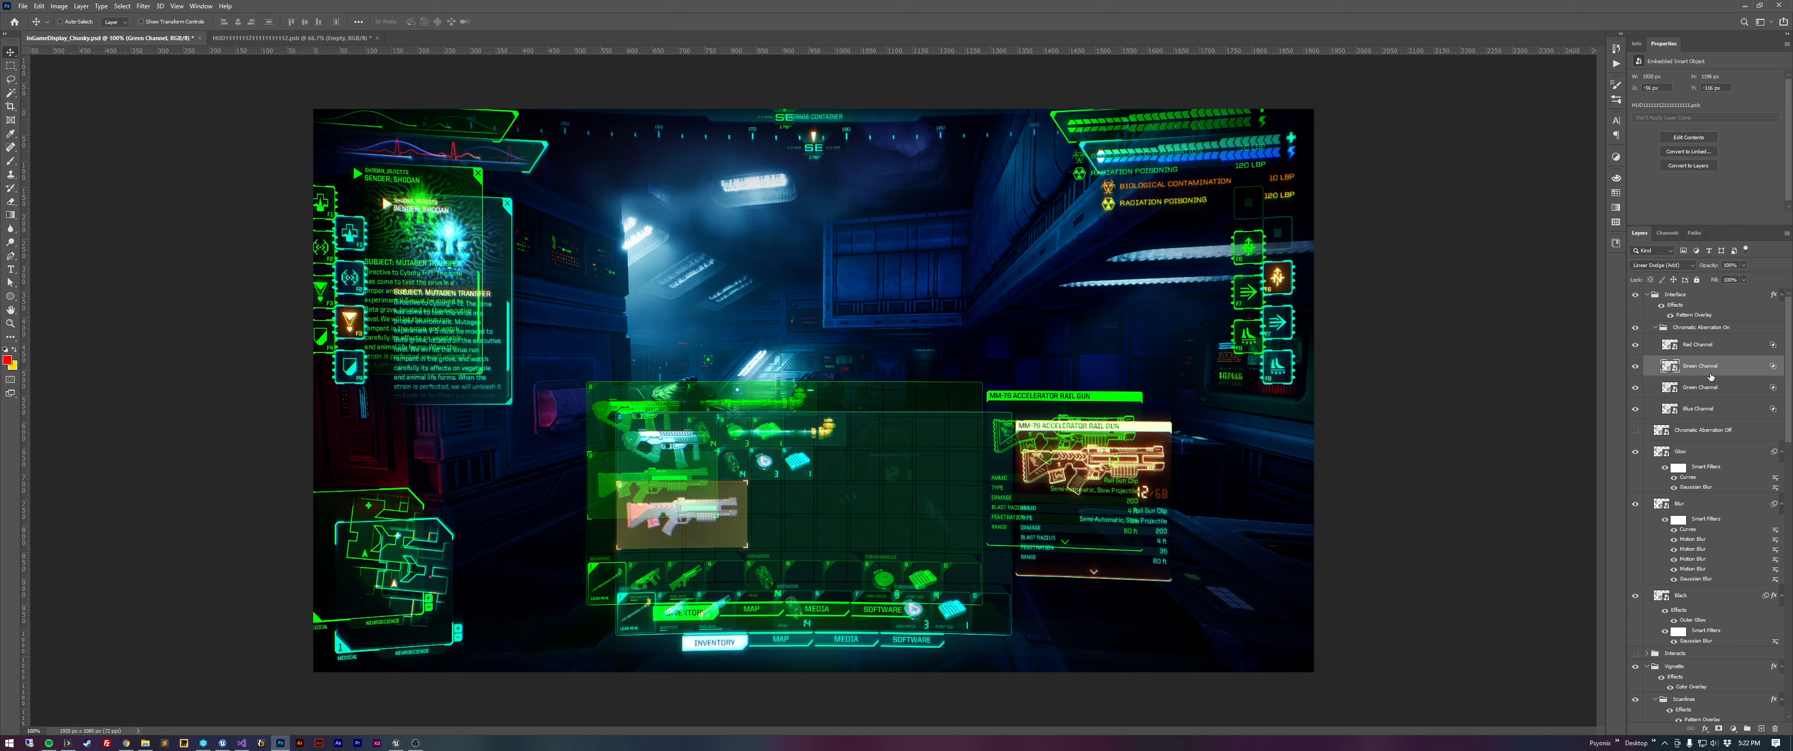
Delete the duplicated Green Channel smart object and select the Red Channel layer.
left_click_drag(1710, 376, 1774, 728)
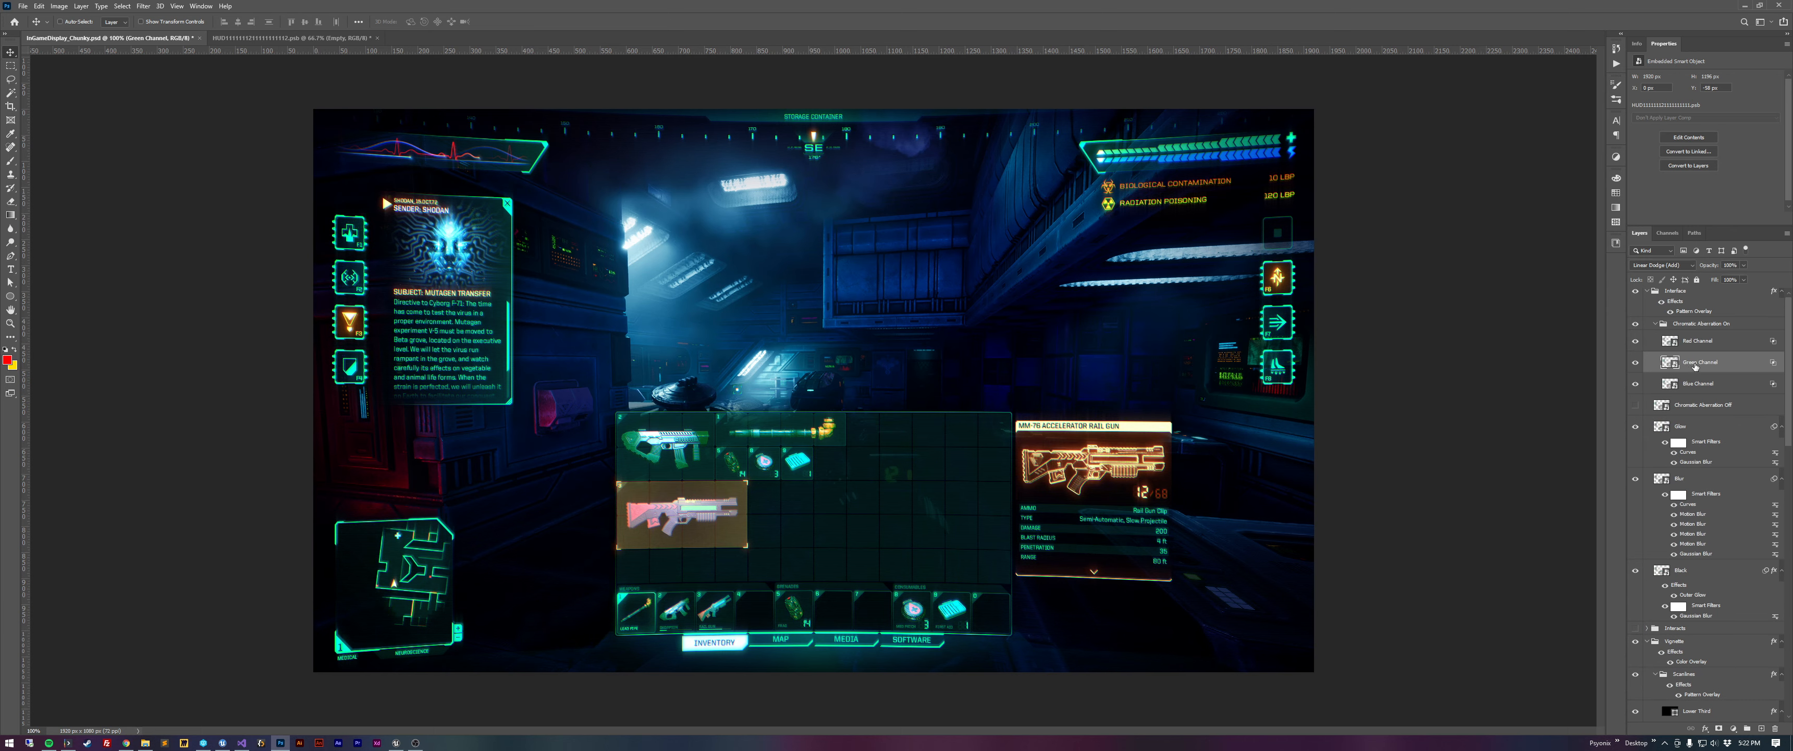
left_click(1716, 348)
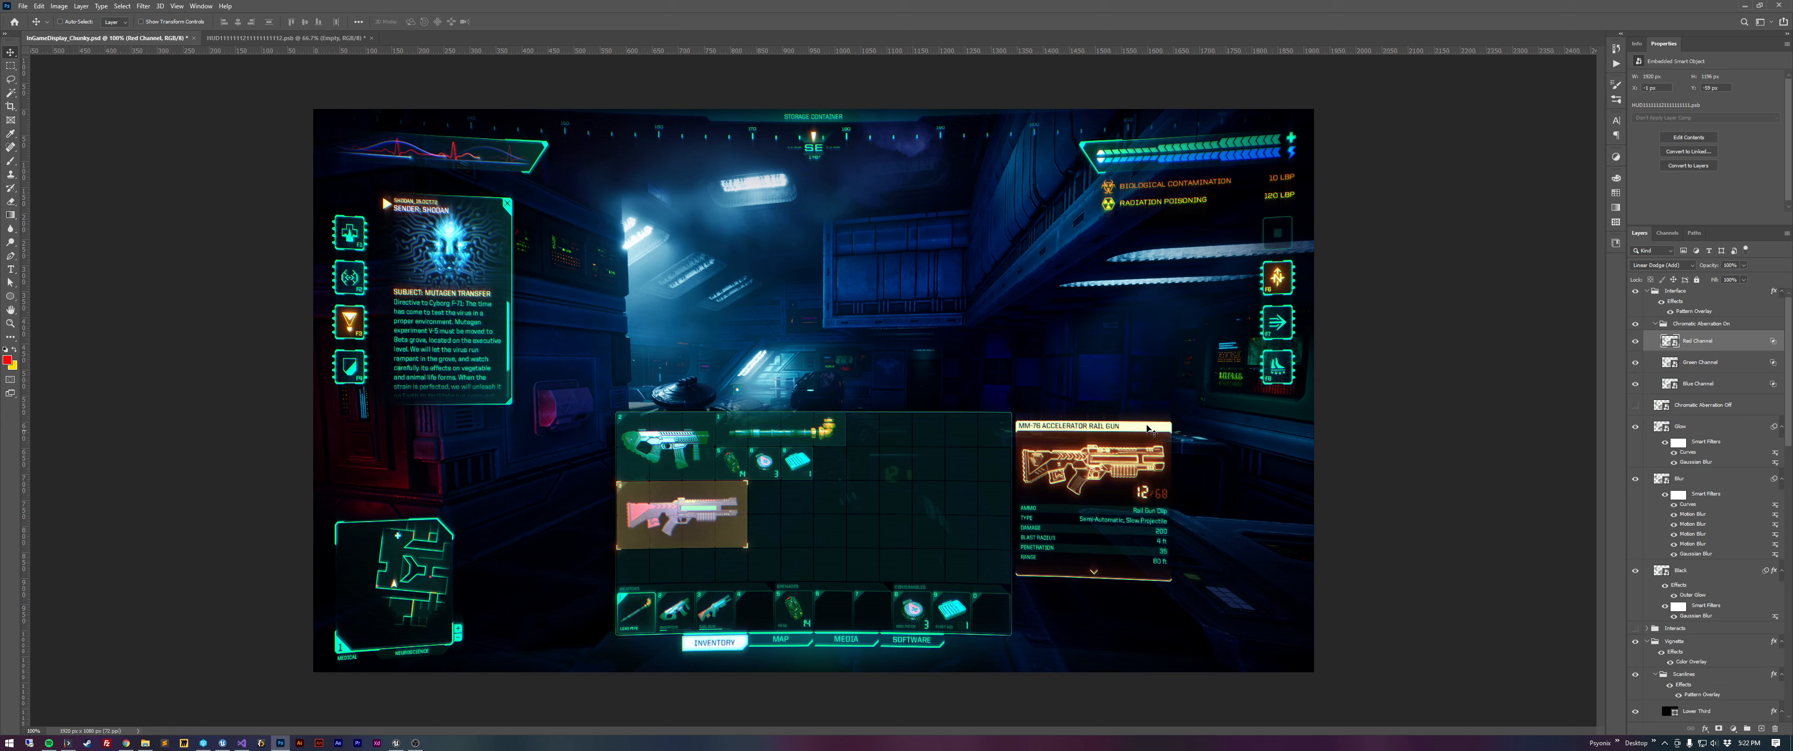
Create an independent copy of the Red Channel layer with New Smart Object via Copy, and open the copy's contents.
right_click(1730, 344)
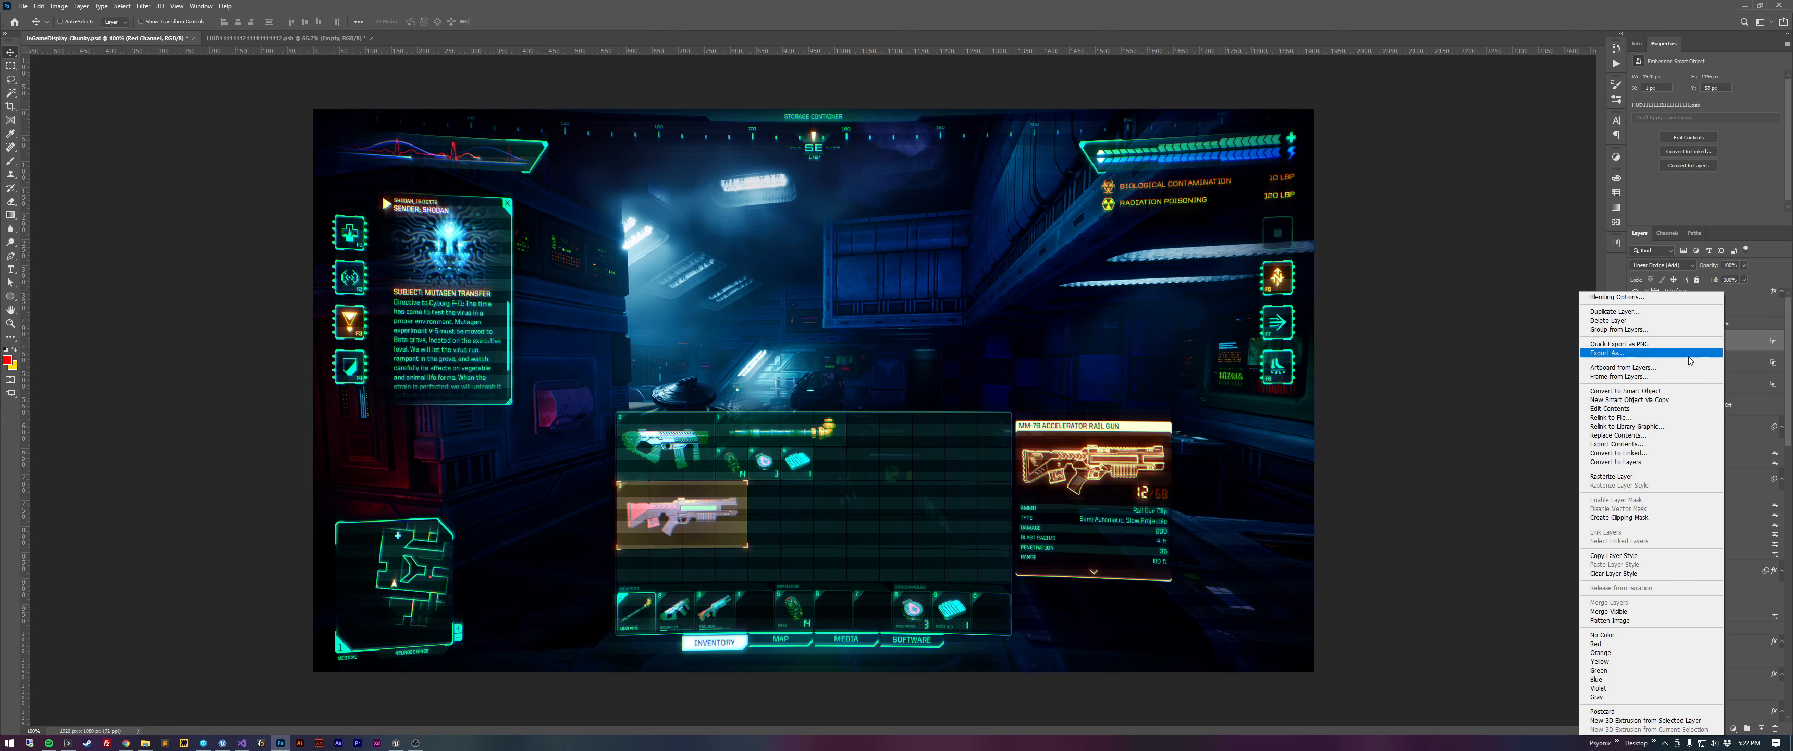
left_click(1652, 401)
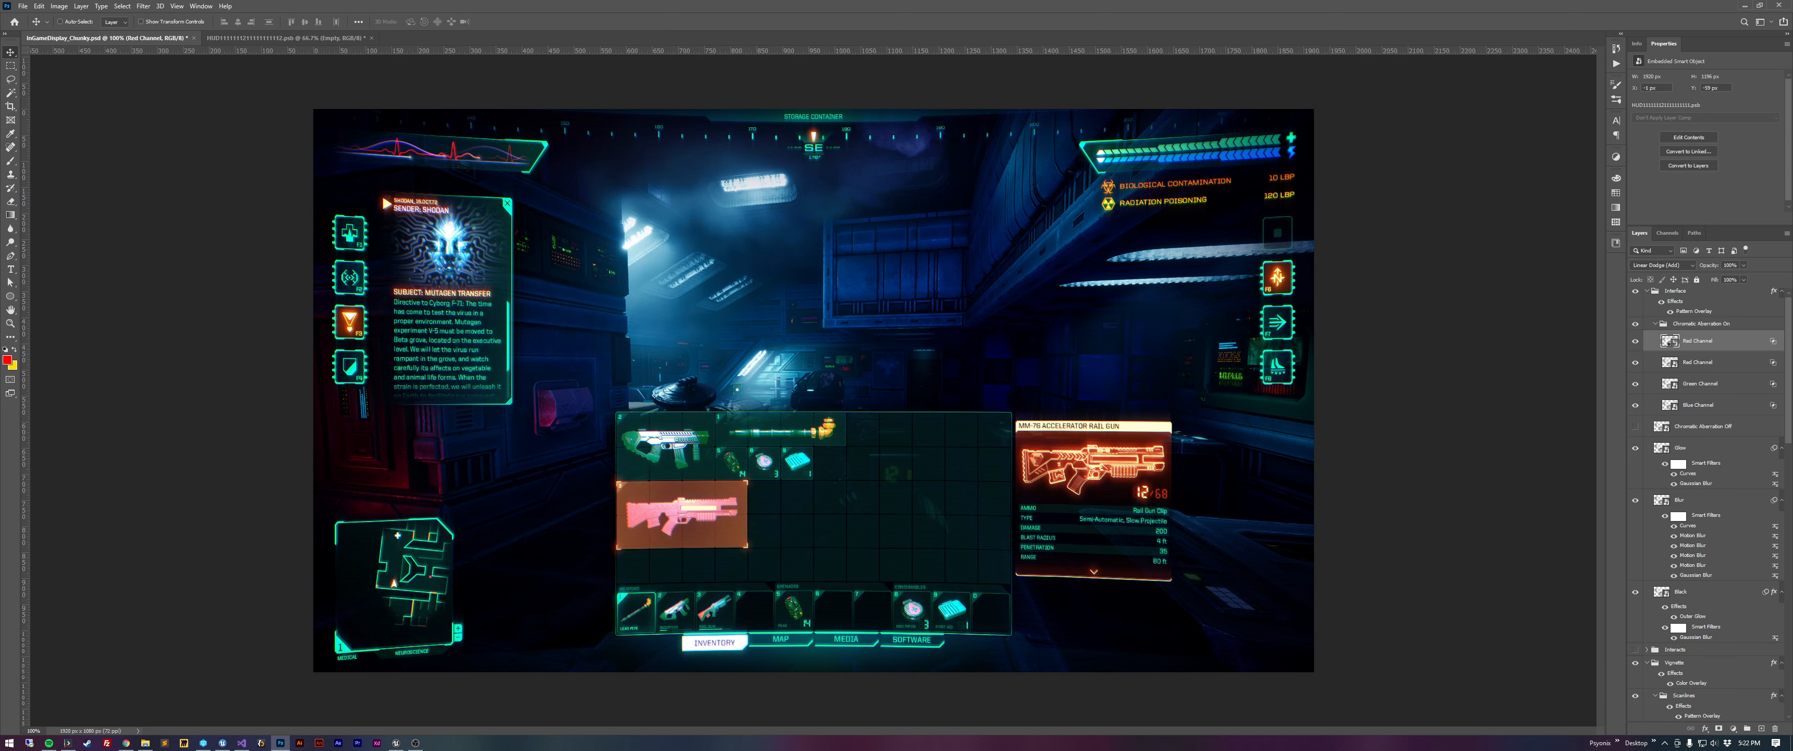
double_click(1671, 341)
double_click(1745, 343)
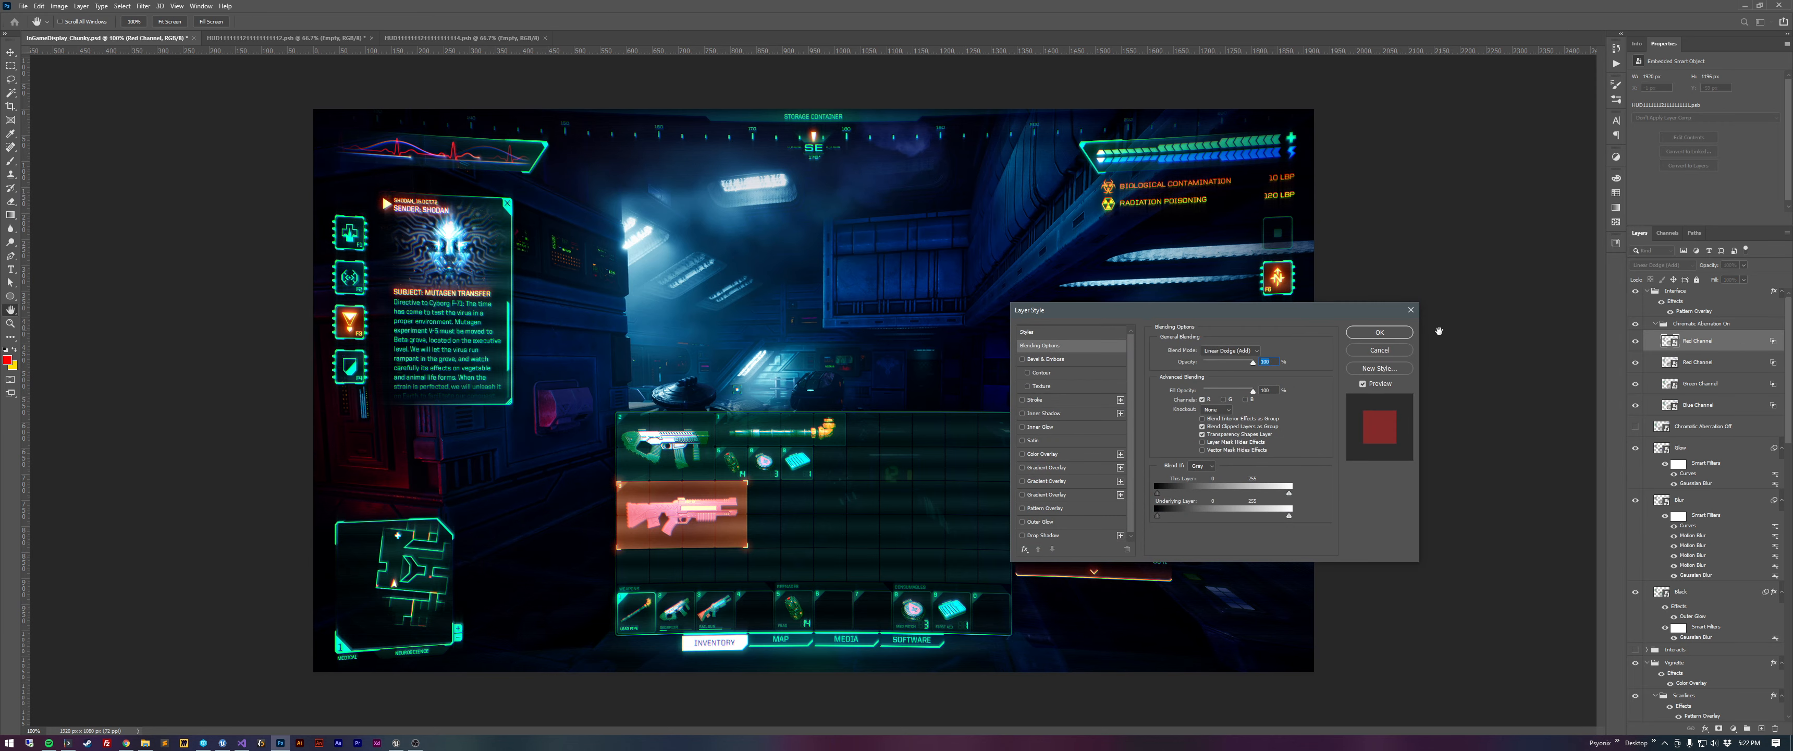
left_click(1378, 351)
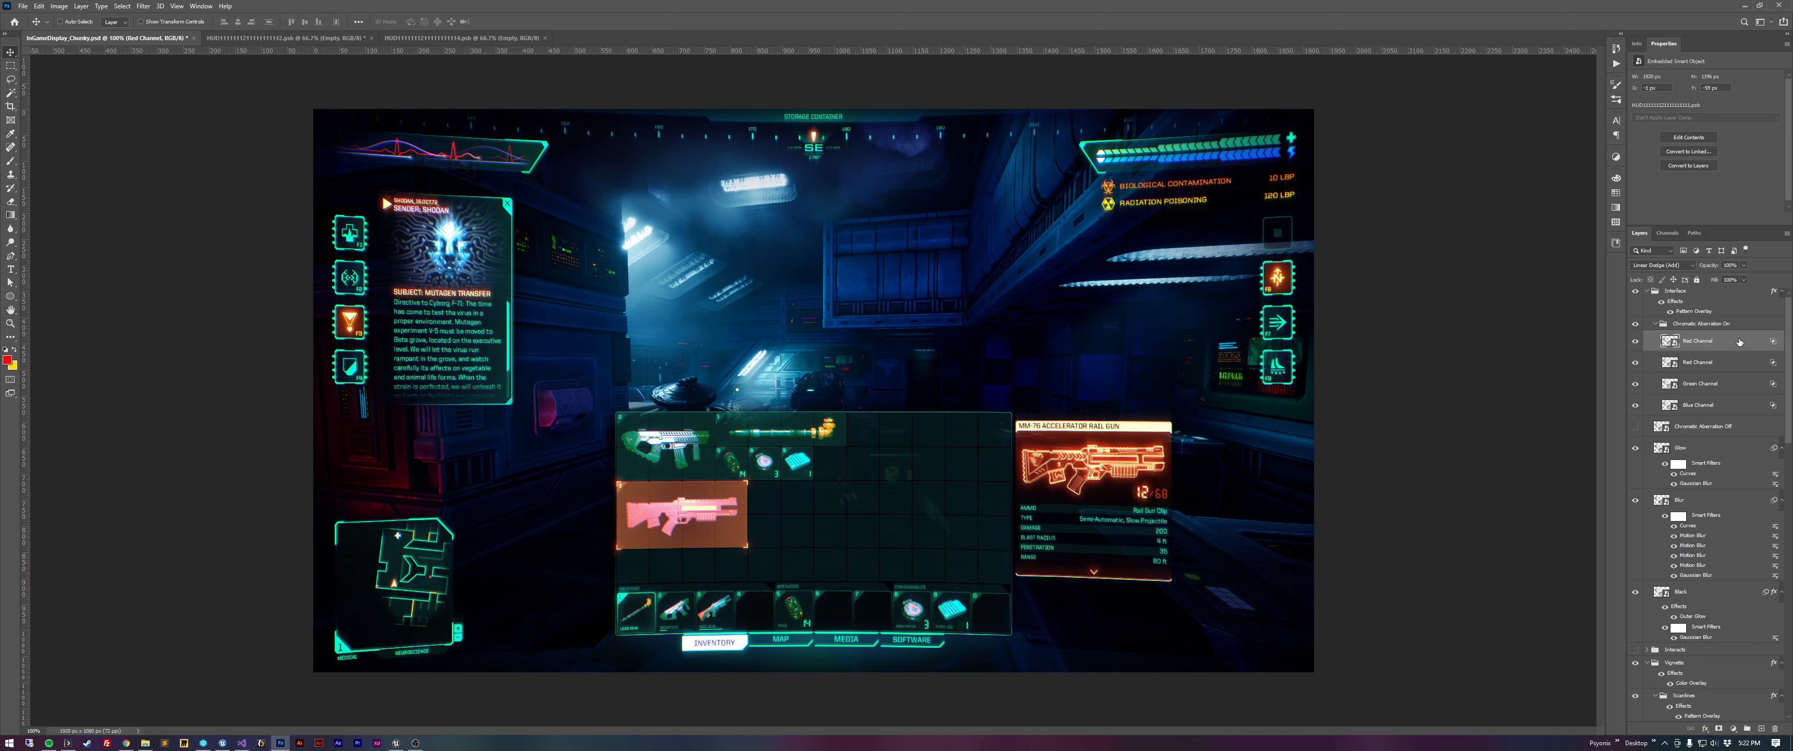
double_click(1669, 342)
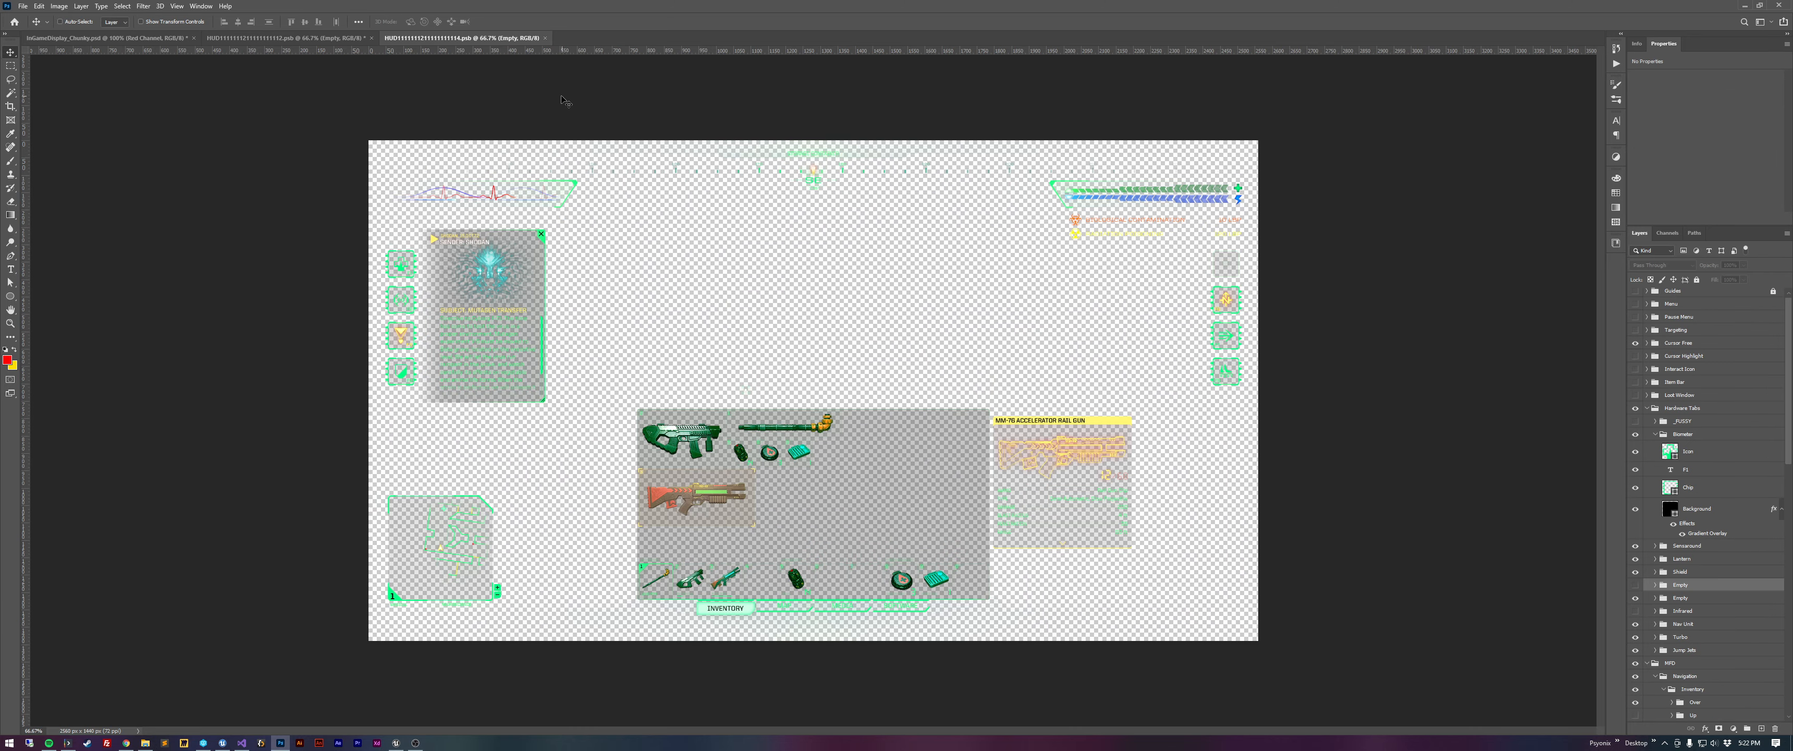
Compare the source document of the original Red Channel with that of its independent copy.
left_click(339, 41)
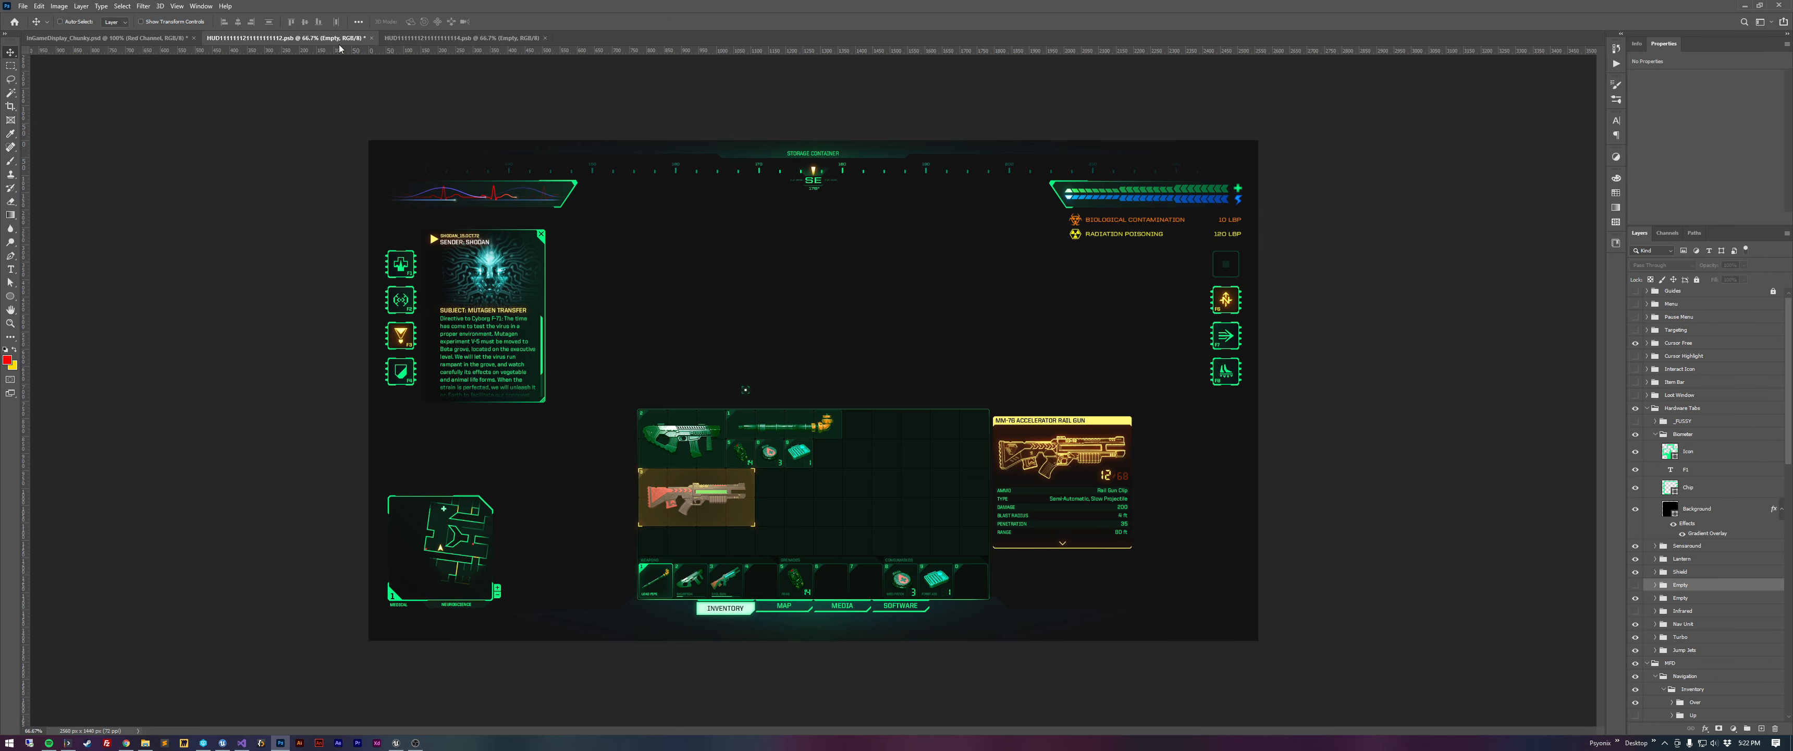
key("ctrl+Tab")
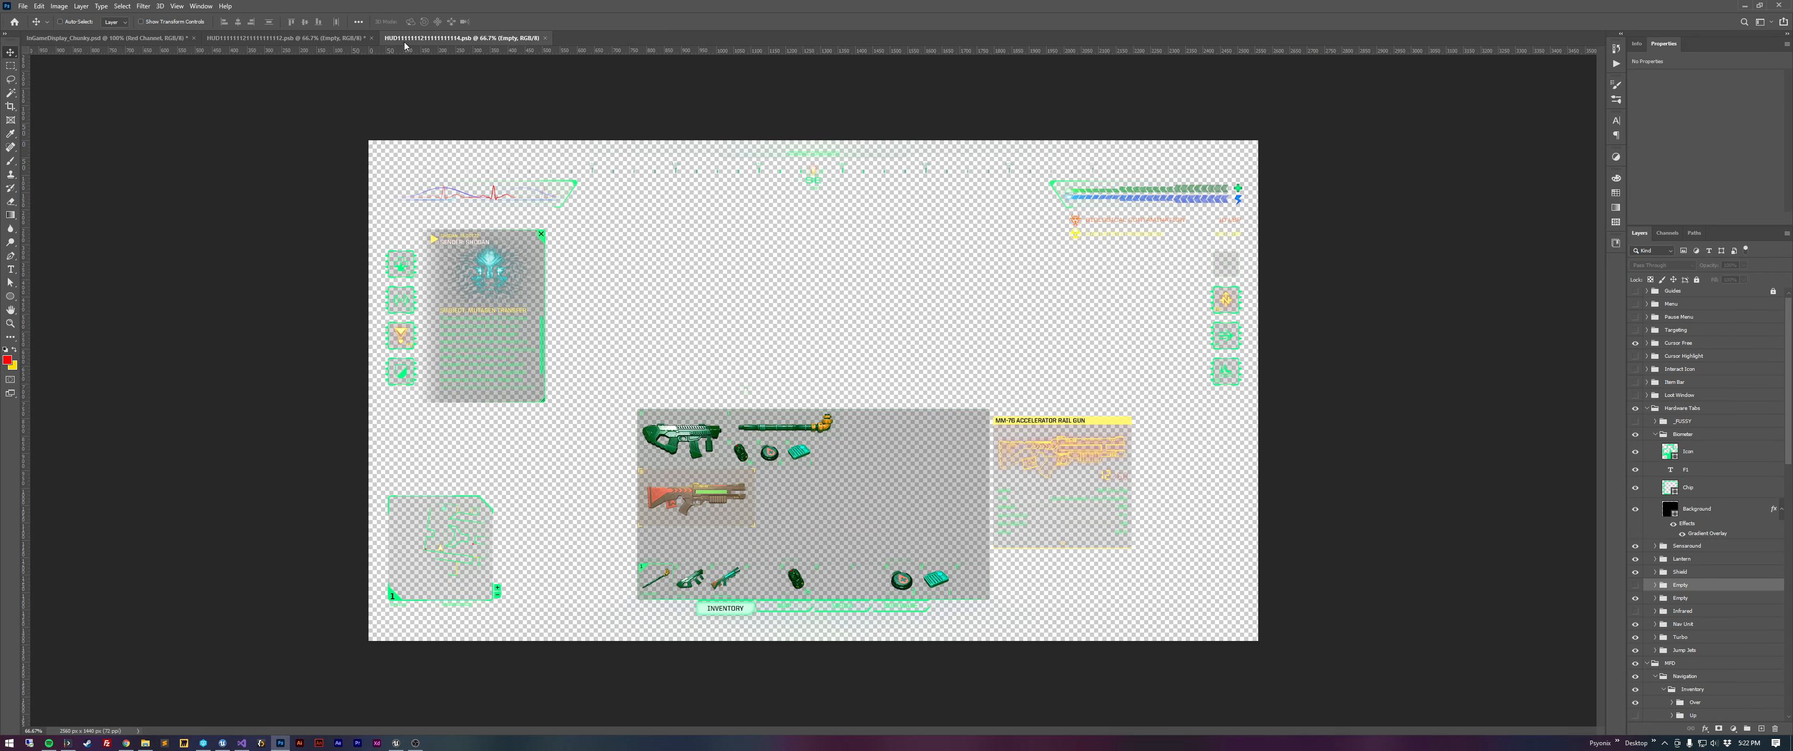
left_click(297, 42)
key("ctrl+Tab")
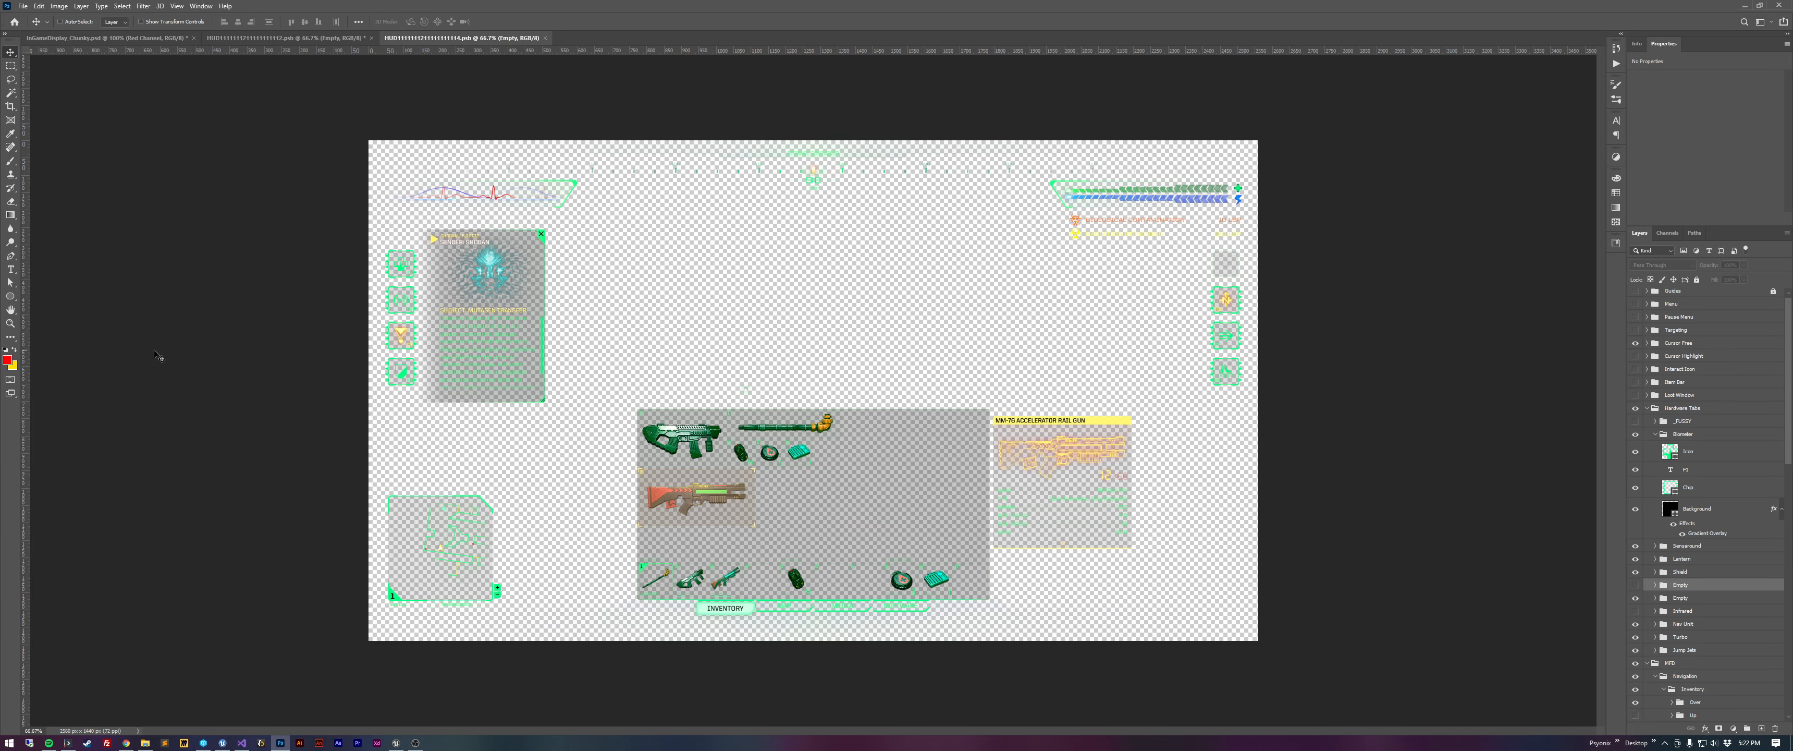
Brush a red freehand squiggle on a new layer in the copy's source document, save it, and return to the main document.
left_click(1762, 727)
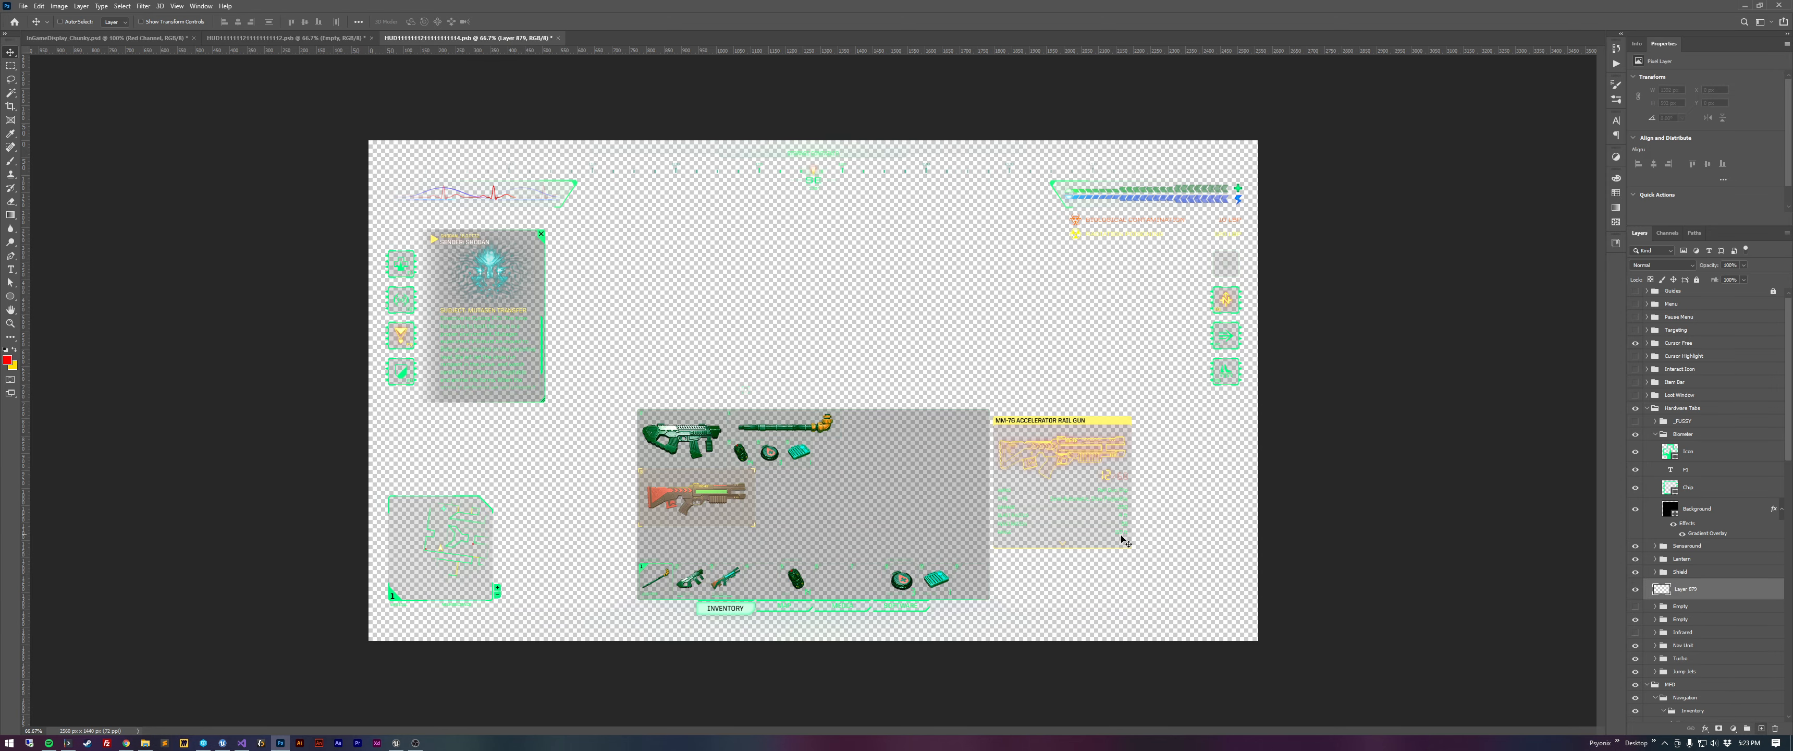
key("b")
mouse_move(774, 259)
left_mouse_down()
mouse_move(512, 353)
mouse_move(960, 411)
left_mouse_up()
key("ctrl+s")
left_click(170, 38)
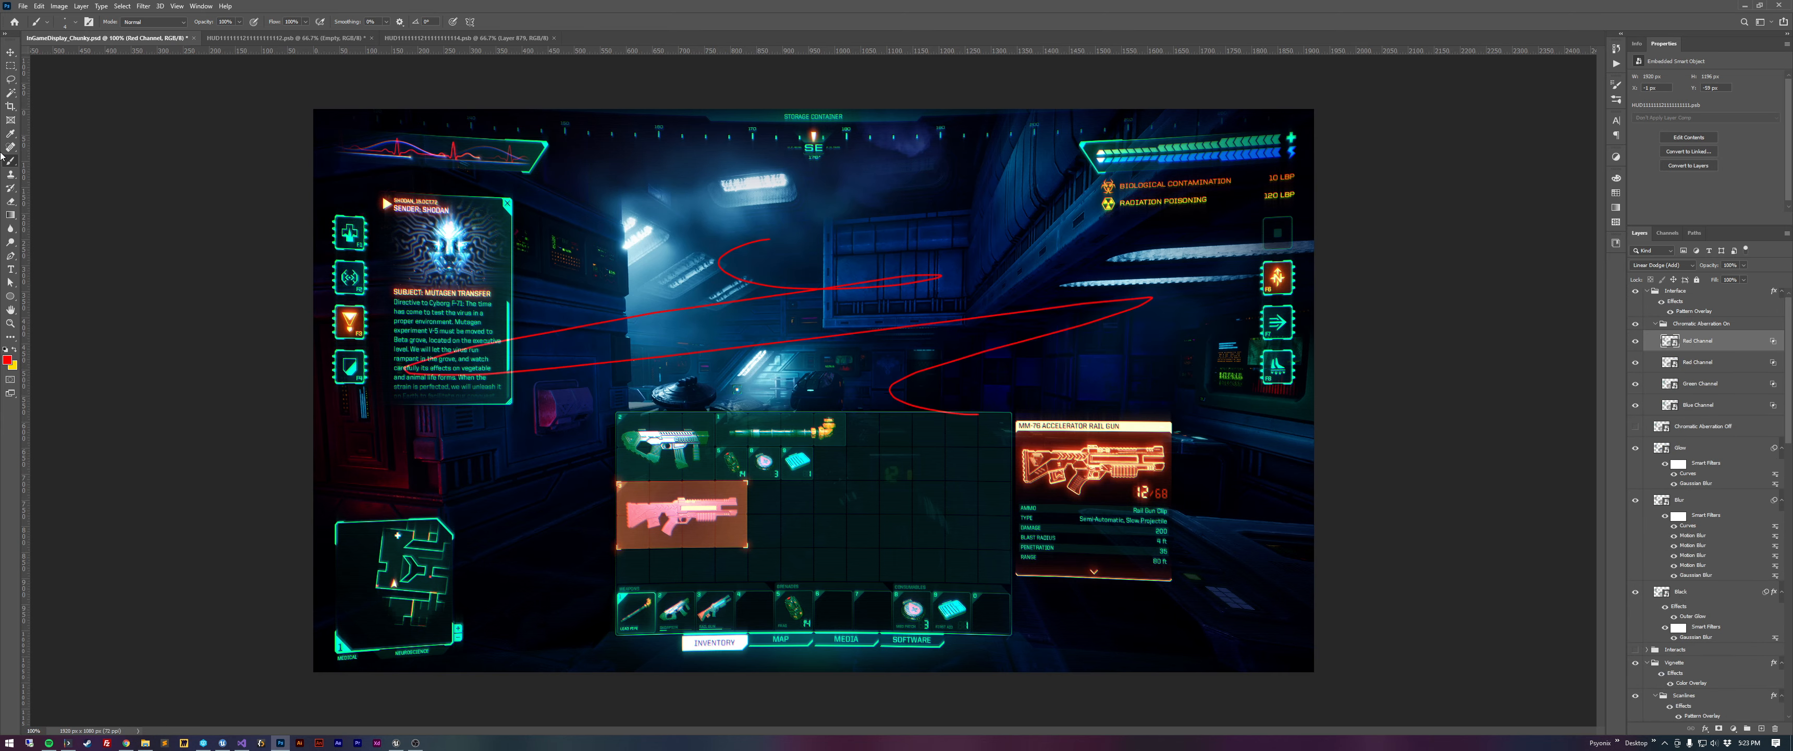
Move the squiggle-marked Red Channel copy out of alignment and duplicate it to check that both show the same edit.
left_click(11, 53)
left_click_drag(860, 346, 1075, 239)
left_click_drag(988, 327, 961, 392)
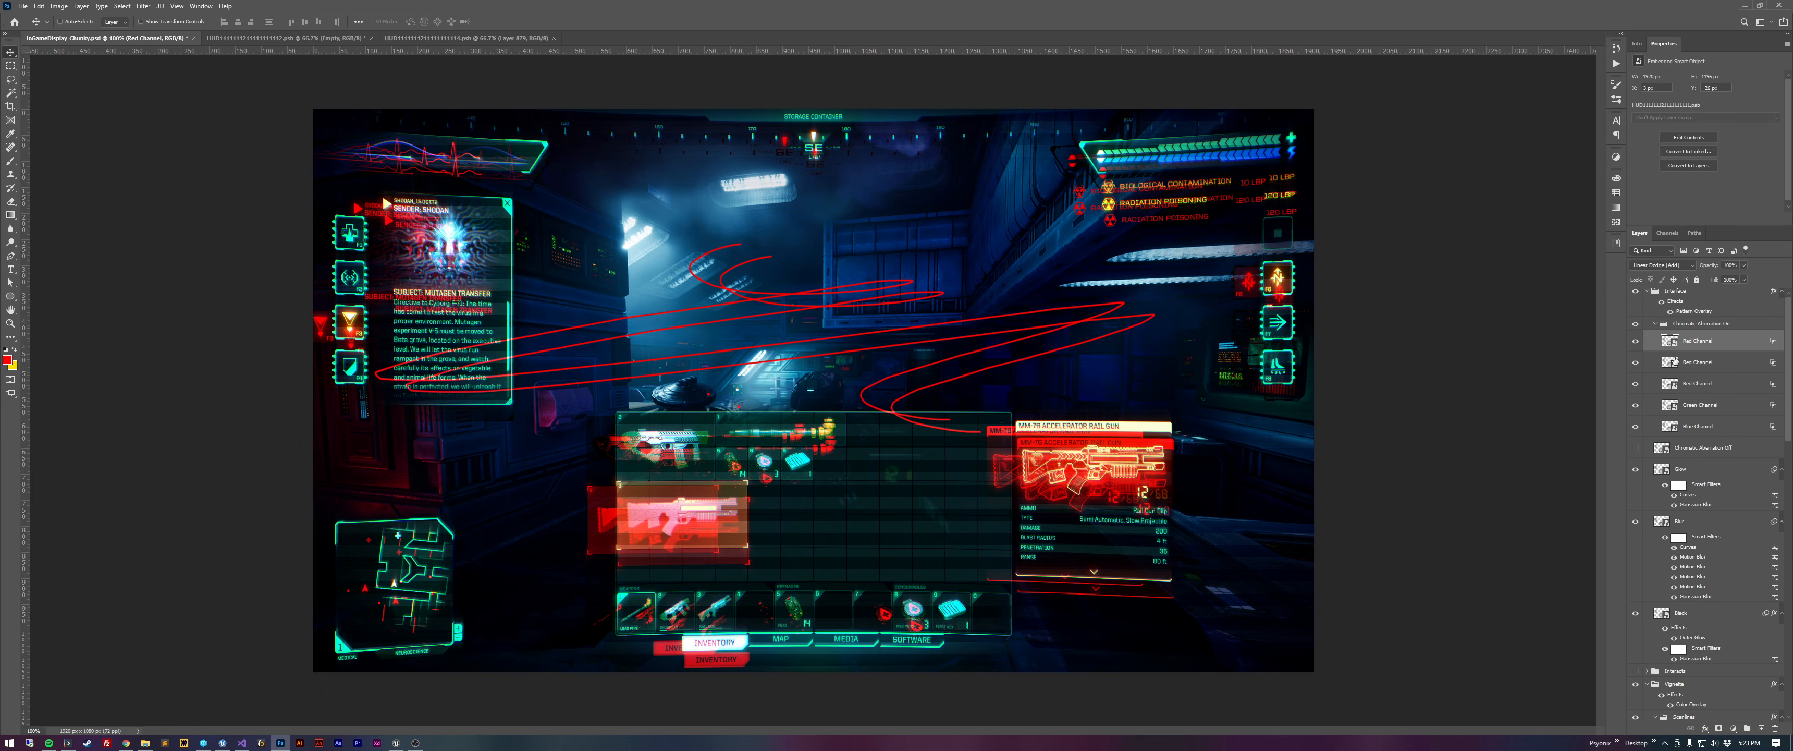
Delete both extra Red Channel copies and close the independent copy's source document.
left_click(1730, 370, "shift")
left_click_drag(1733, 370, 1775, 728)
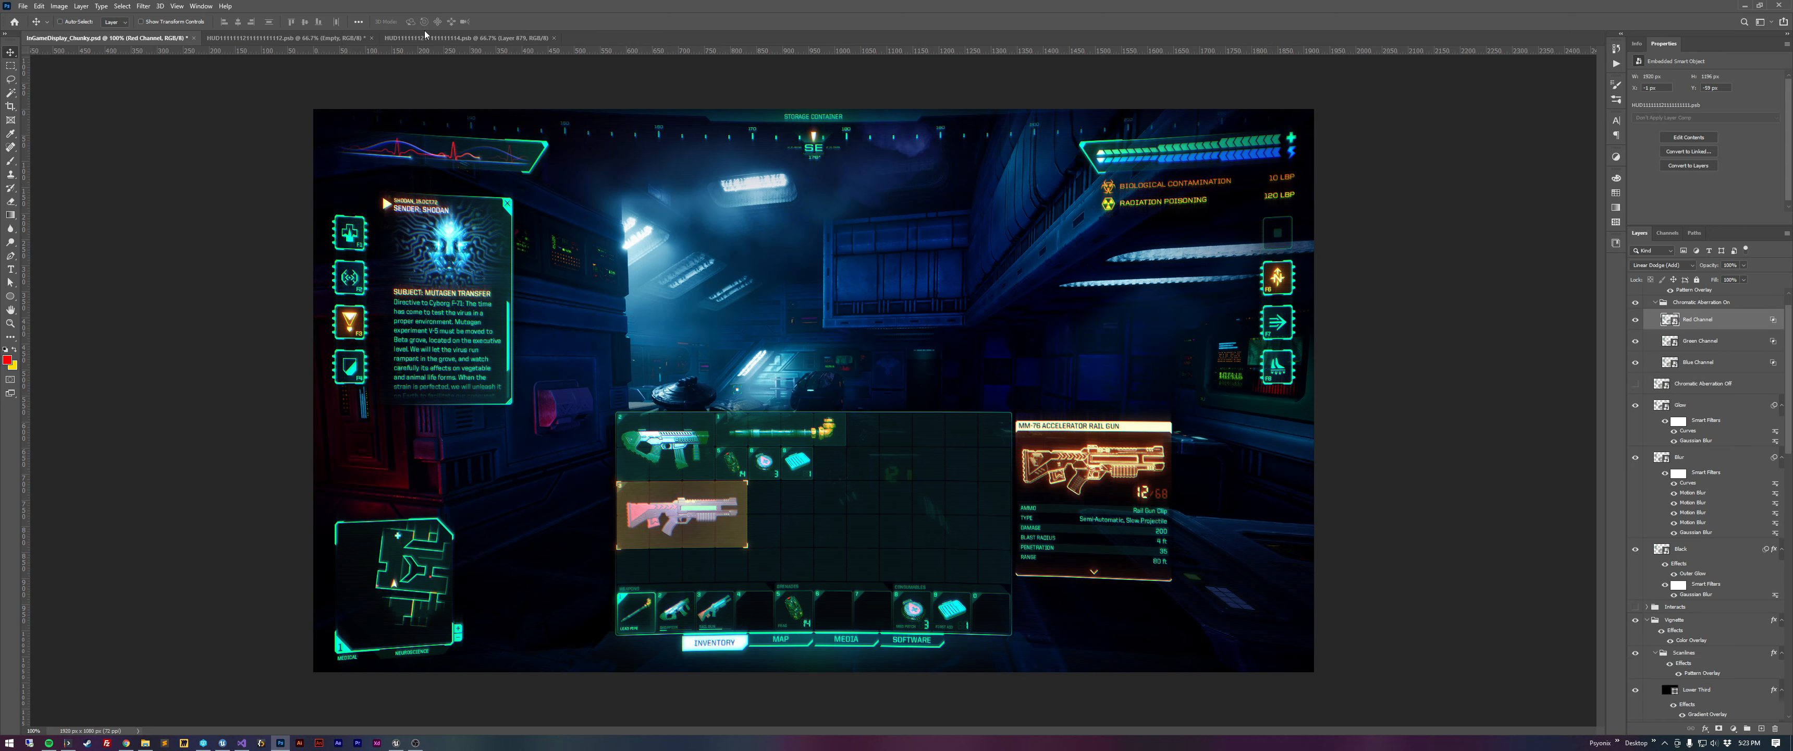
scroll(1698, 361, "up", 1)
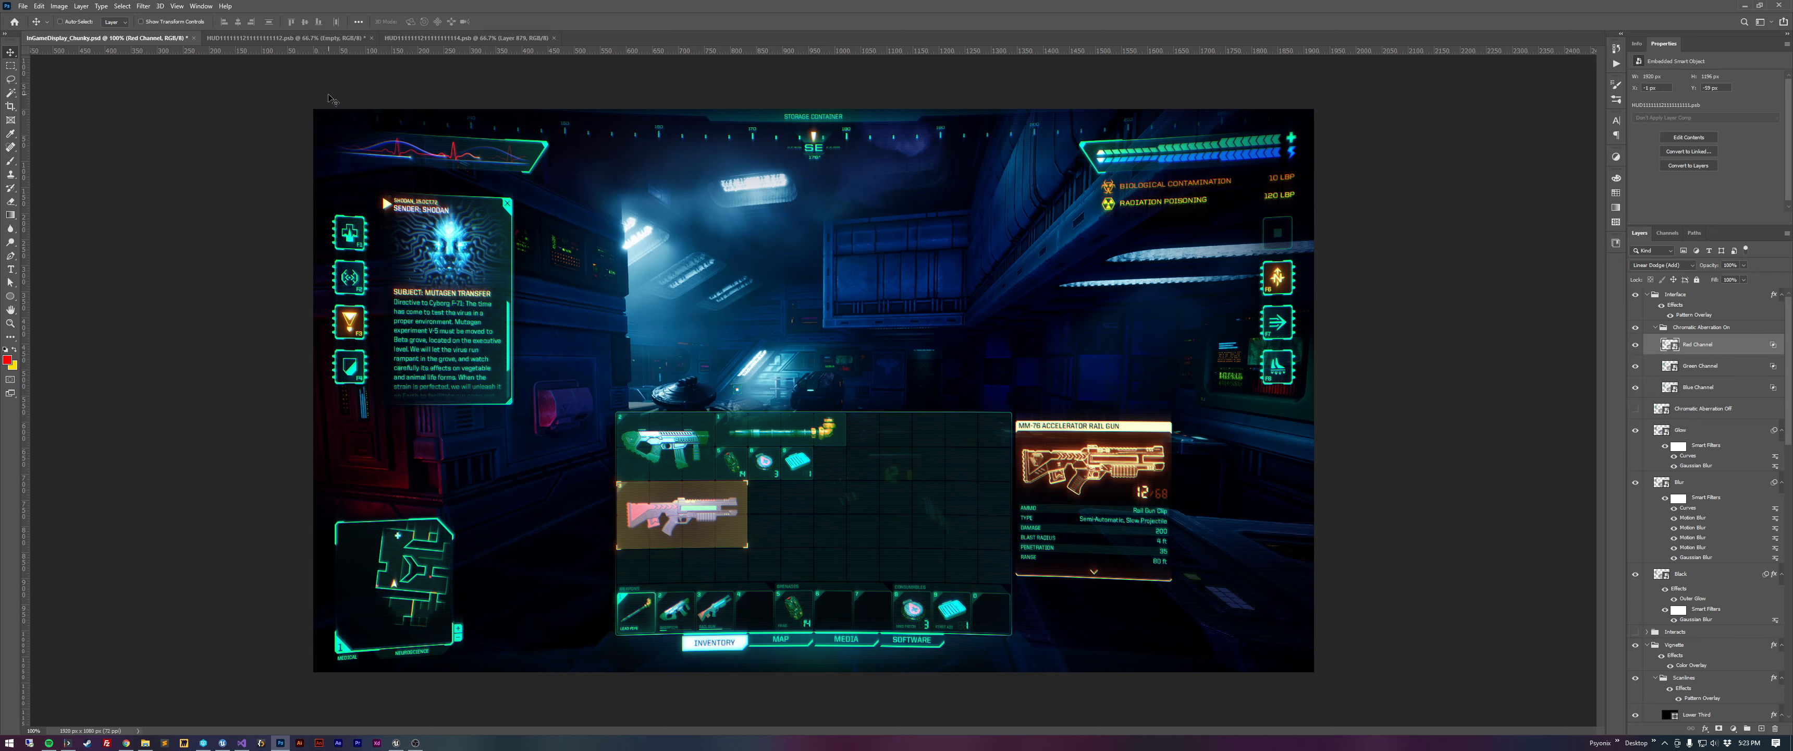
left_click(556, 39)
In the shared channel source document, hide the Inventory screen, preview the Map and Media screens, and show the Software screen.
left_click(286, 38)
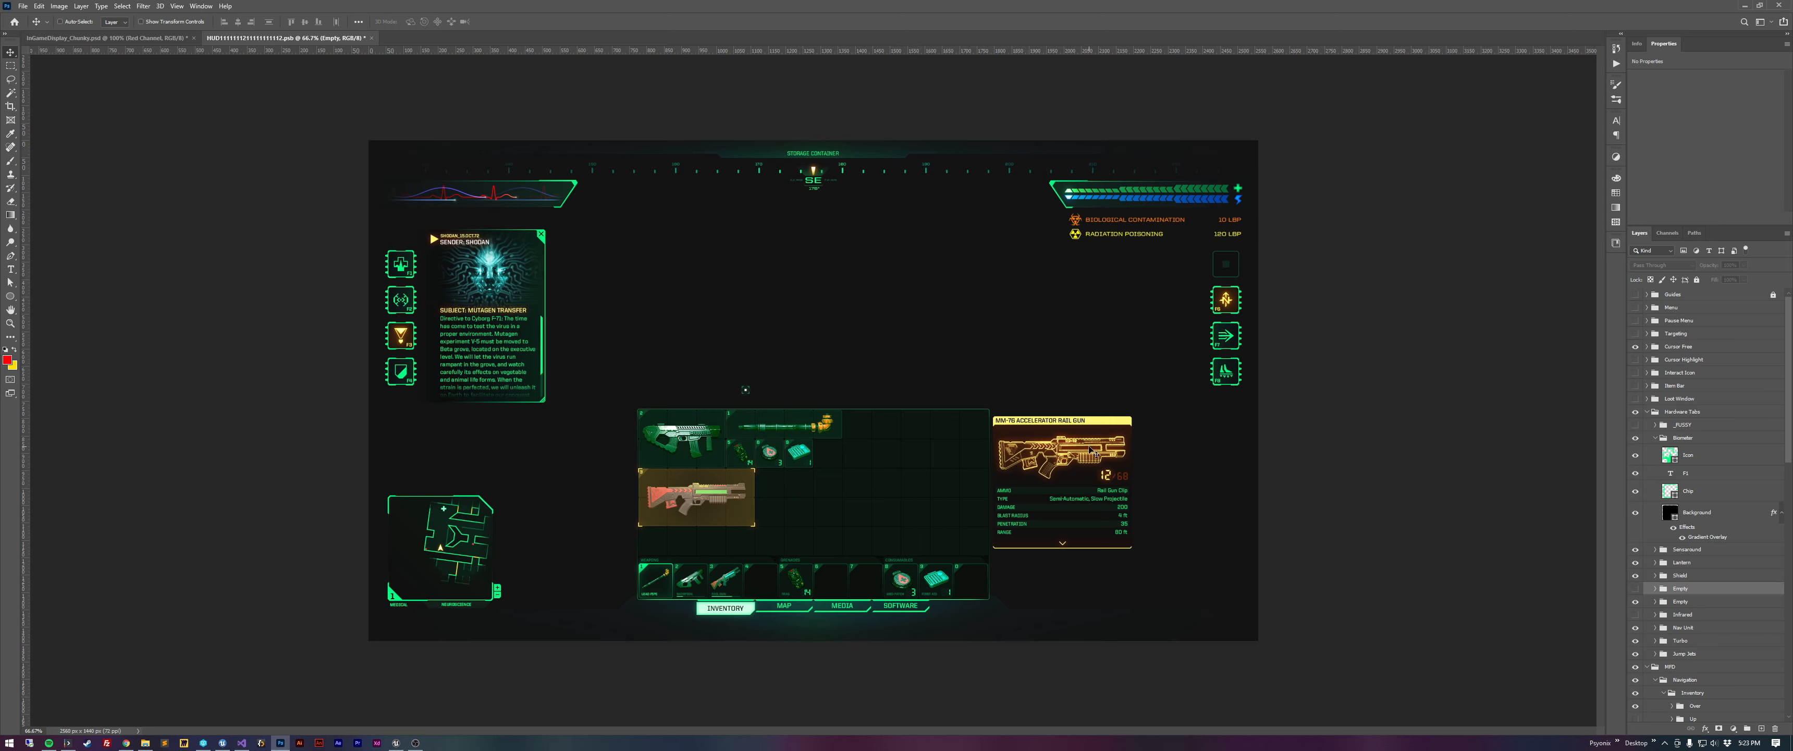
left_click(1648, 413)
left_click(1647, 425)
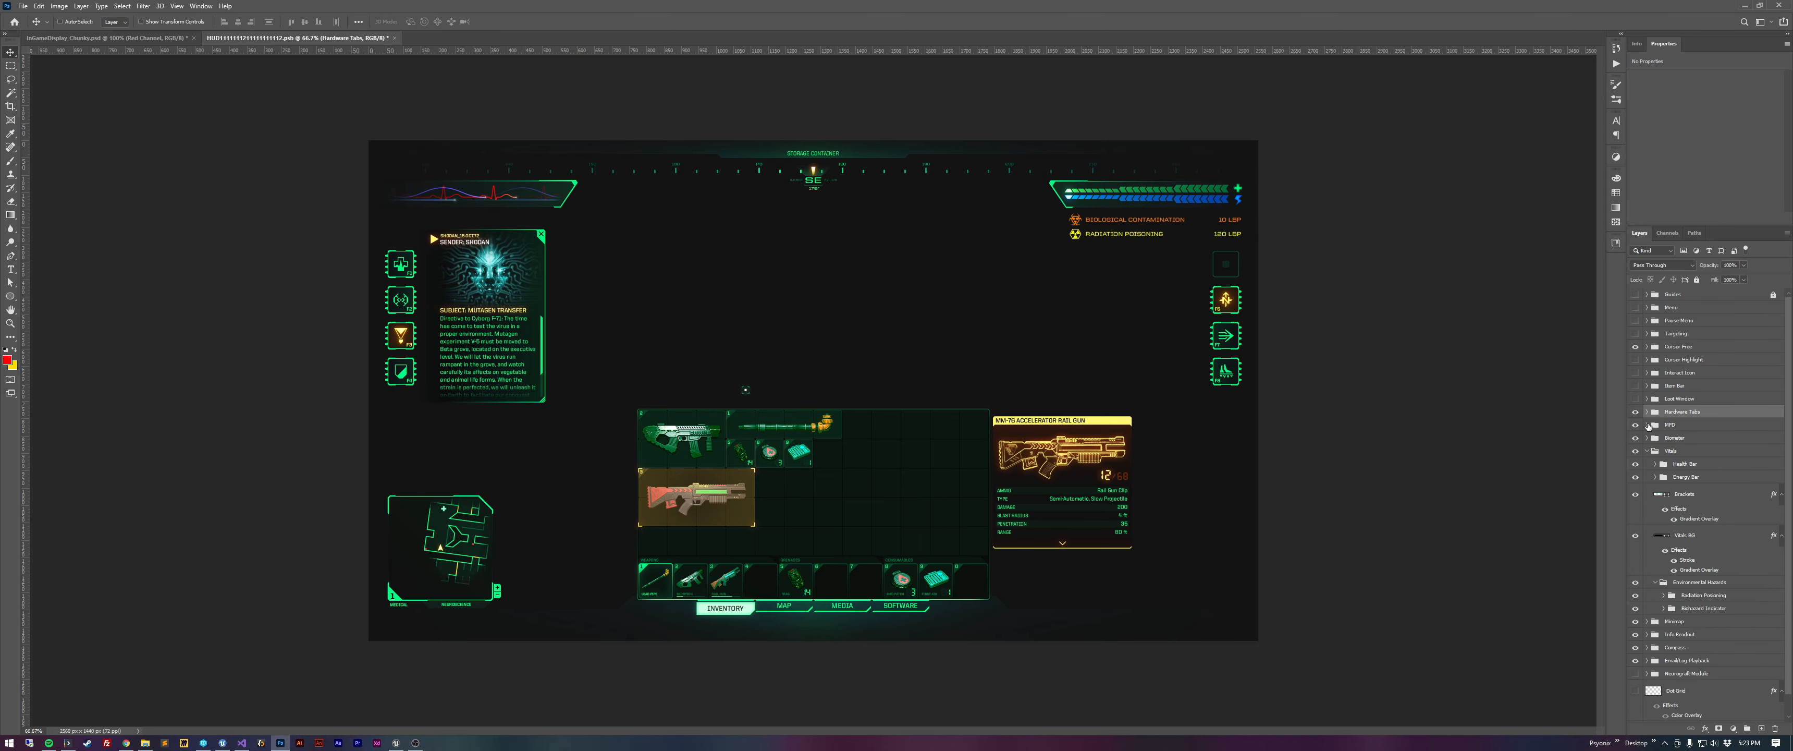
left_click(1647, 425)
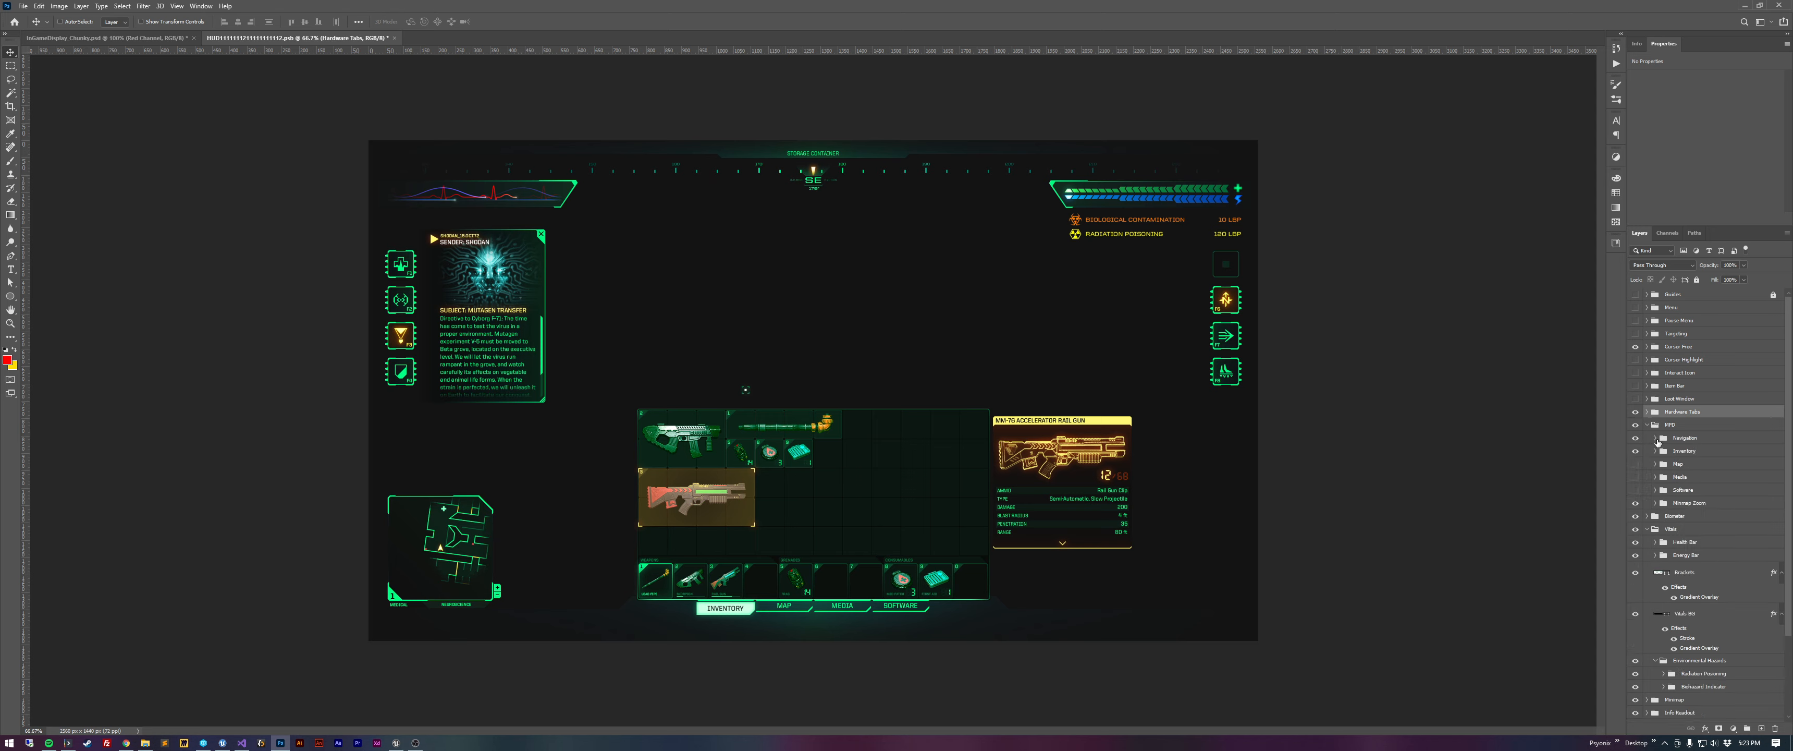
left_click(1635, 452)
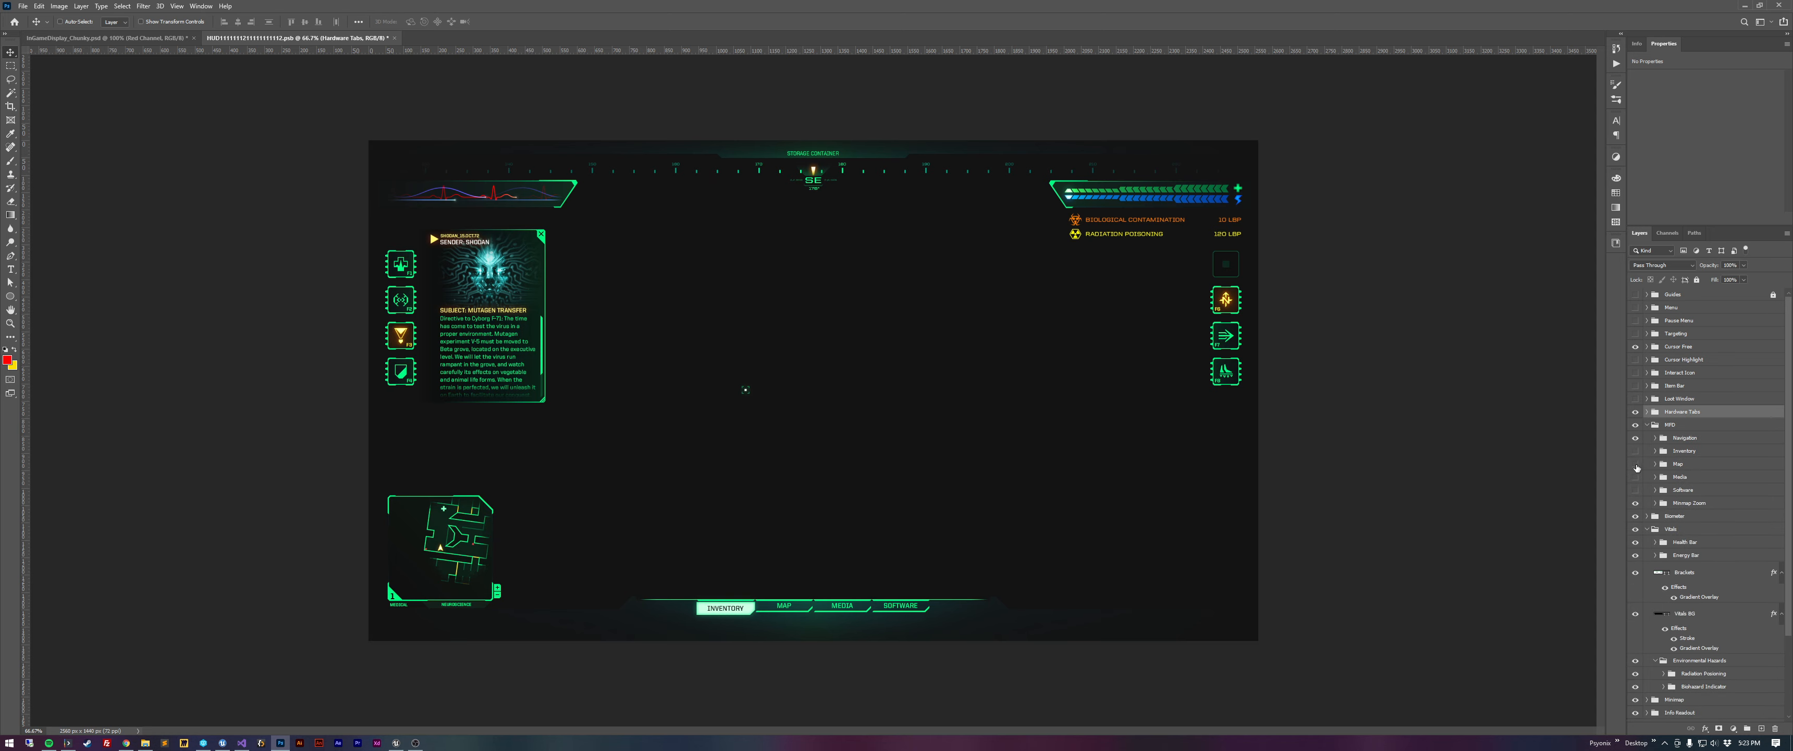
left_click(1635, 464)
left_click(1635, 464)
left_click(1636, 477)
left_click(1636, 477)
left_click(1636, 489)
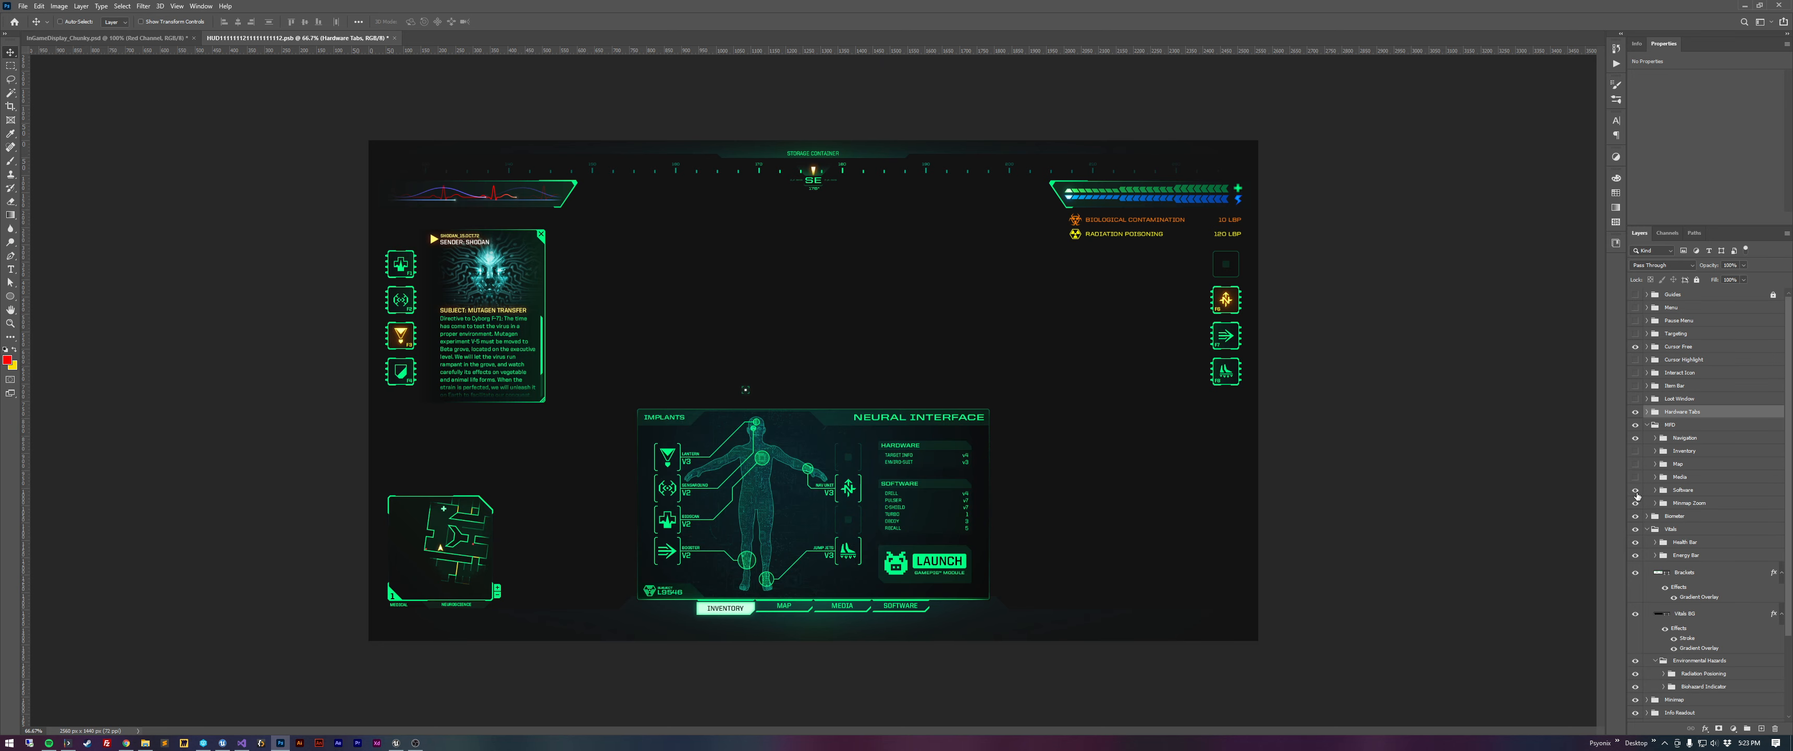
key("ctrl")
In the Navigation group, switch the Inventory button to its Up state and the Software button to its Over state.
left_click(1657, 437)
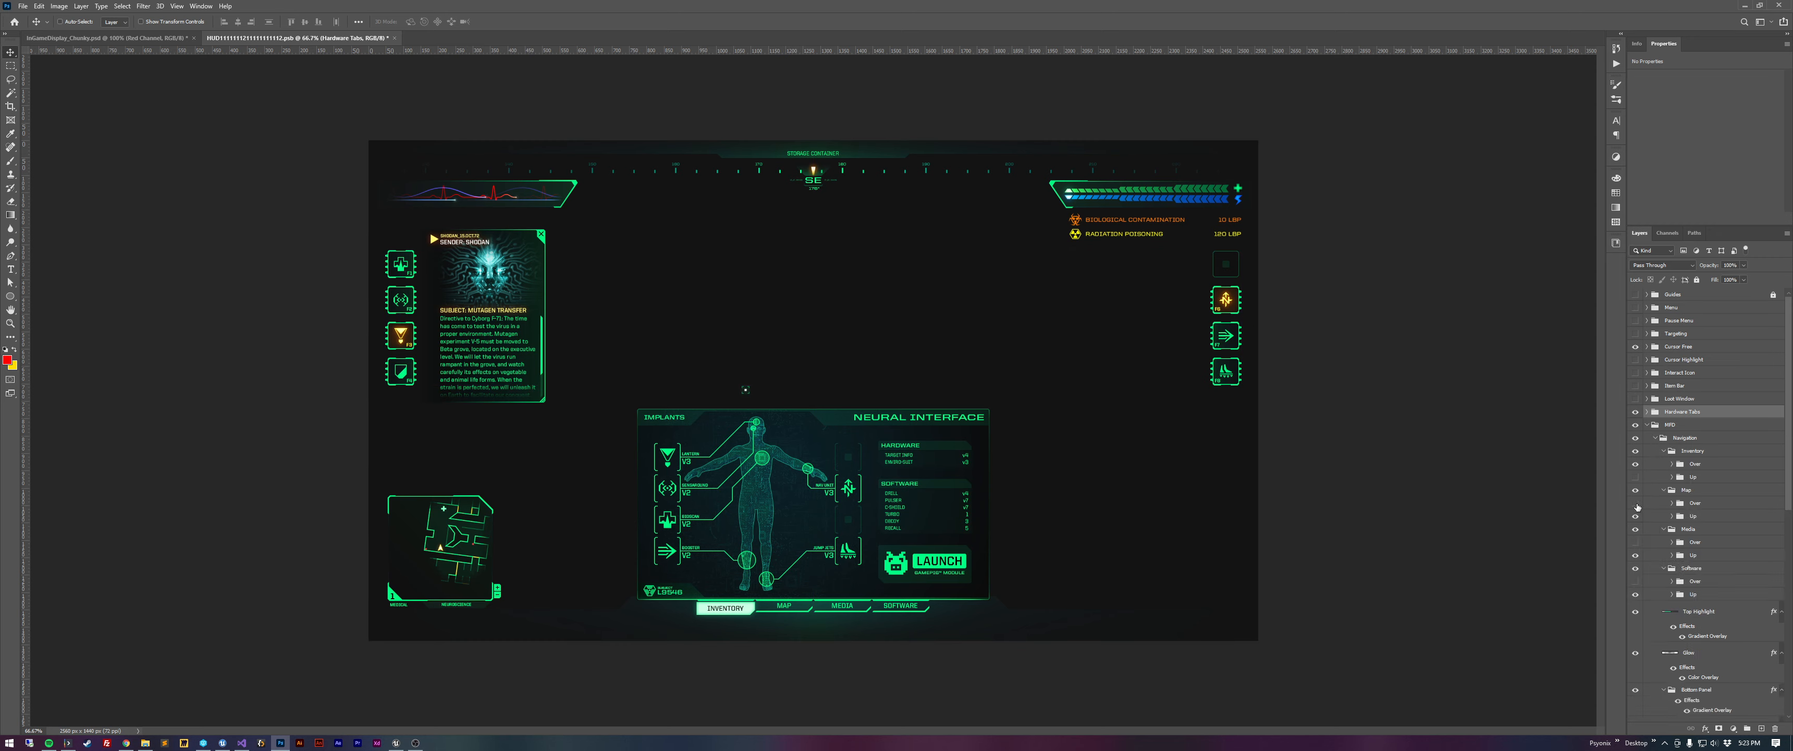
left_click(1635, 464)
left_click(1635, 477)
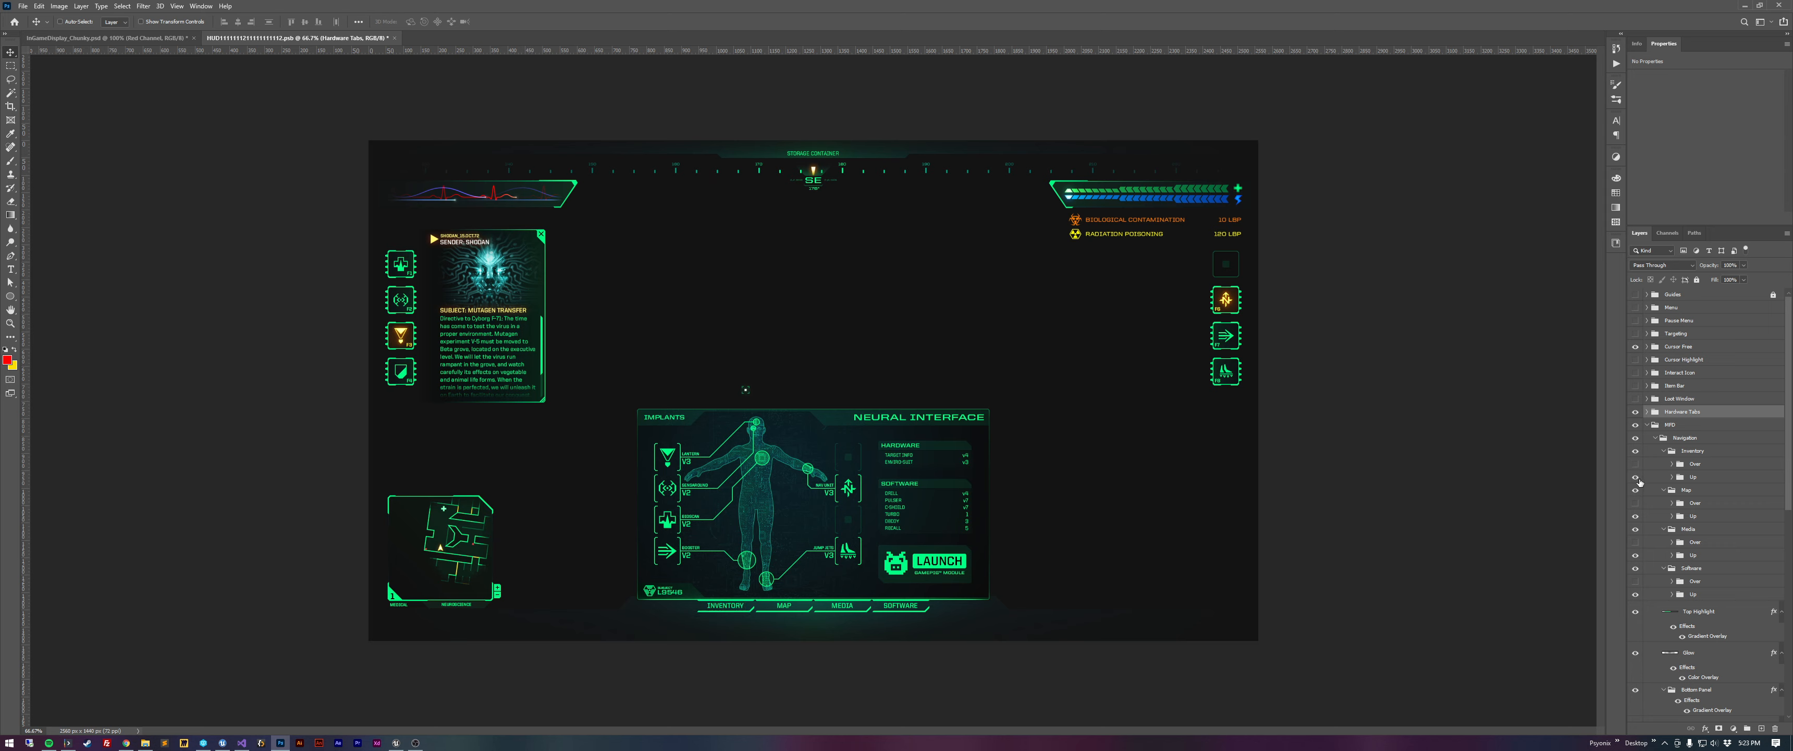
left_click(1635, 593)
left_click(1635, 581)
key("ctrl")
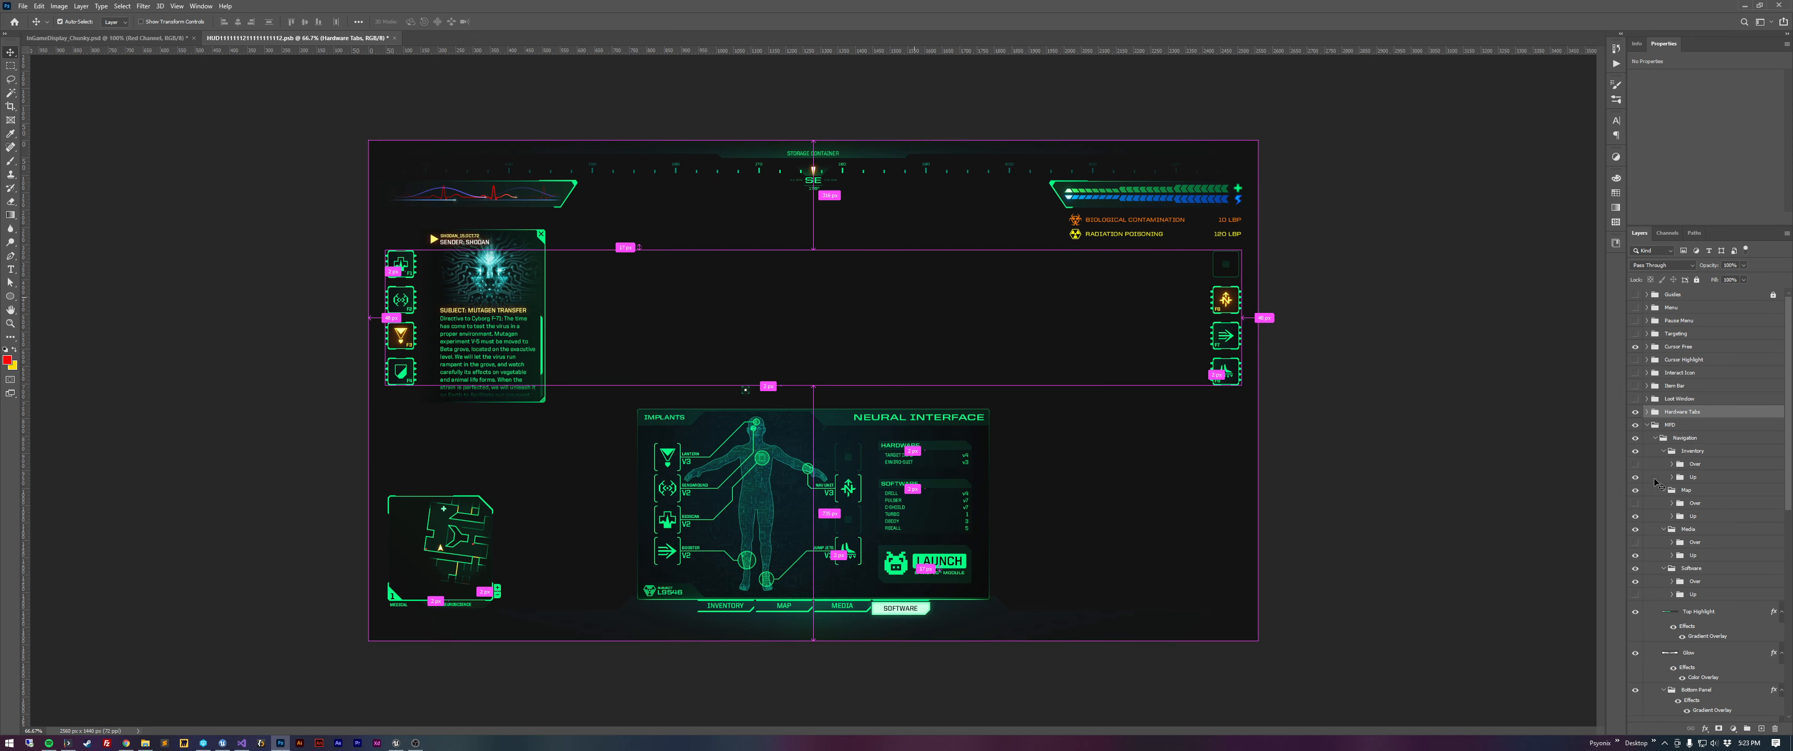
Hide the Background layer, save the shared source document, and return to the main document.
scroll(1726, 557, "down", 8)
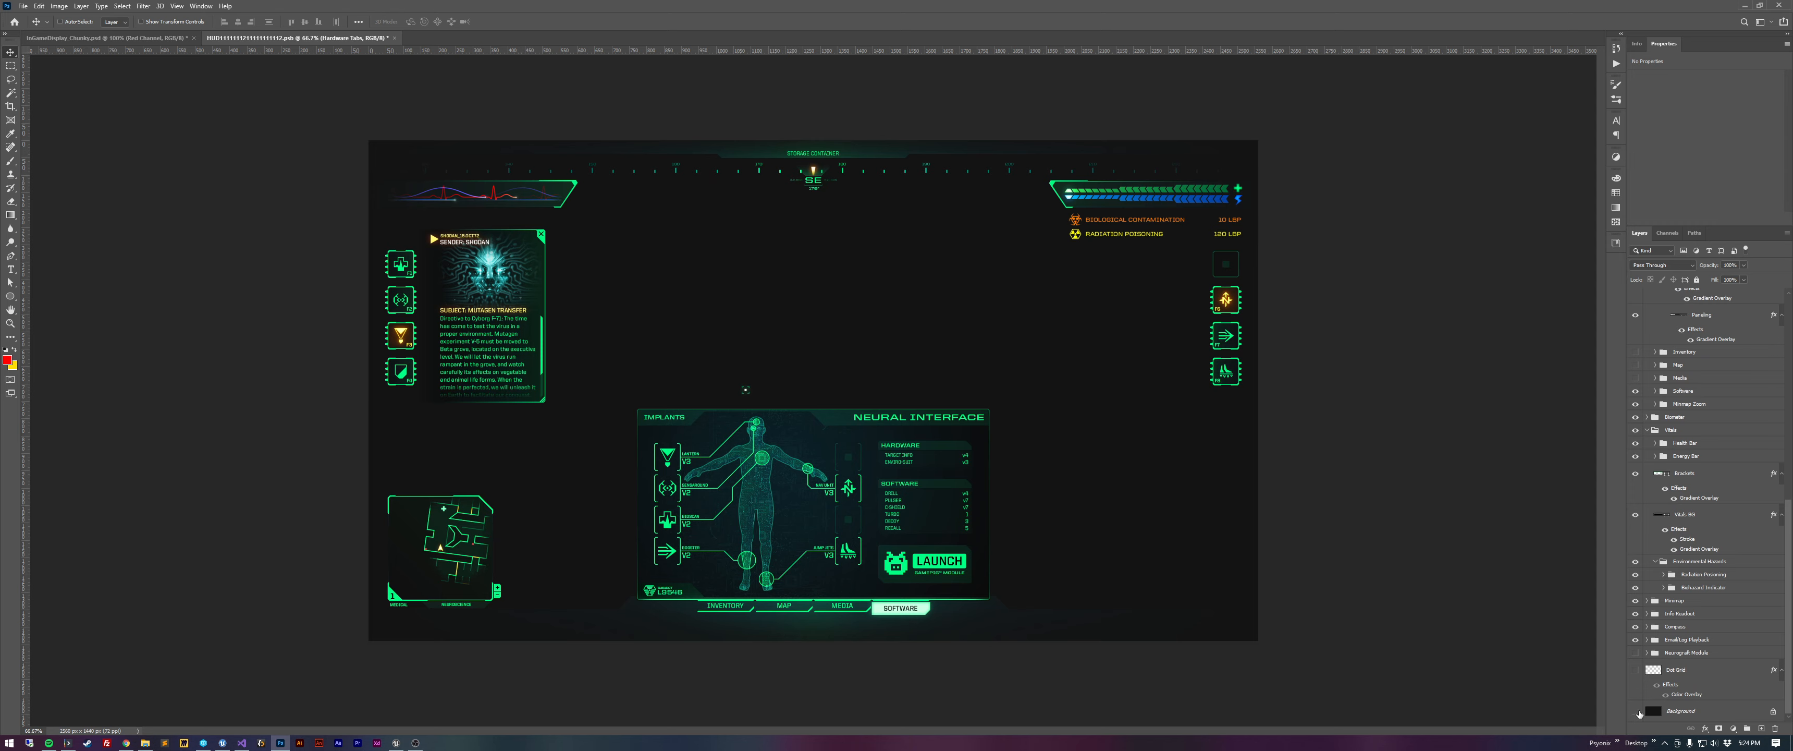
left_click(1636, 711)
key("ctrl+s")
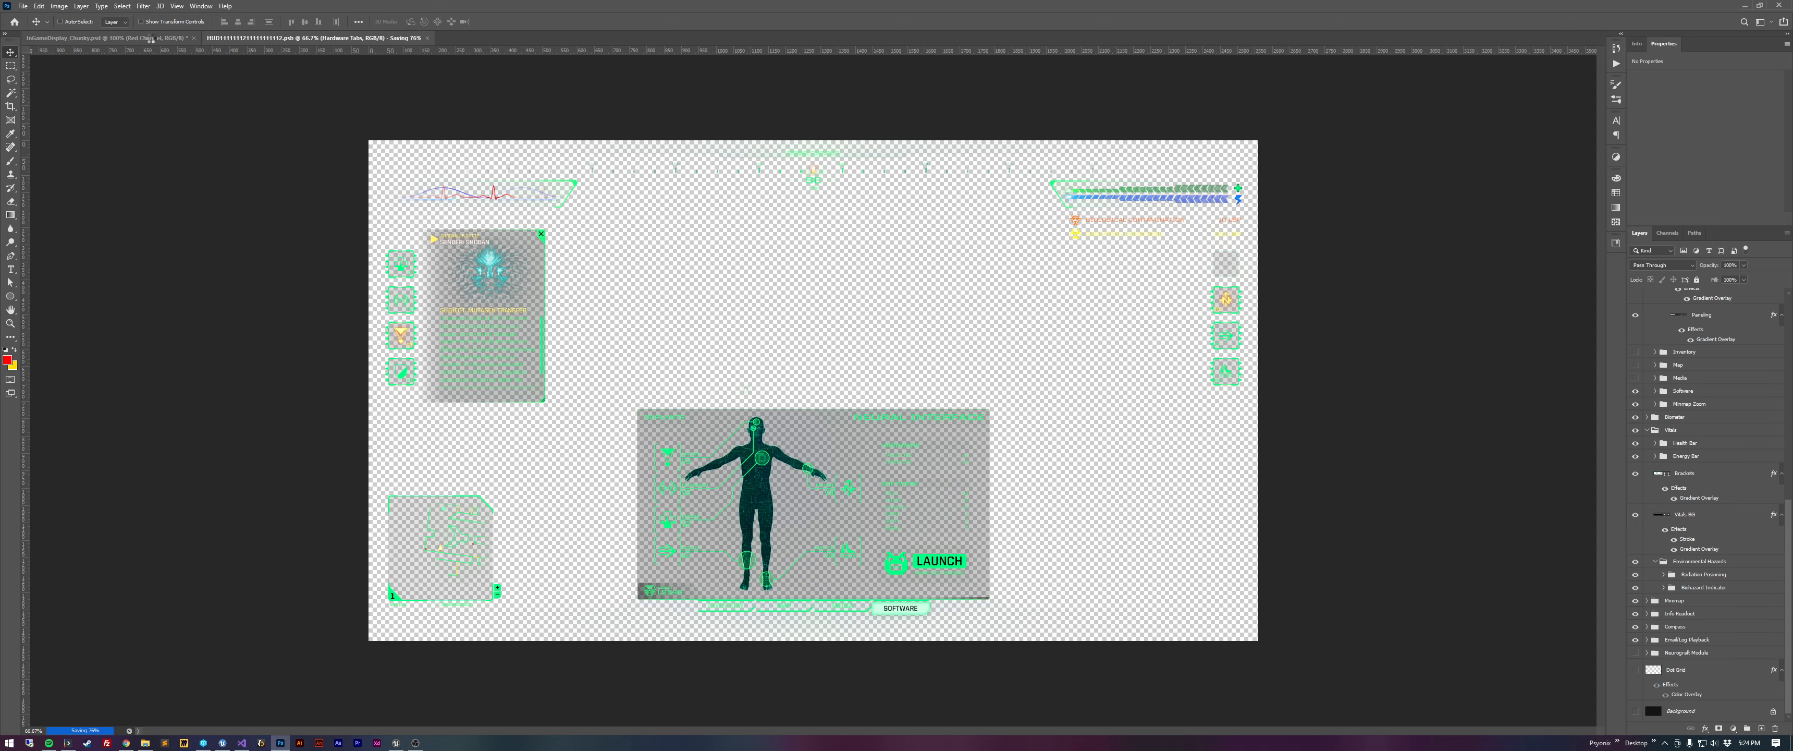
left_click(150, 38)
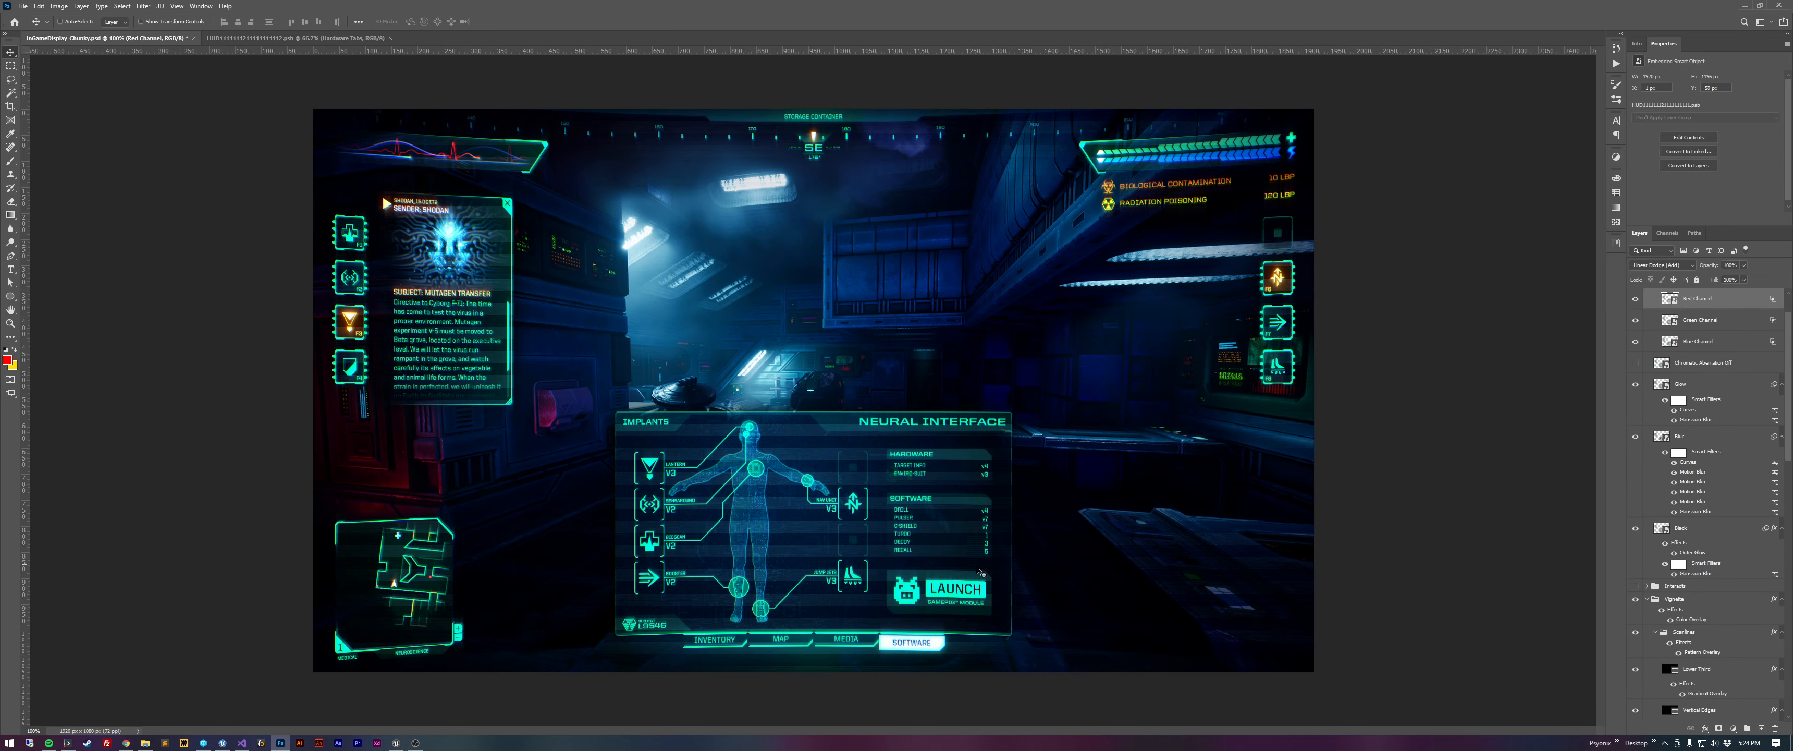
Try to move the Red Channel smart object away from the other channels, and undo the move.
scroll(1688, 306, "up", 2)
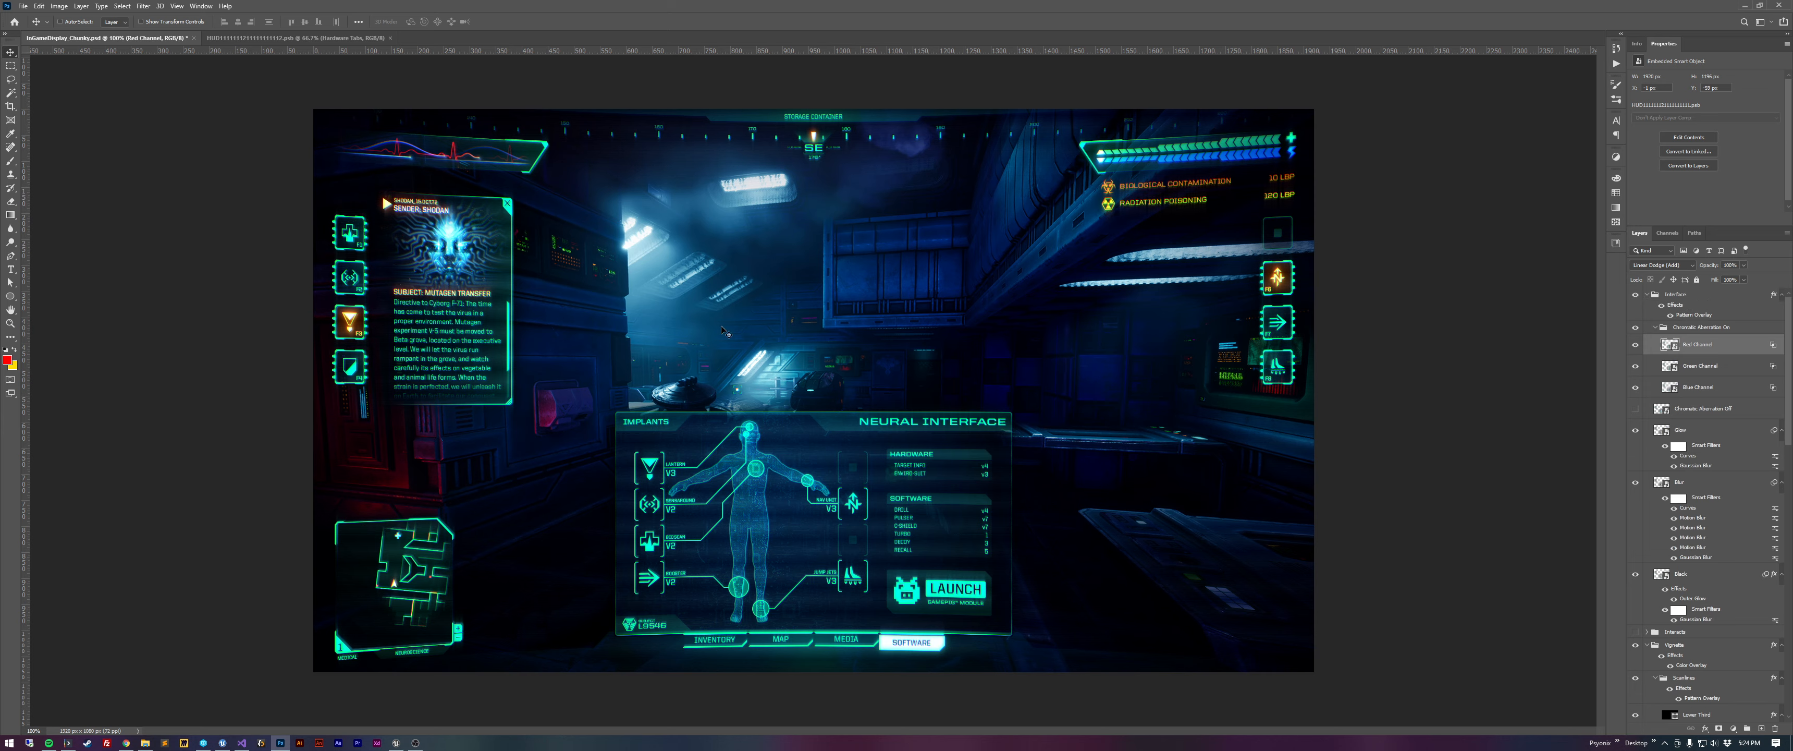
left_click_drag(720, 327, 755, 450)
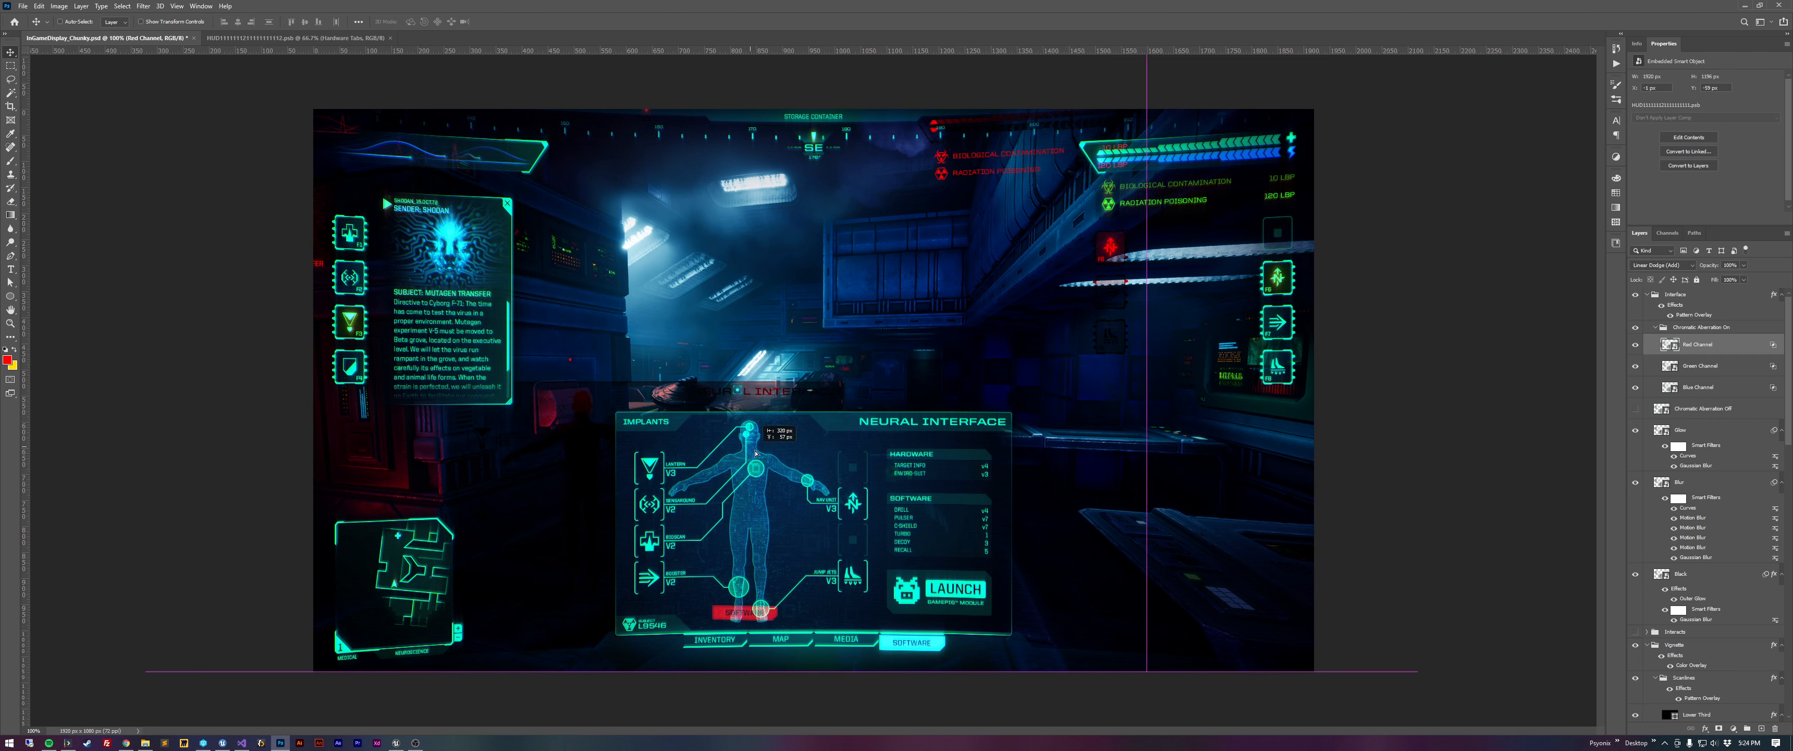
key("ctrl+z")
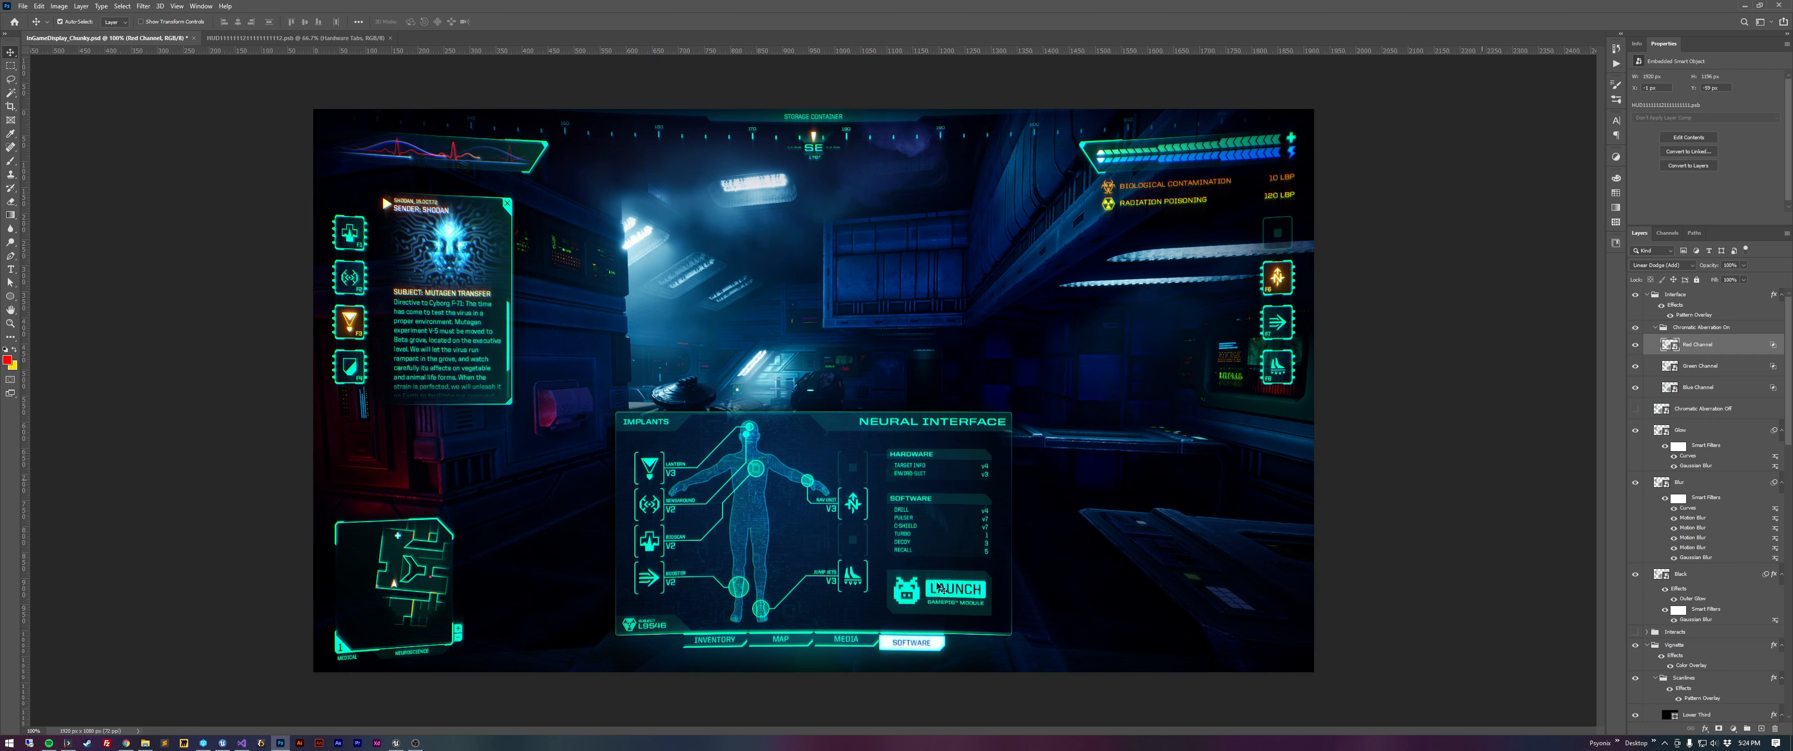
Review the shared source document, and select the Red, Green and Blue Channel layers in turn in the main document.
left_click(299, 38)
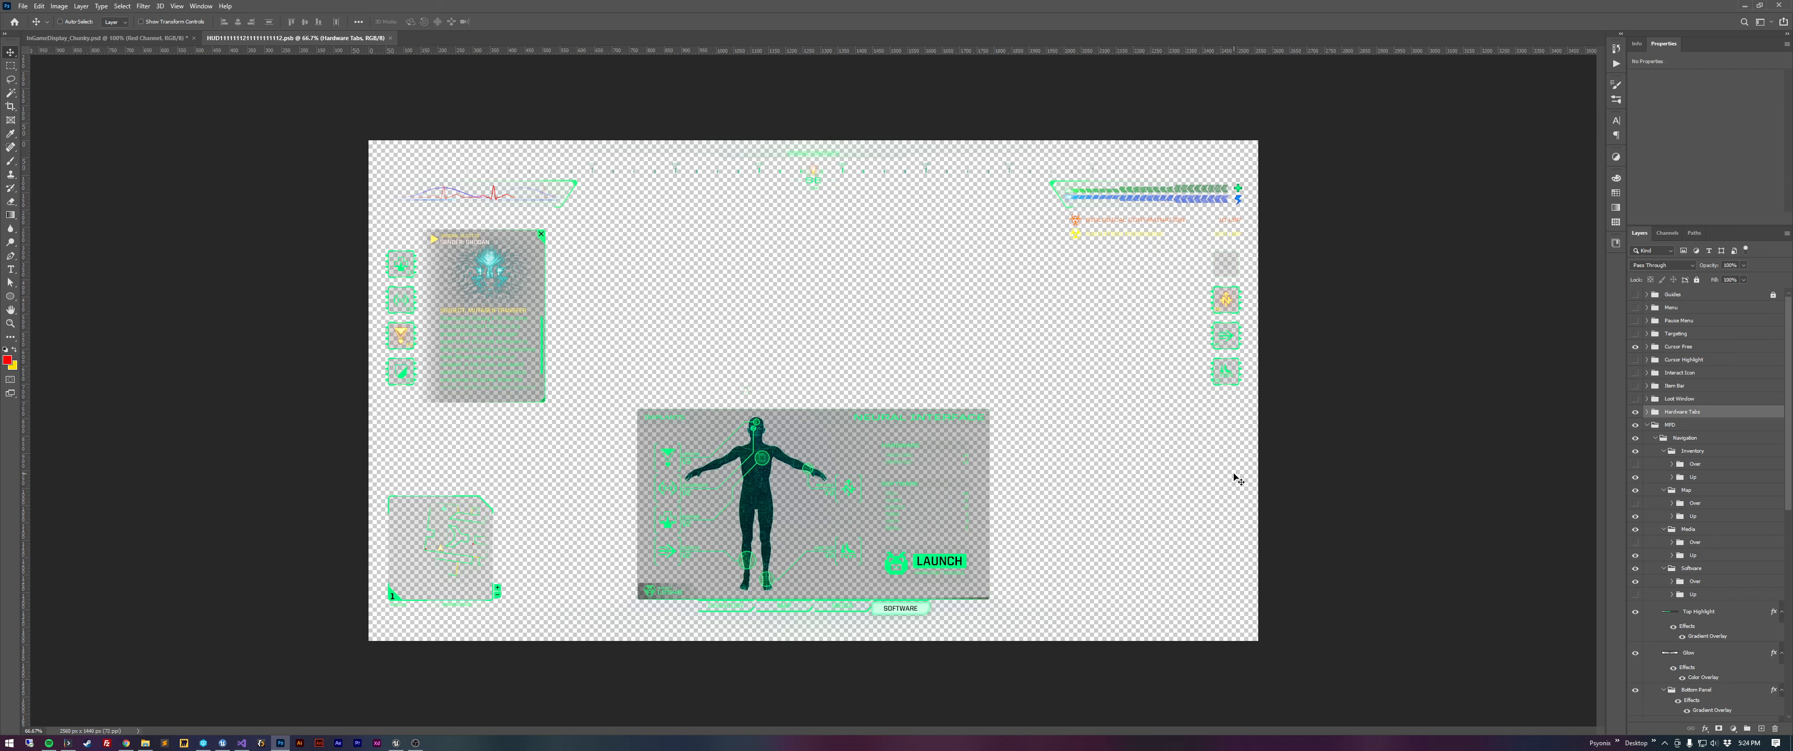
left_click(139, 38)
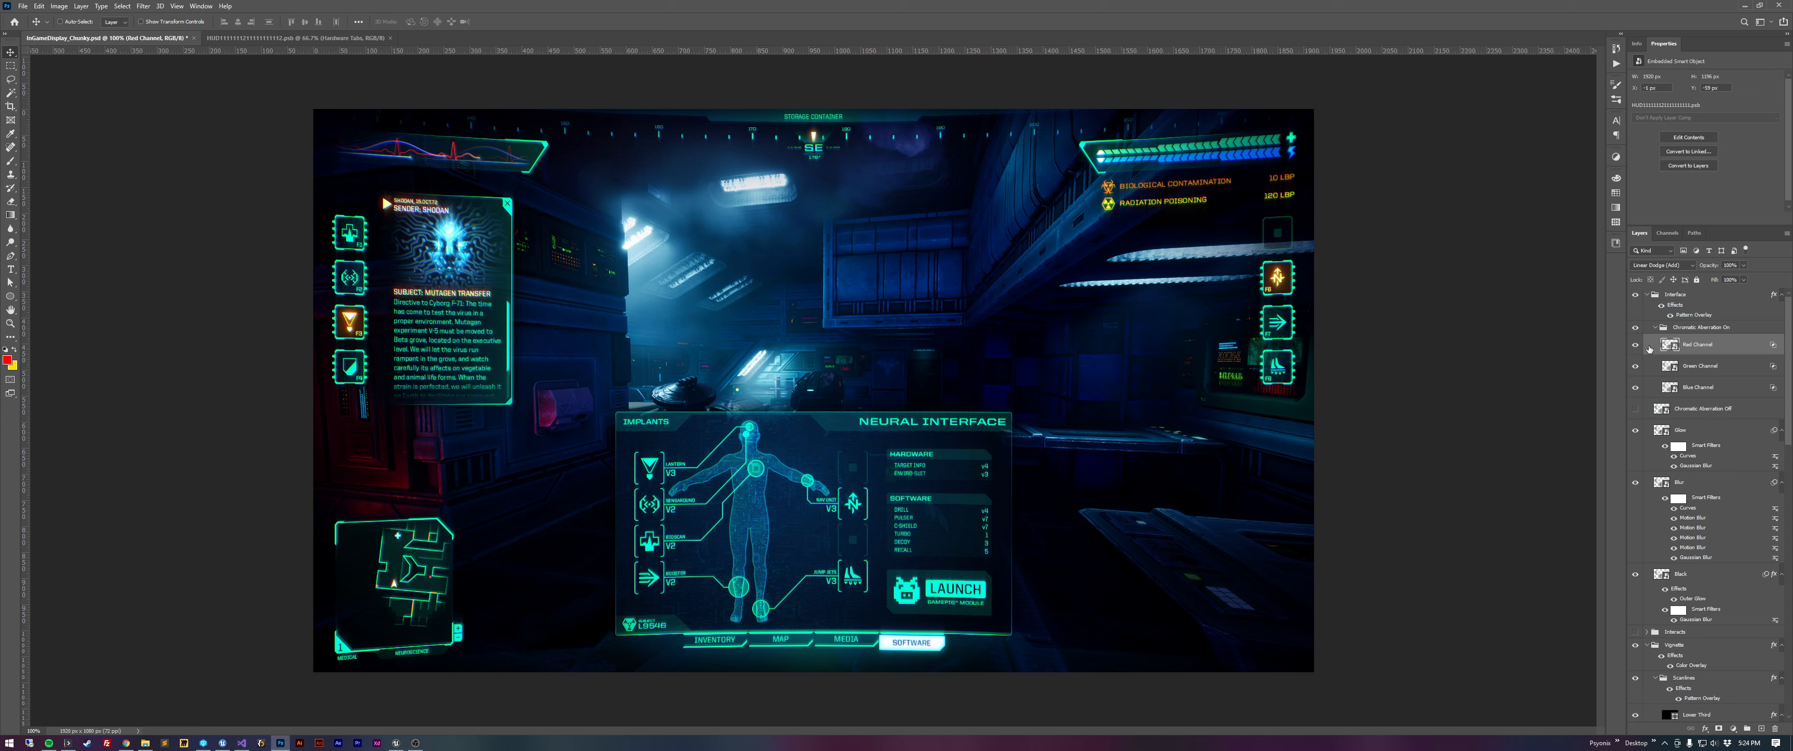
left_click(1726, 365)
left_click(1730, 348)
left_click(1733, 365)
left_click(1738, 390)
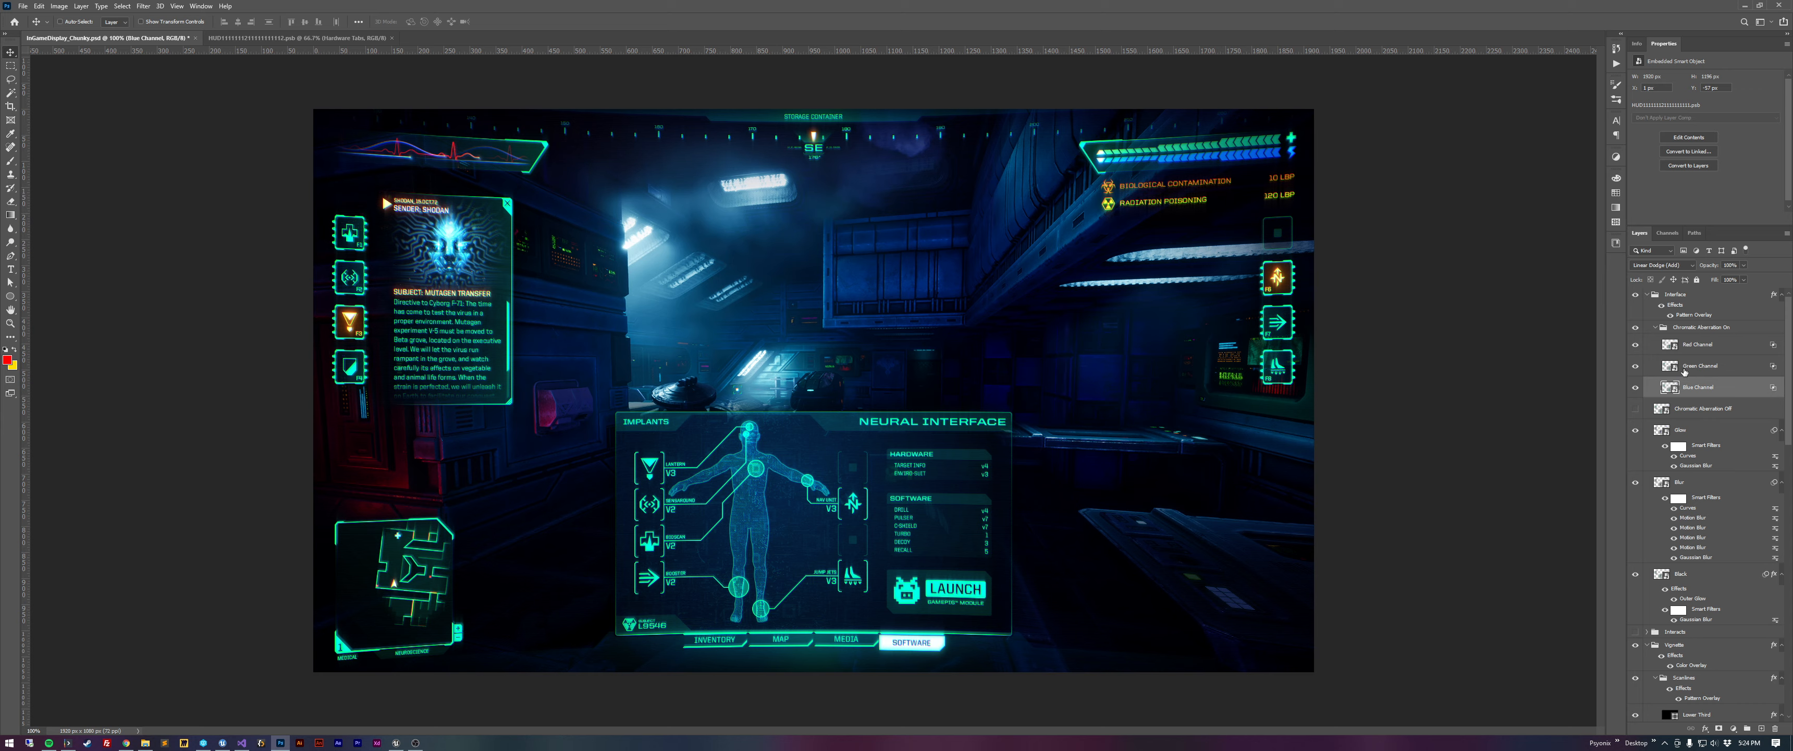
left_click(1740, 349)
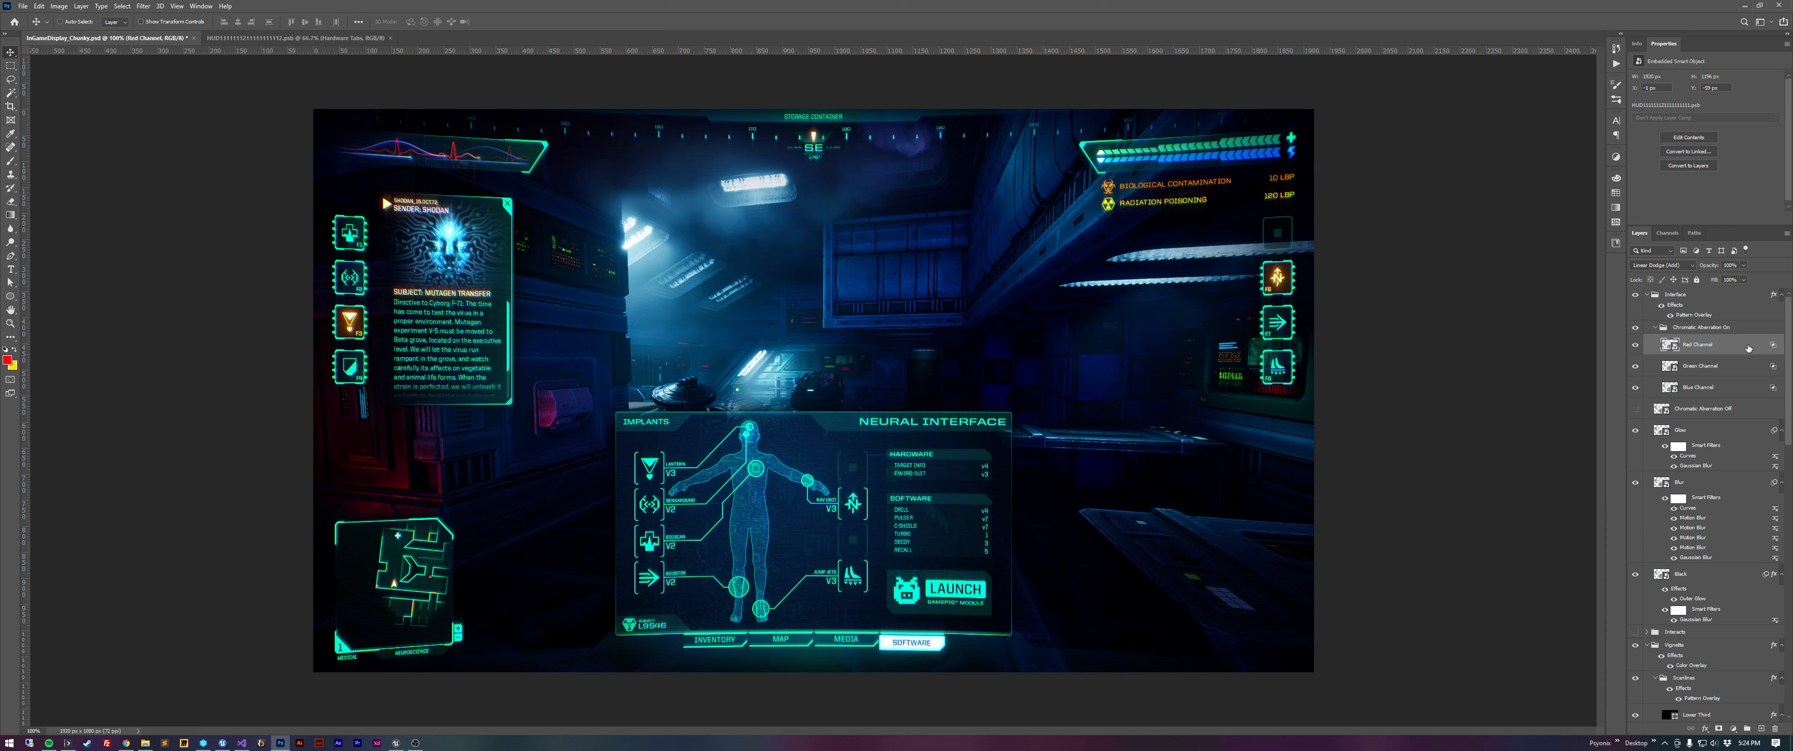
Inspect the Red Channel layer's blending options, temporarily enabling its G and B channels, and discard the changes.
double_click(1737, 351)
left_click_drag(1319, 318, 1271, 354)
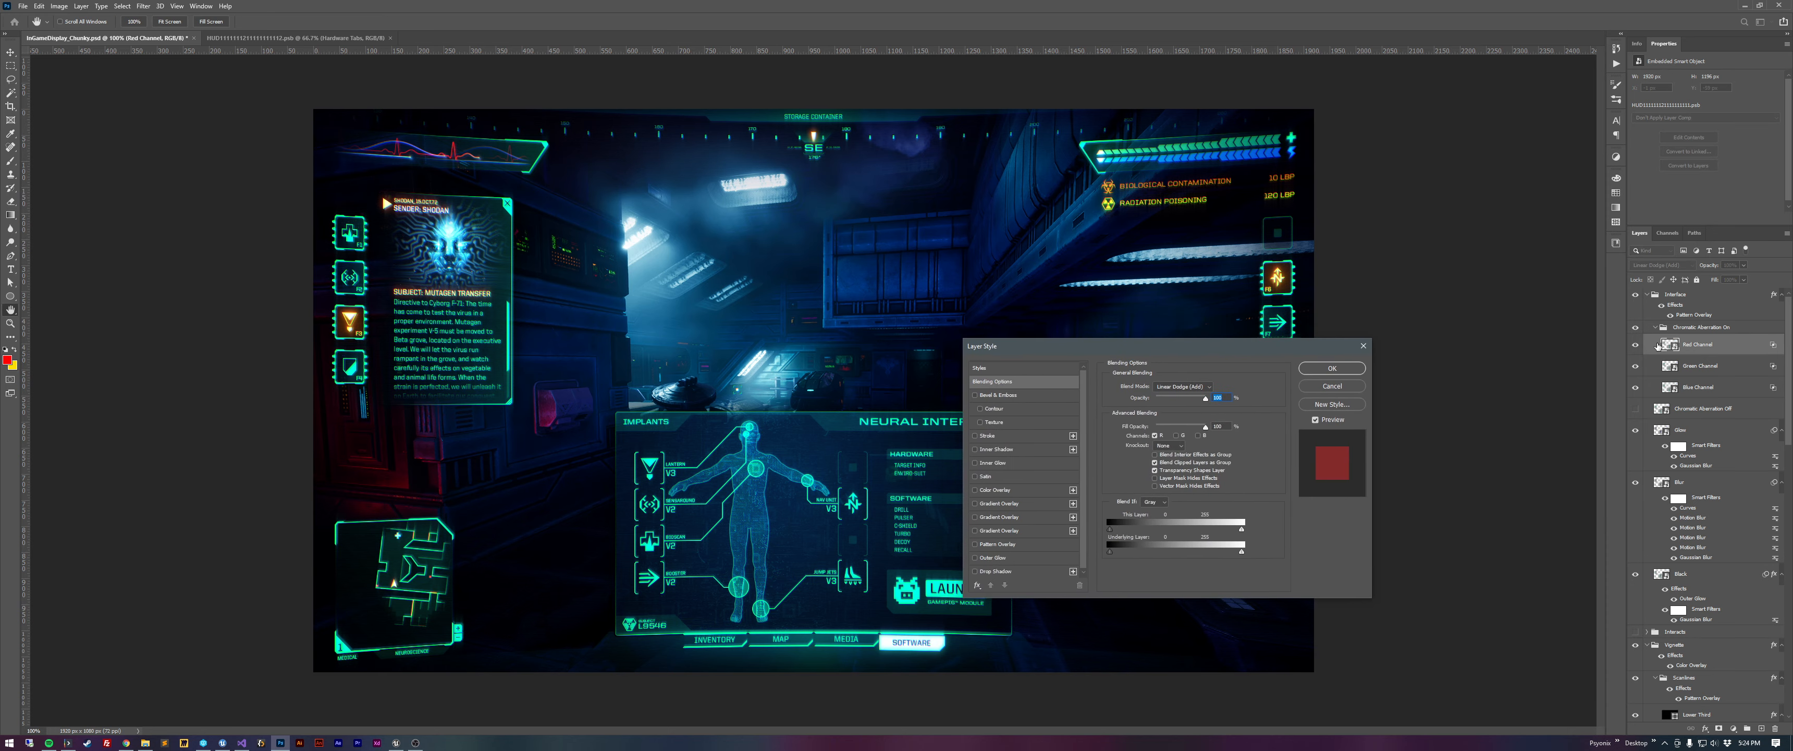
left_click_drag(1086, 343, 932, 283)
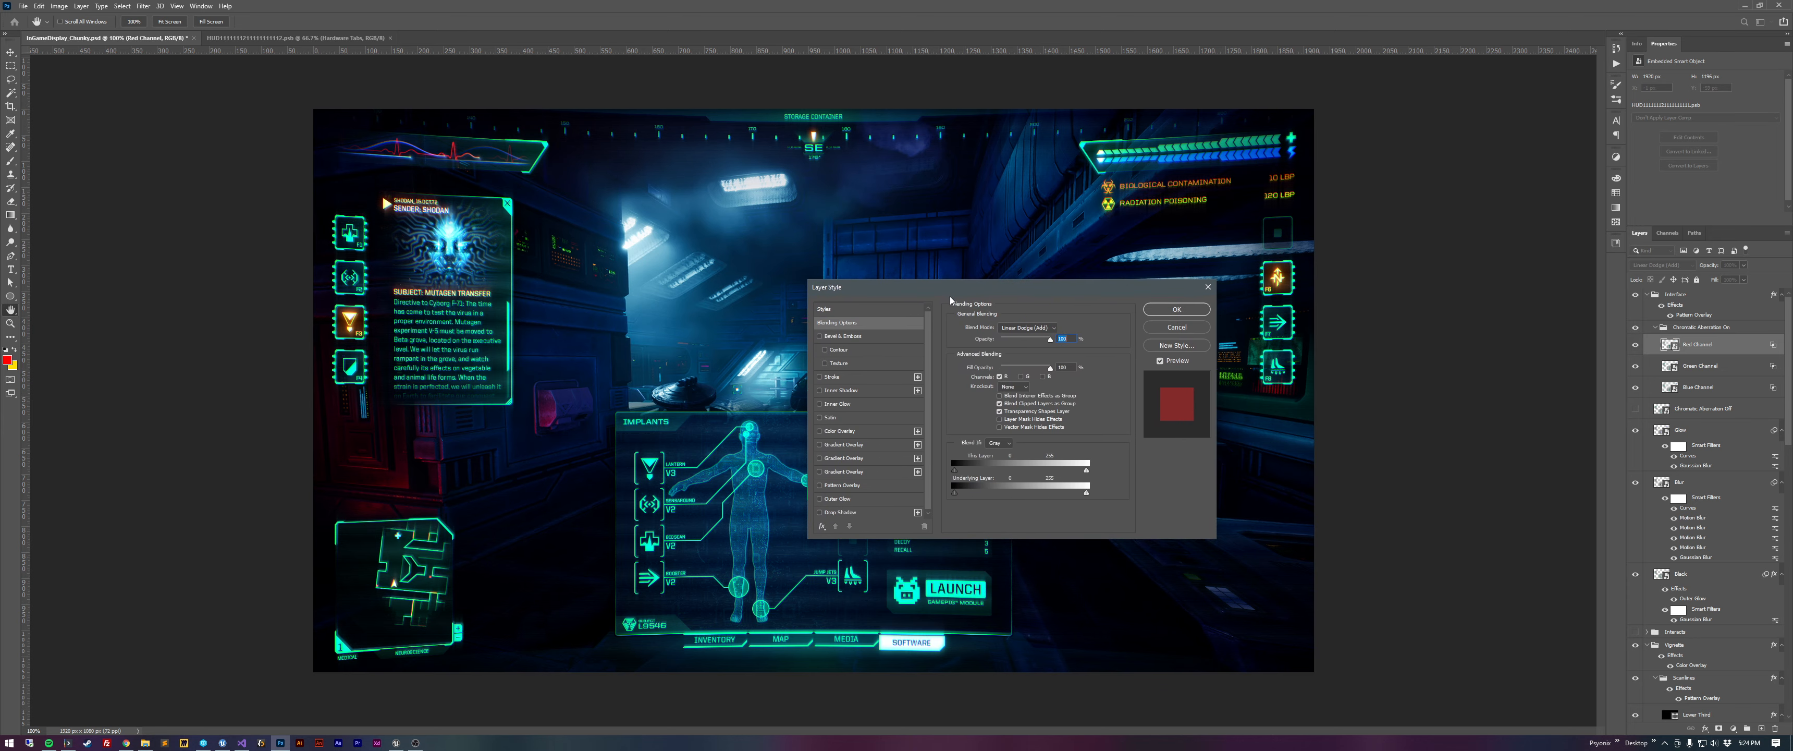
left_click(1020, 377)
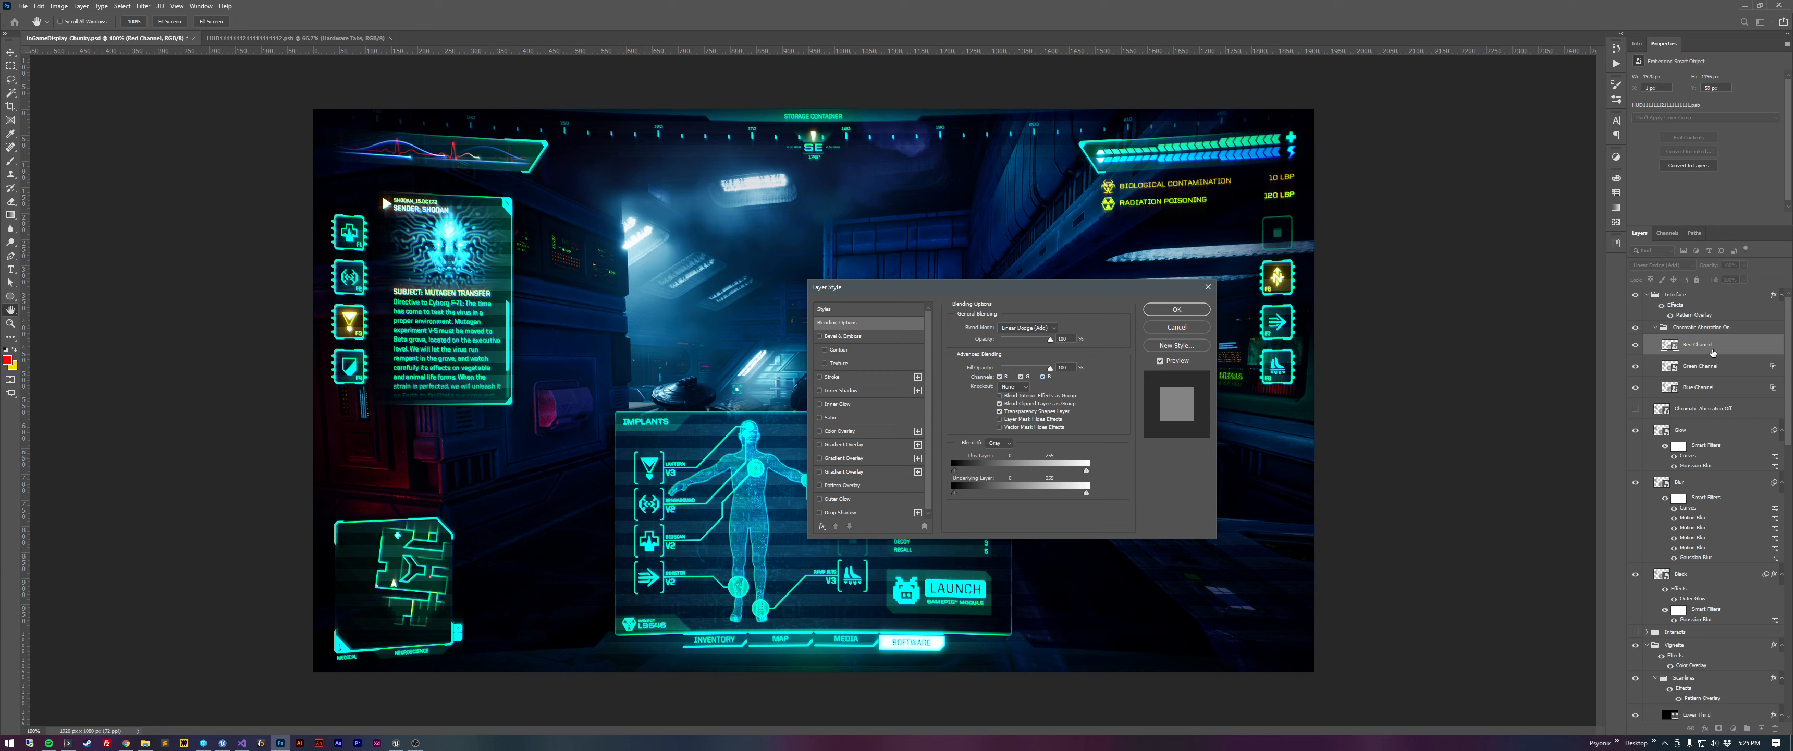
left_click(1043, 377)
left_click(1020, 377)
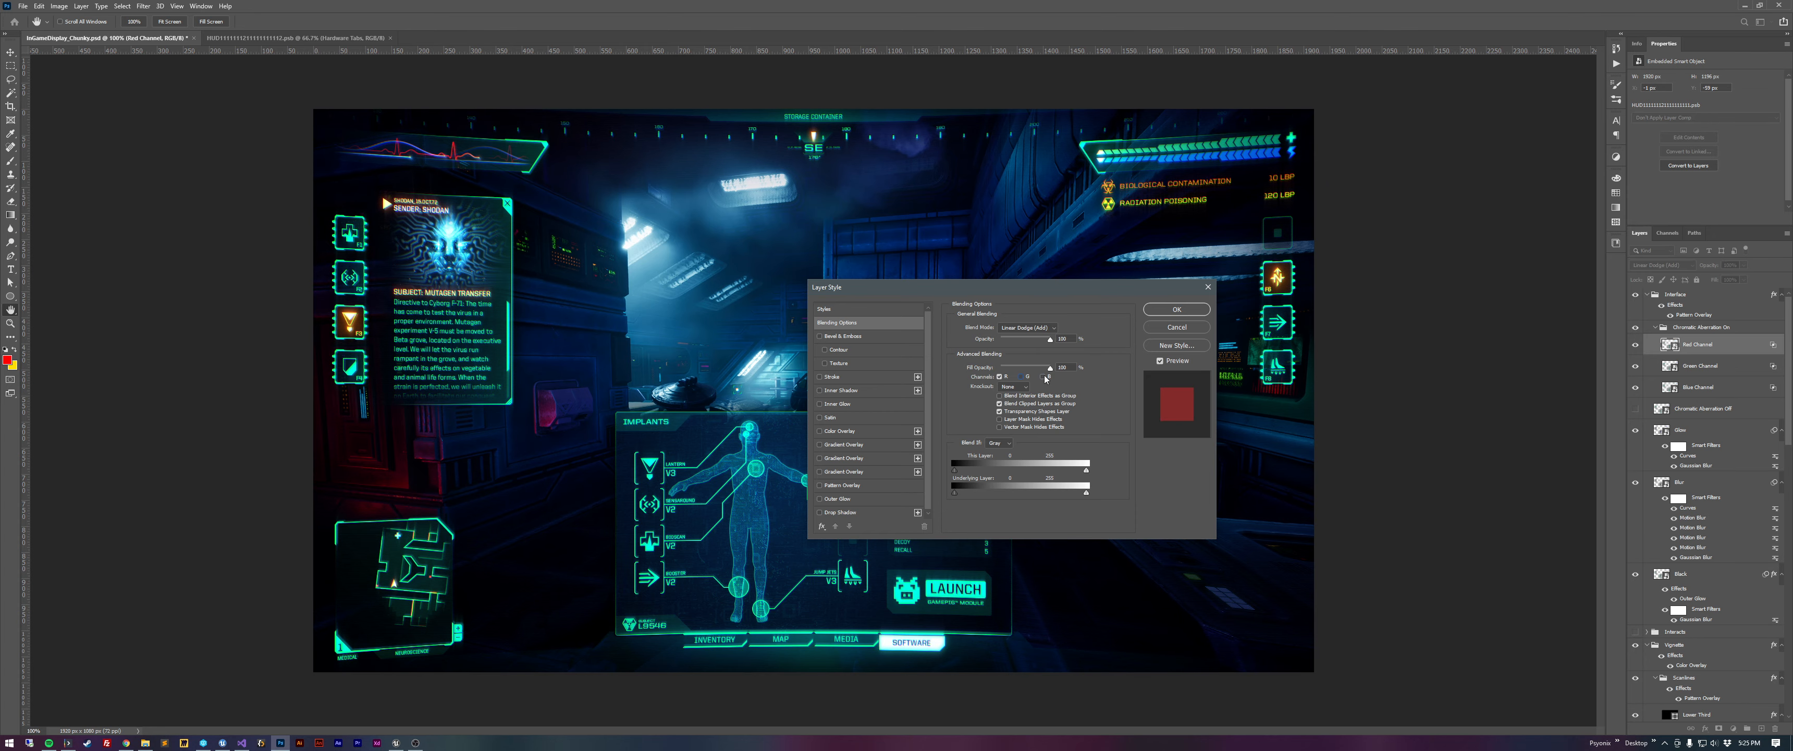
left_click(1176, 329)
Review the channel settings in the Green Channel and Blue Channel layers' blending options without changing them.
double_click(1734, 369)
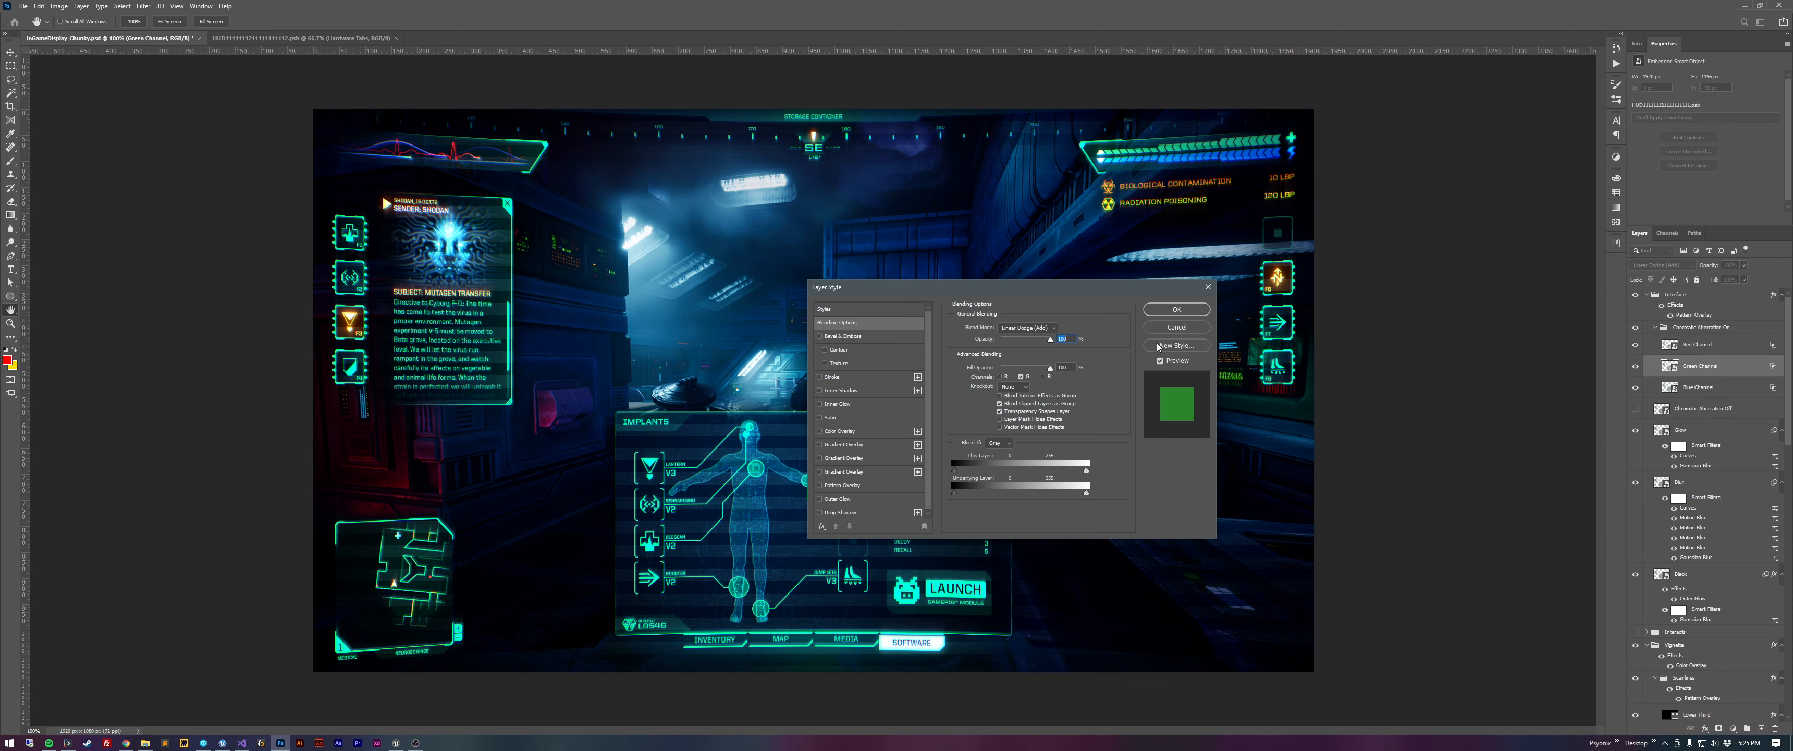
left_click(1177, 327)
left_click(1742, 387)
double_click(1649, 389)
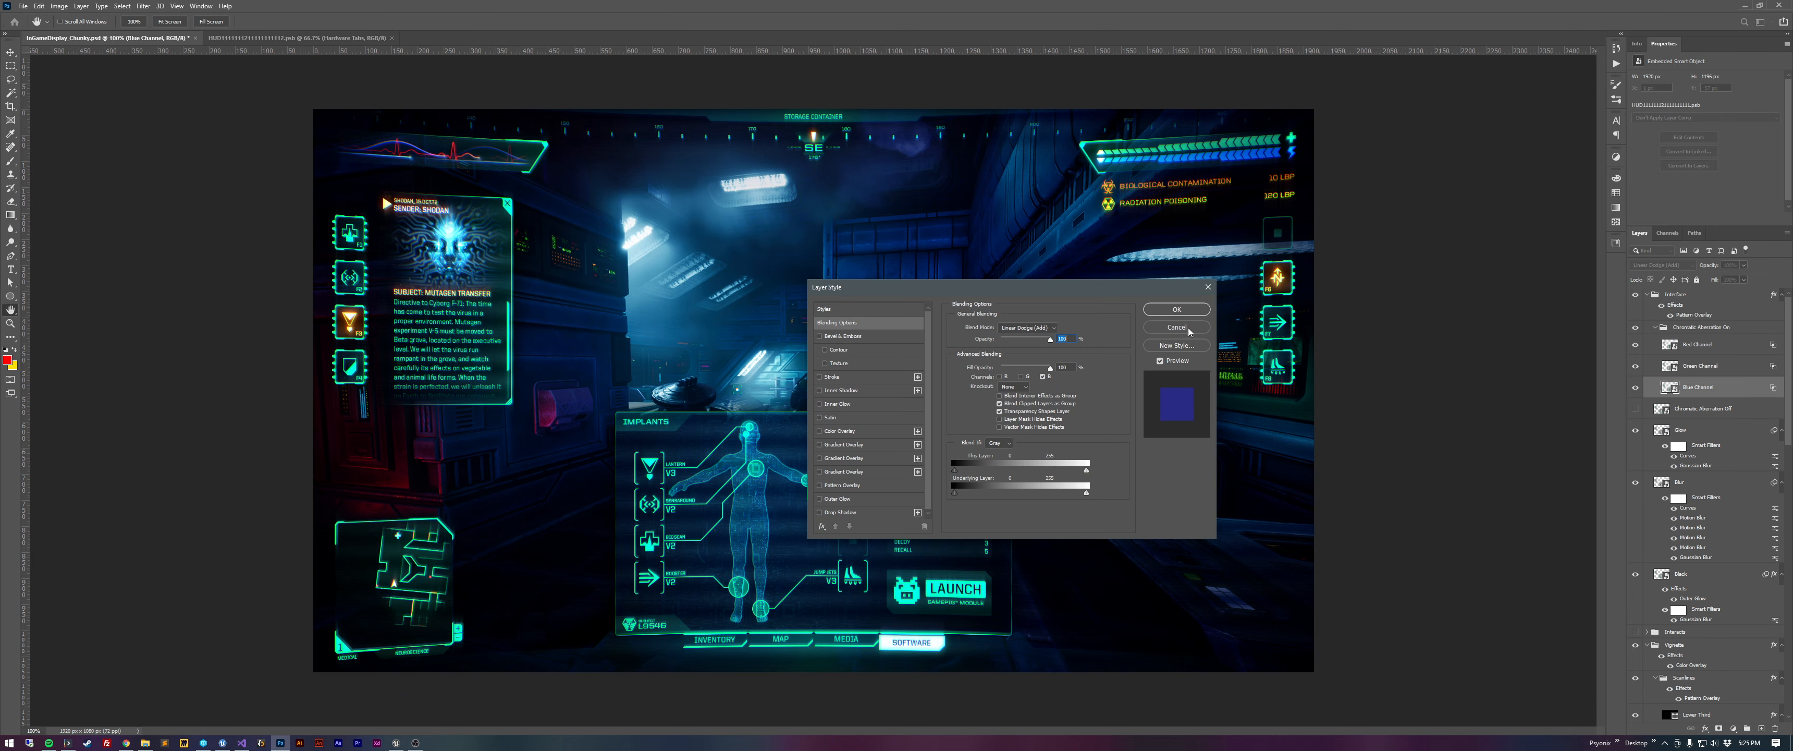
left_click(1189, 331)
Check the position values of the Blue Channel and Red Channel layers with Free Transform, cancelling each transform.
left_click(1722, 345)
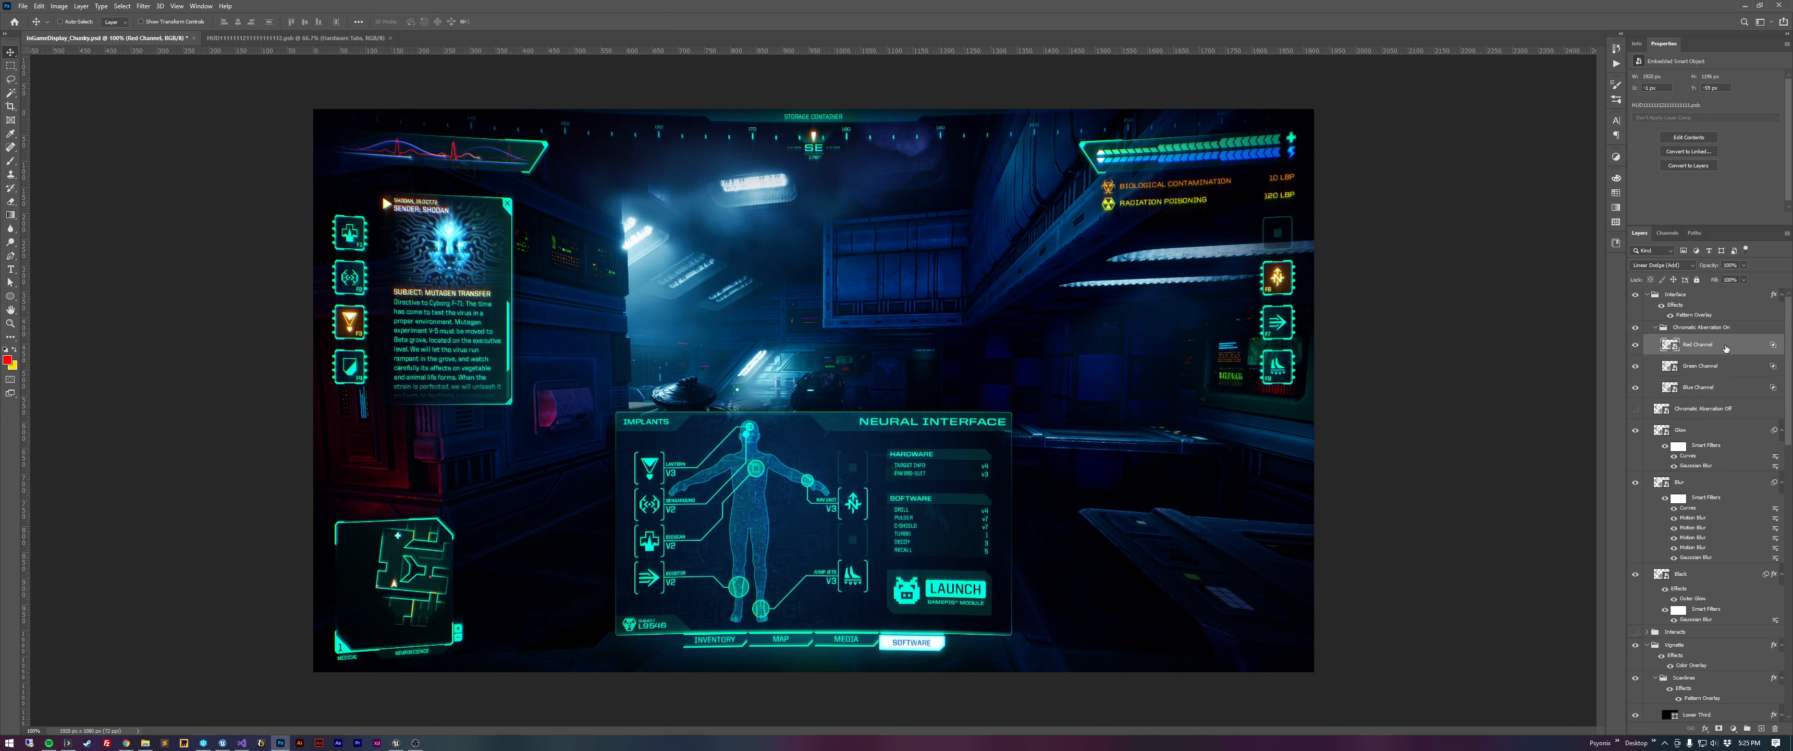
left_click(1738, 390)
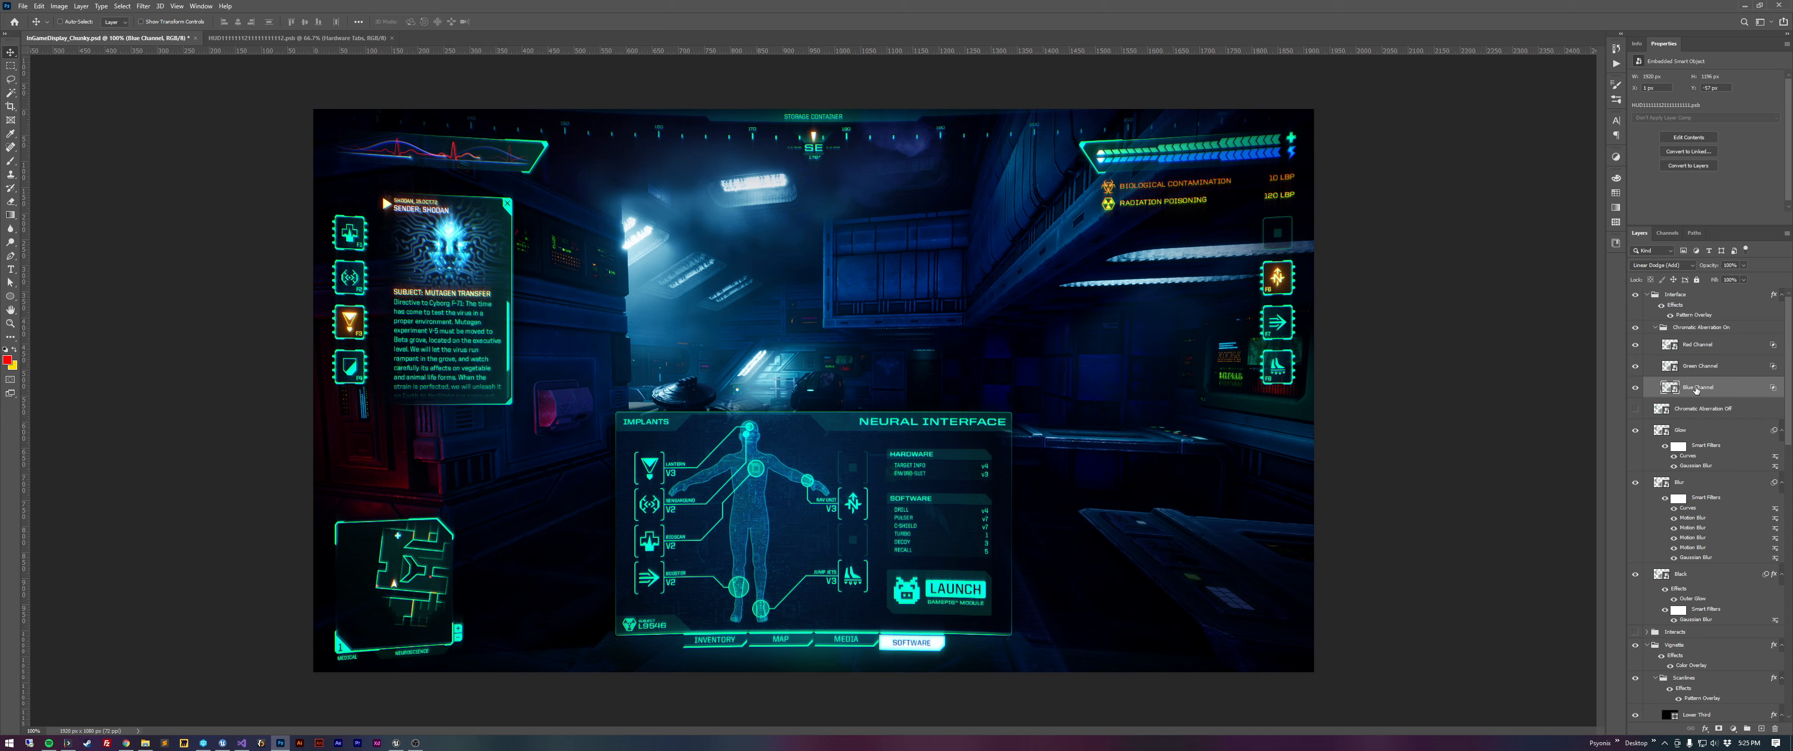
key("ctrl+t")
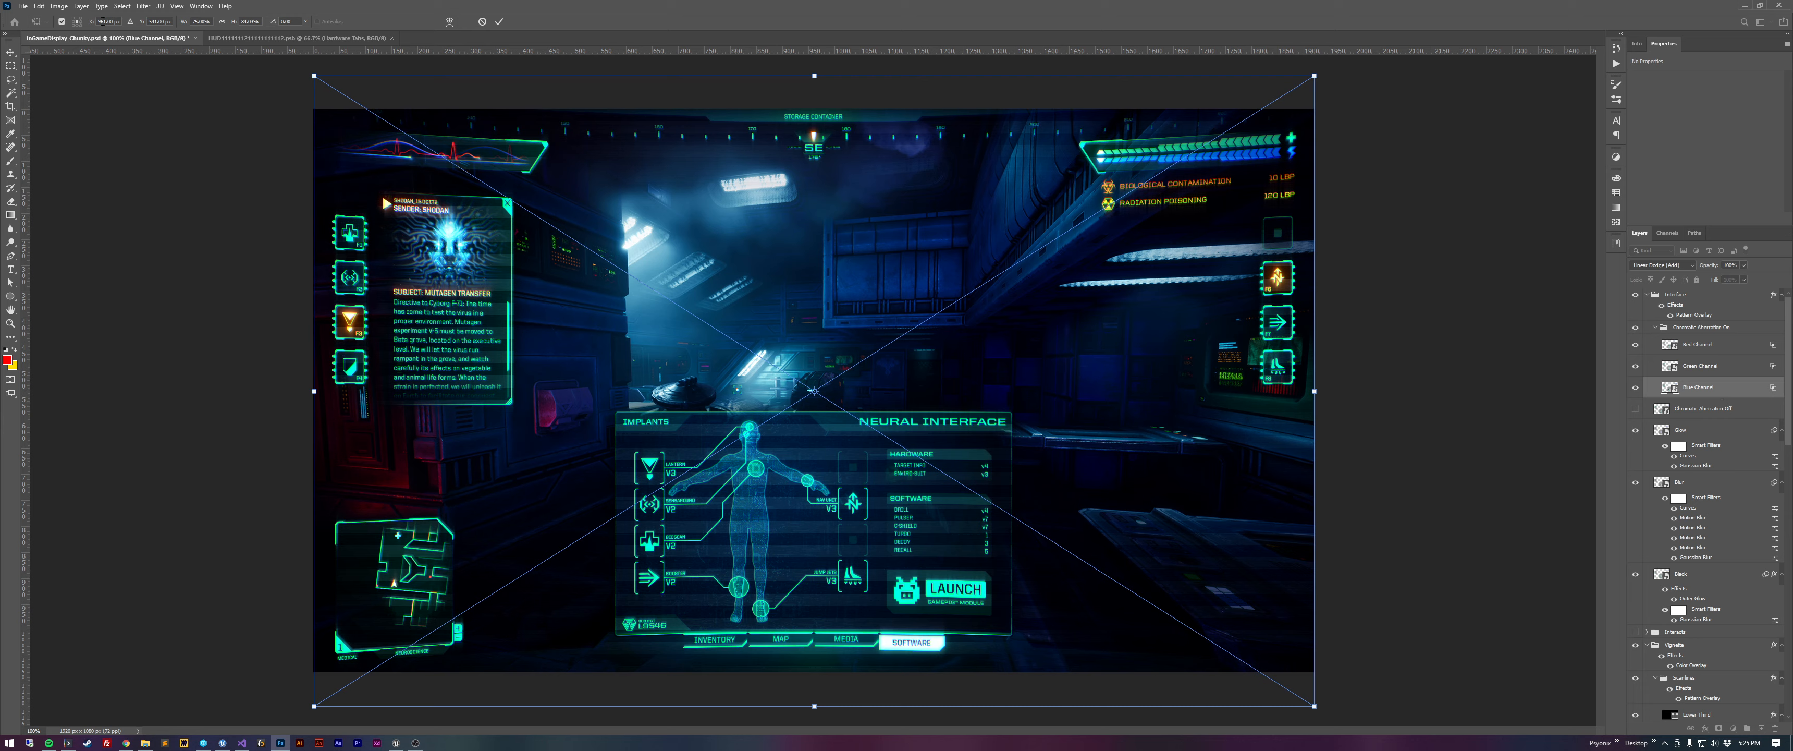
left_click(482, 21)
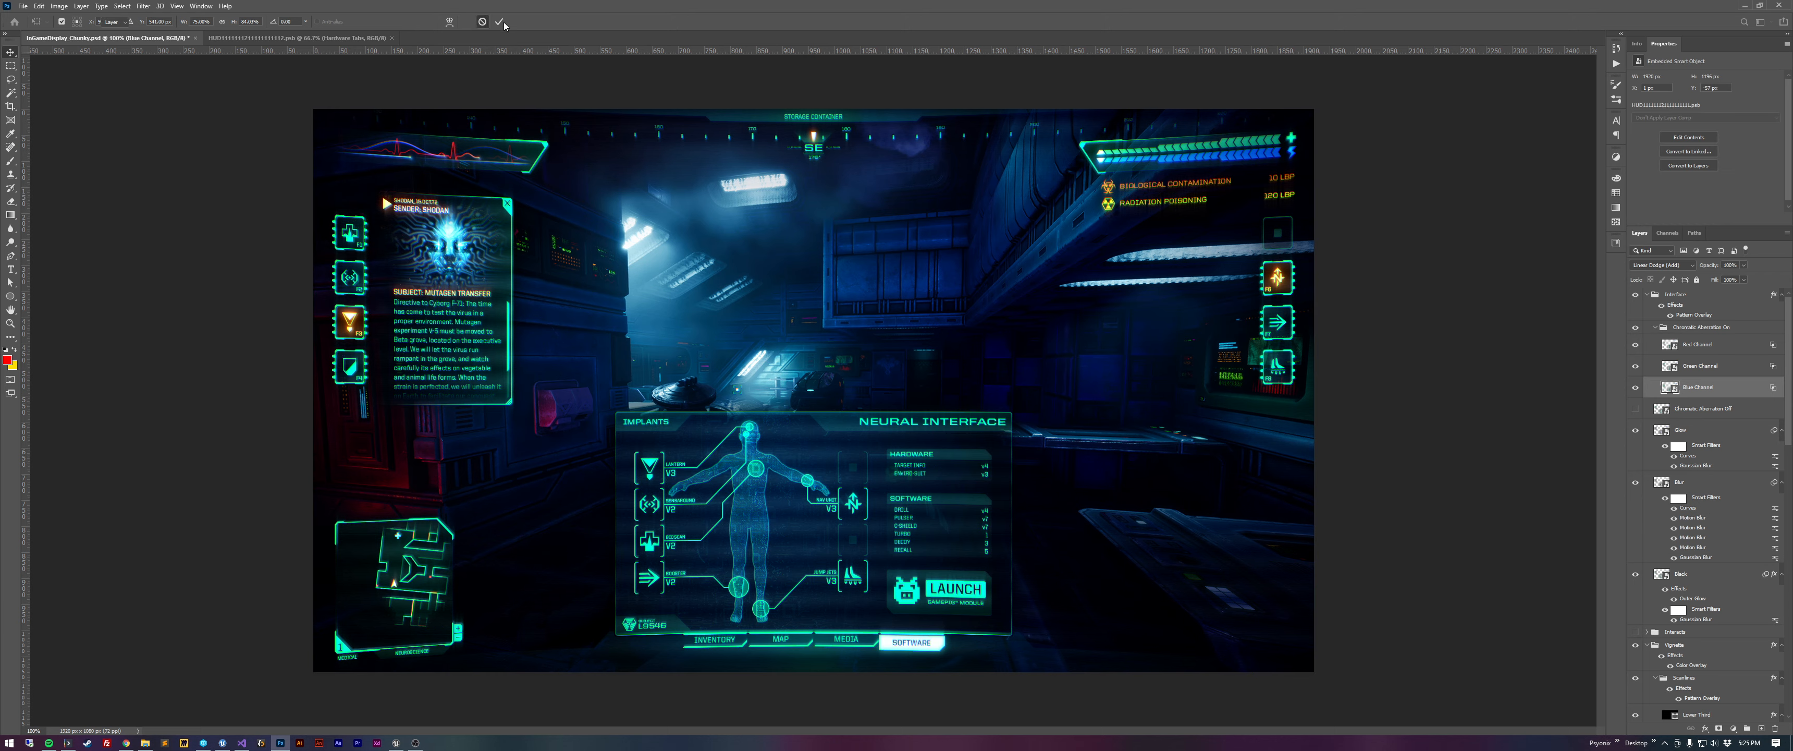
left_click(1705, 344)
key("ctrl+t")
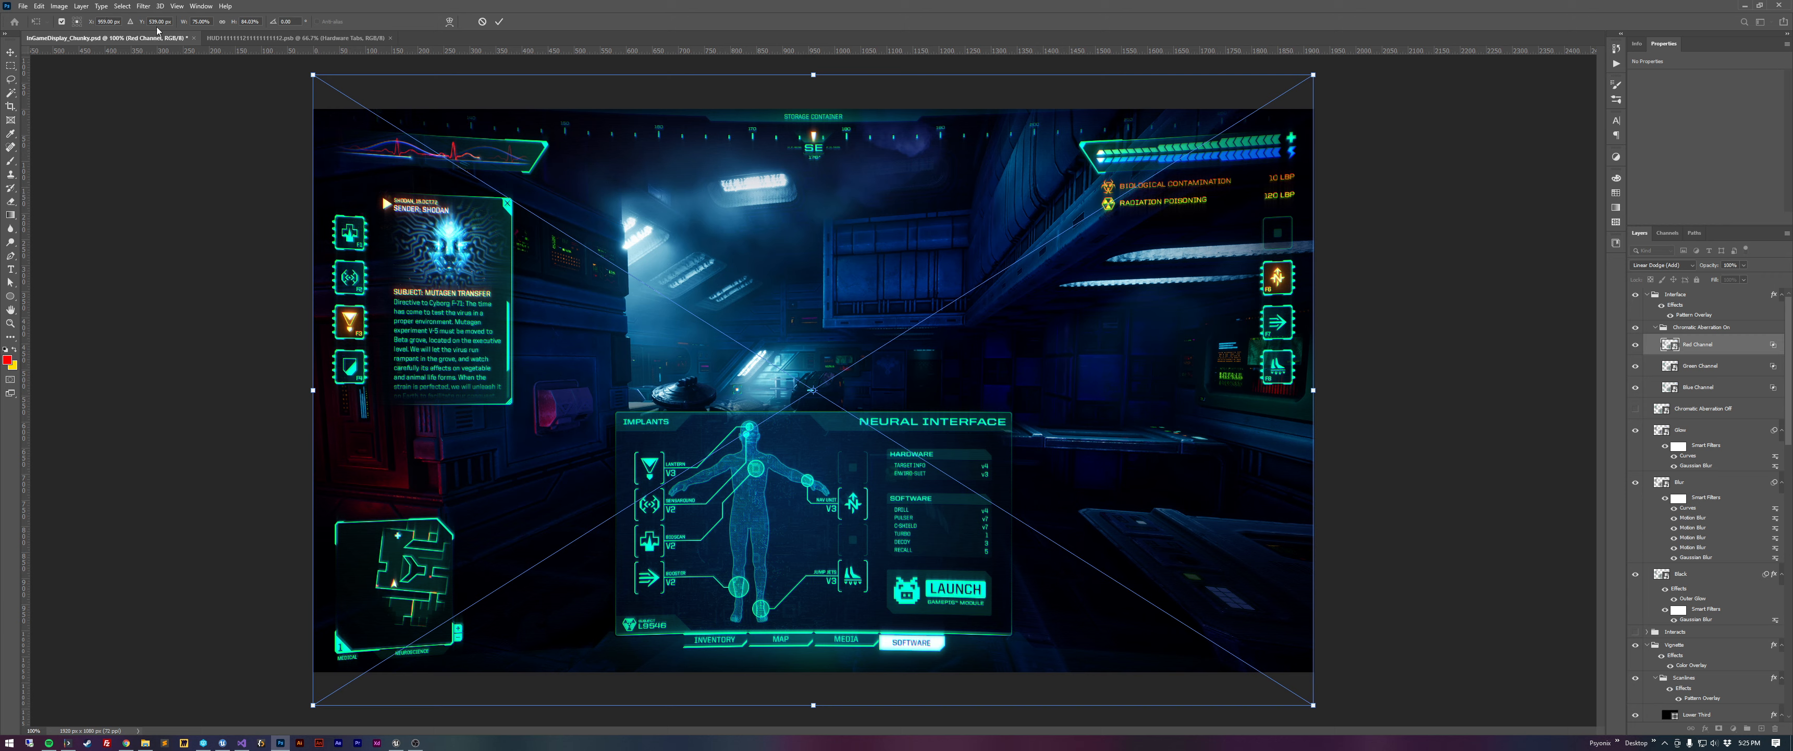
left_click(482, 22)
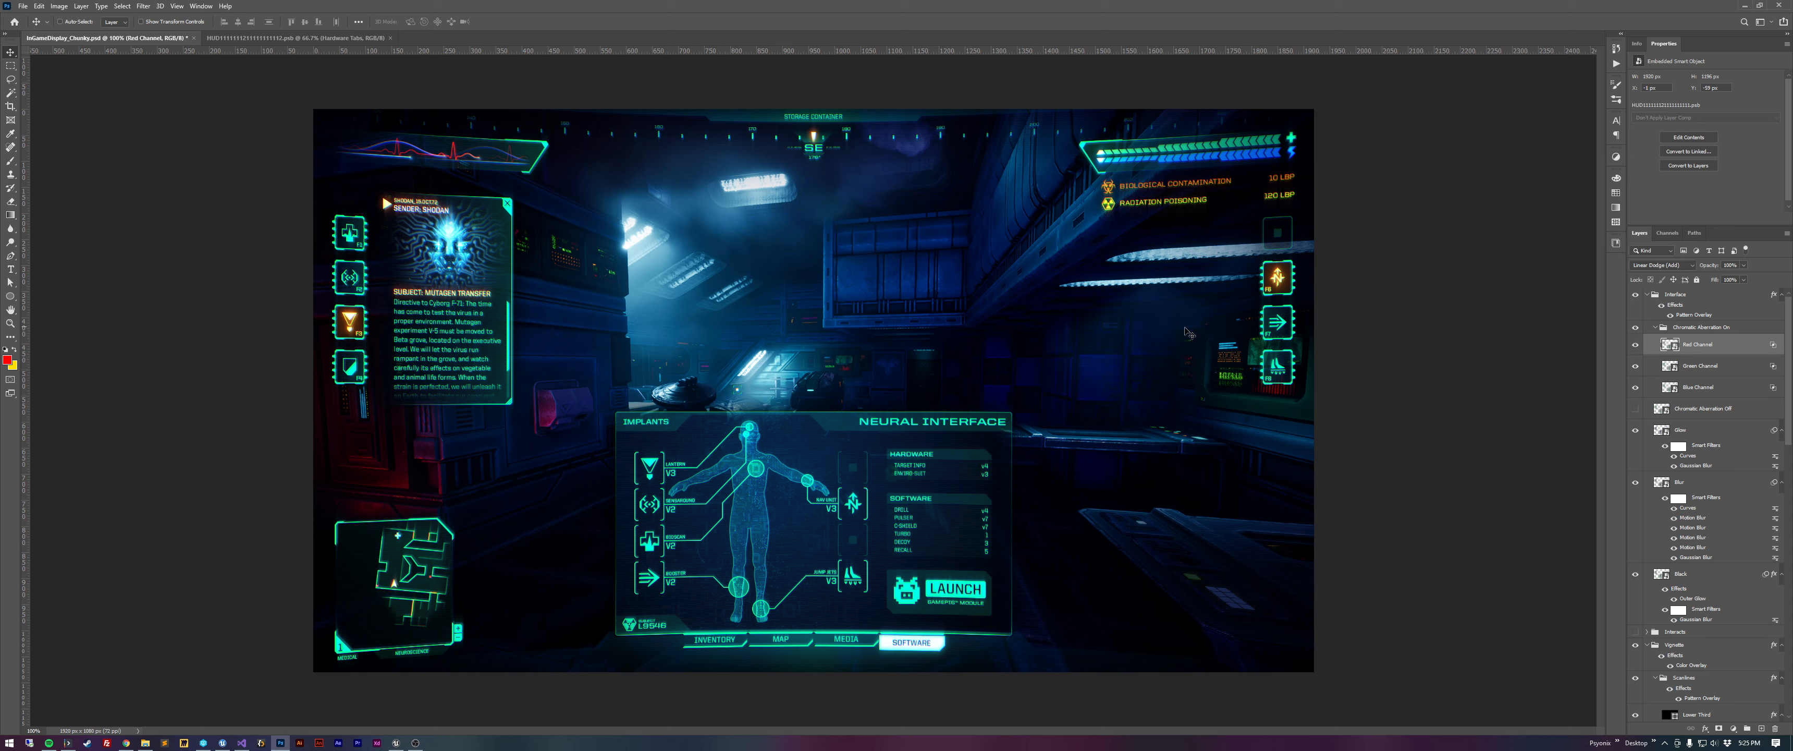
Try to shift the Red Channel layer slightly, compare before and after, and undo the move.
left_click_drag(1242, 302, 1222, 297)
key("ctrl+z")
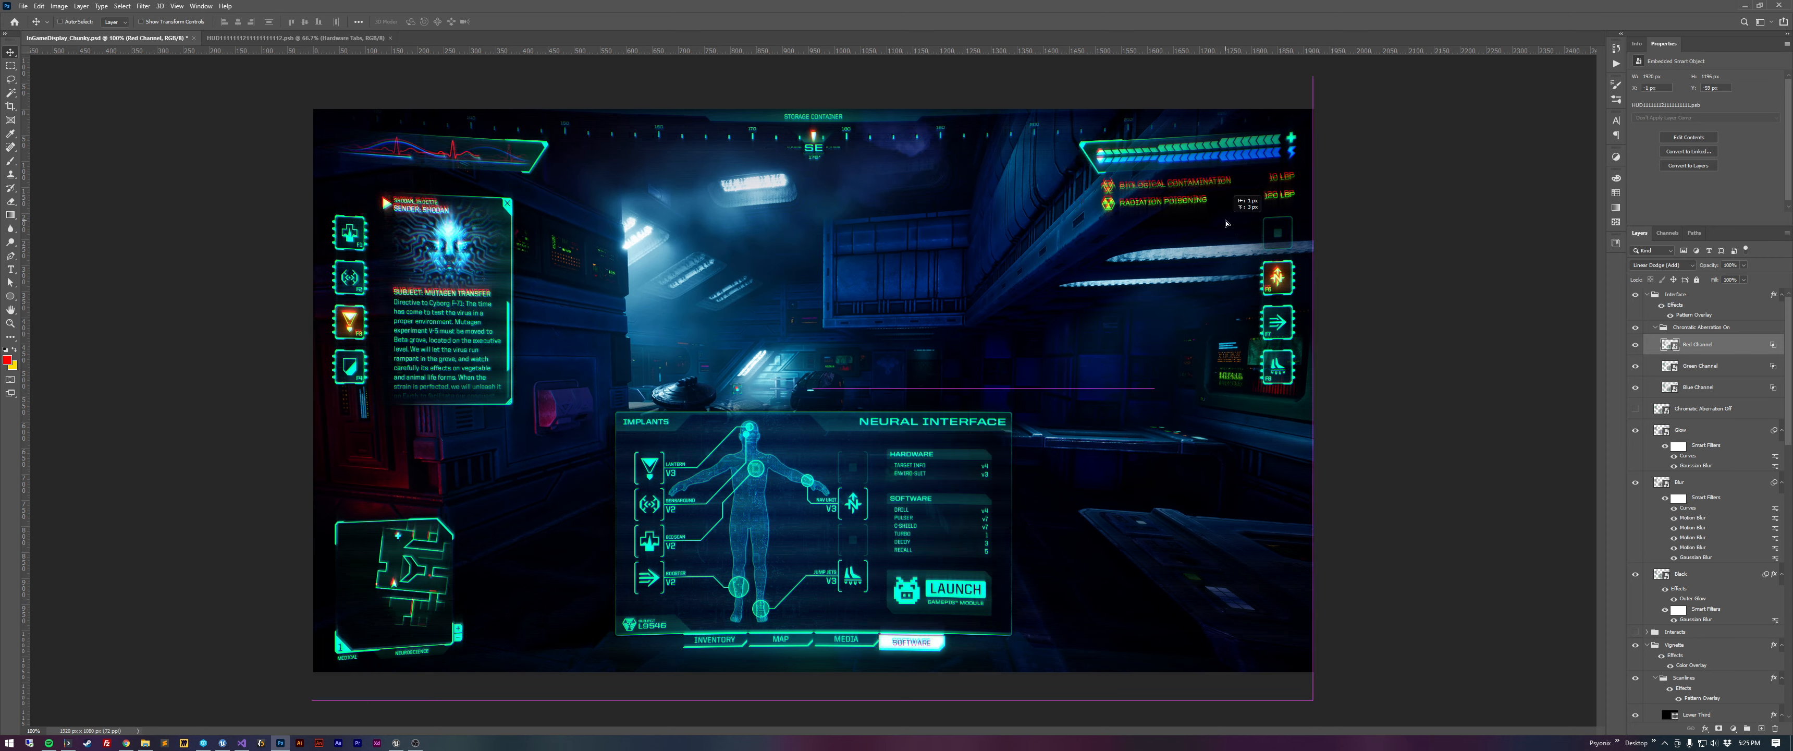
key("ctrl+shift+z")
key("ctrl+z")
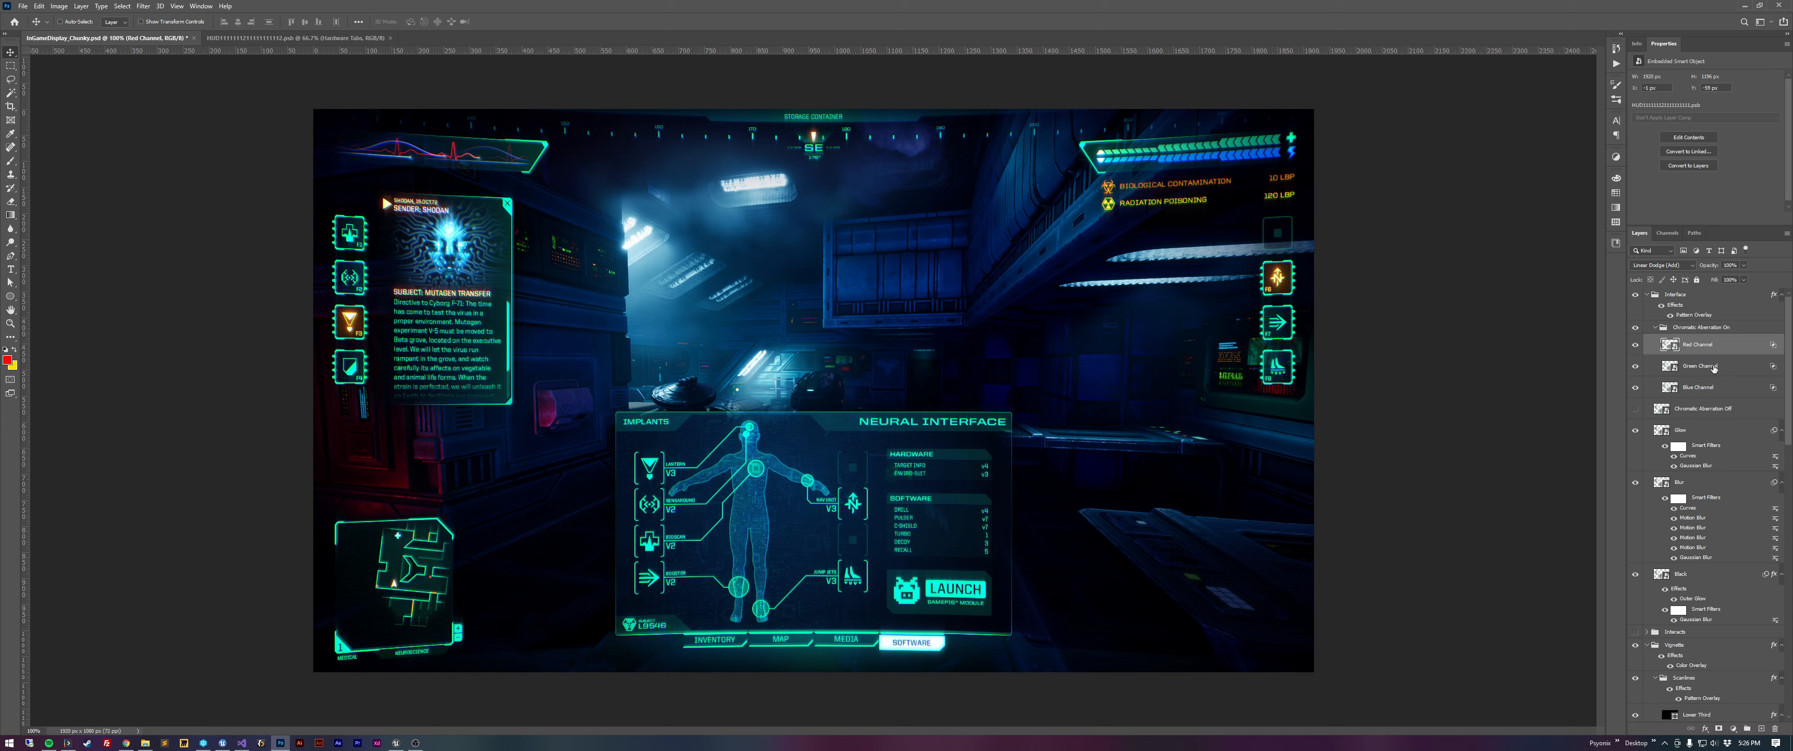
Point out the three linked channel copies by selecting them individually and together, ending on the Red Channel layer.
left_click(1712, 386)
left_click(1721, 350)
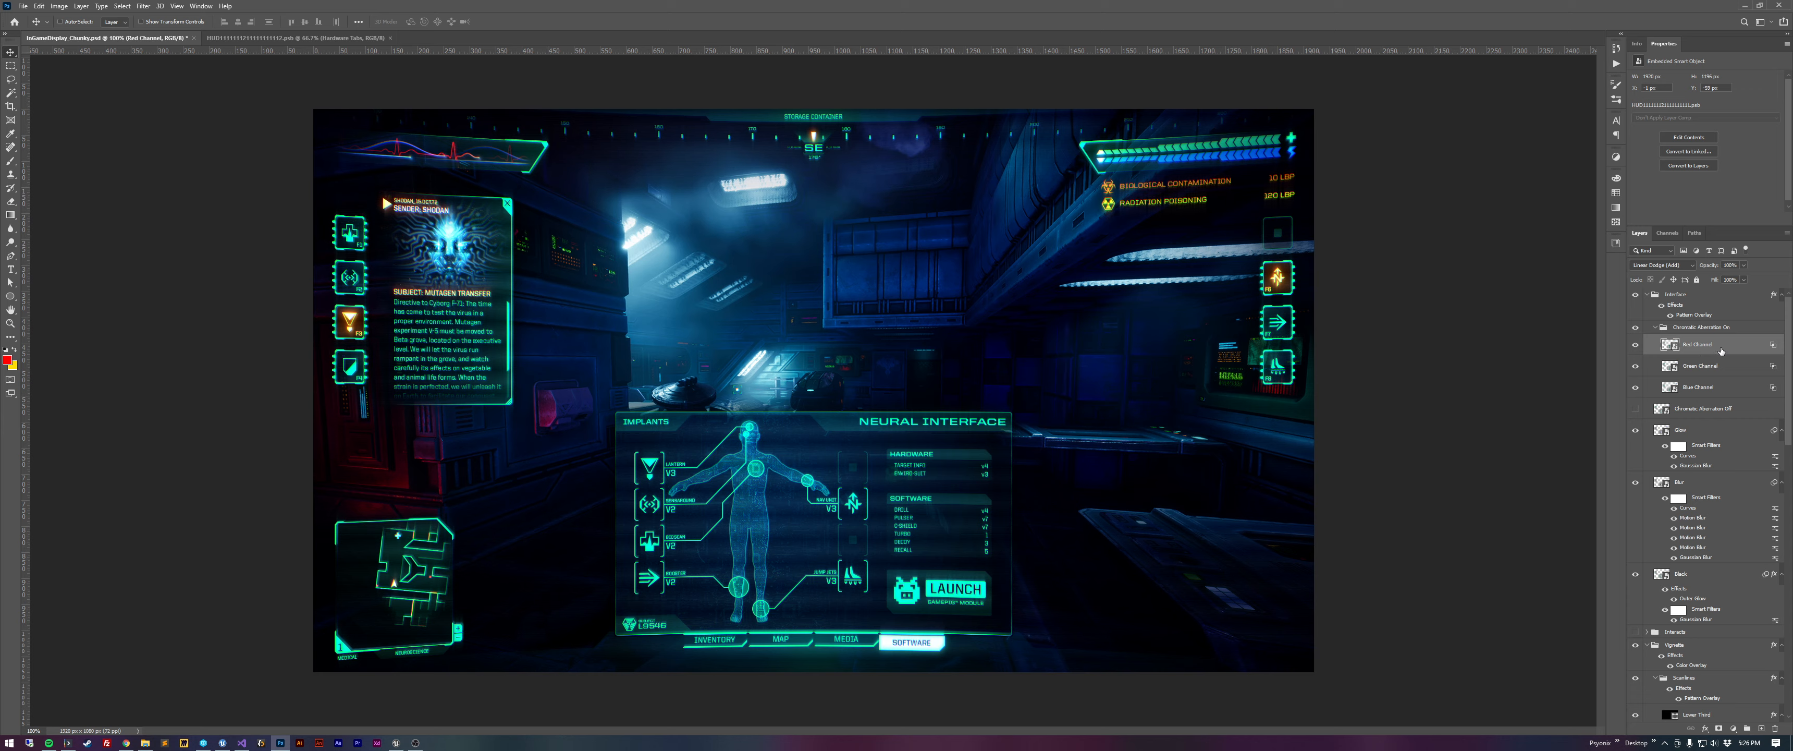
left_click(1727, 392, "shift")
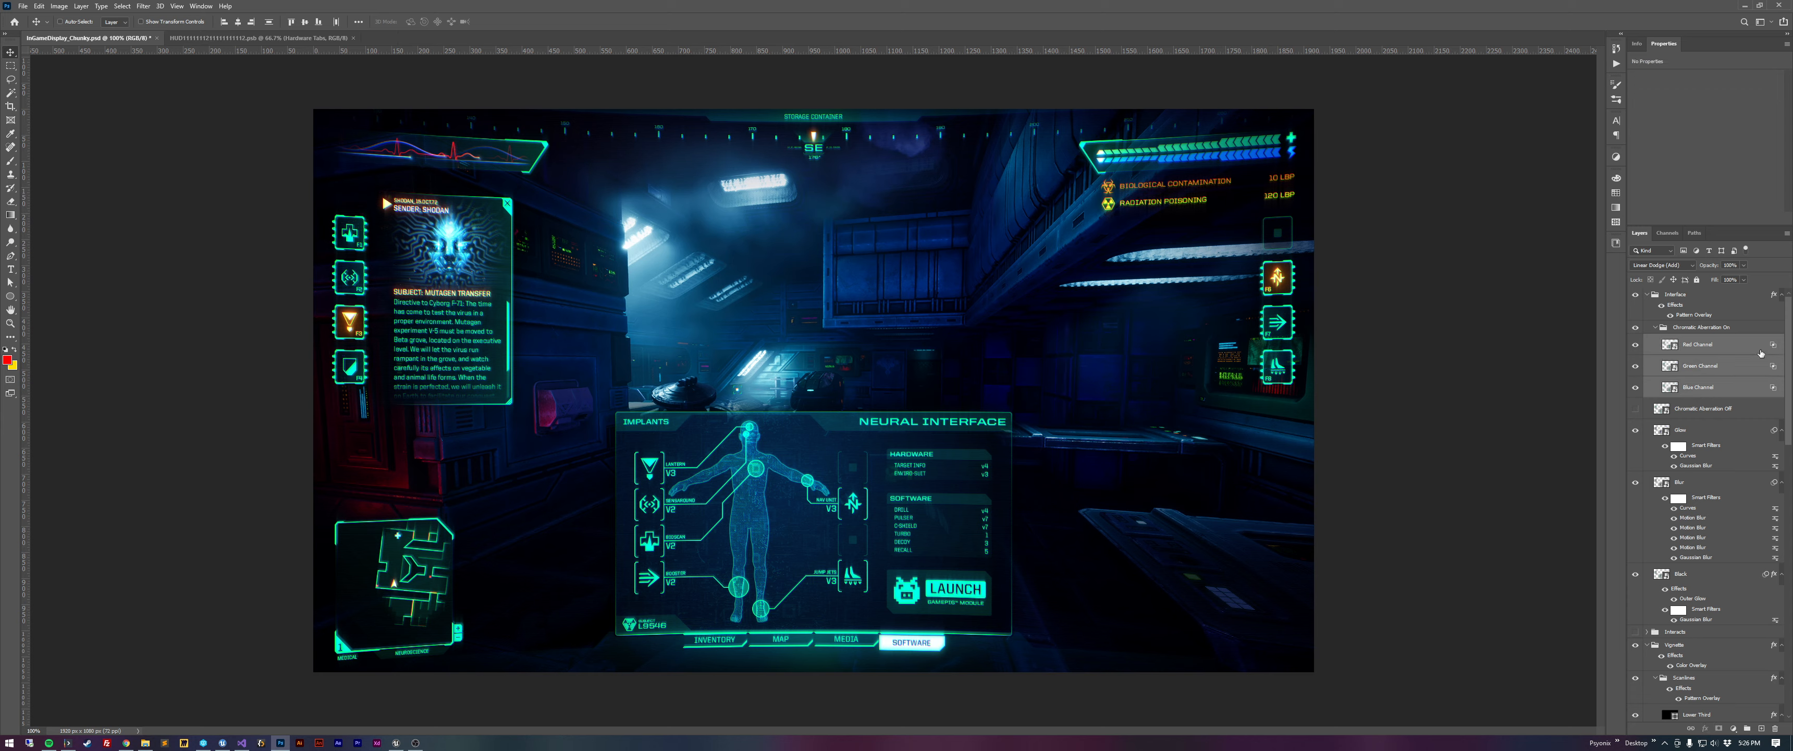
left_click(1705, 350)
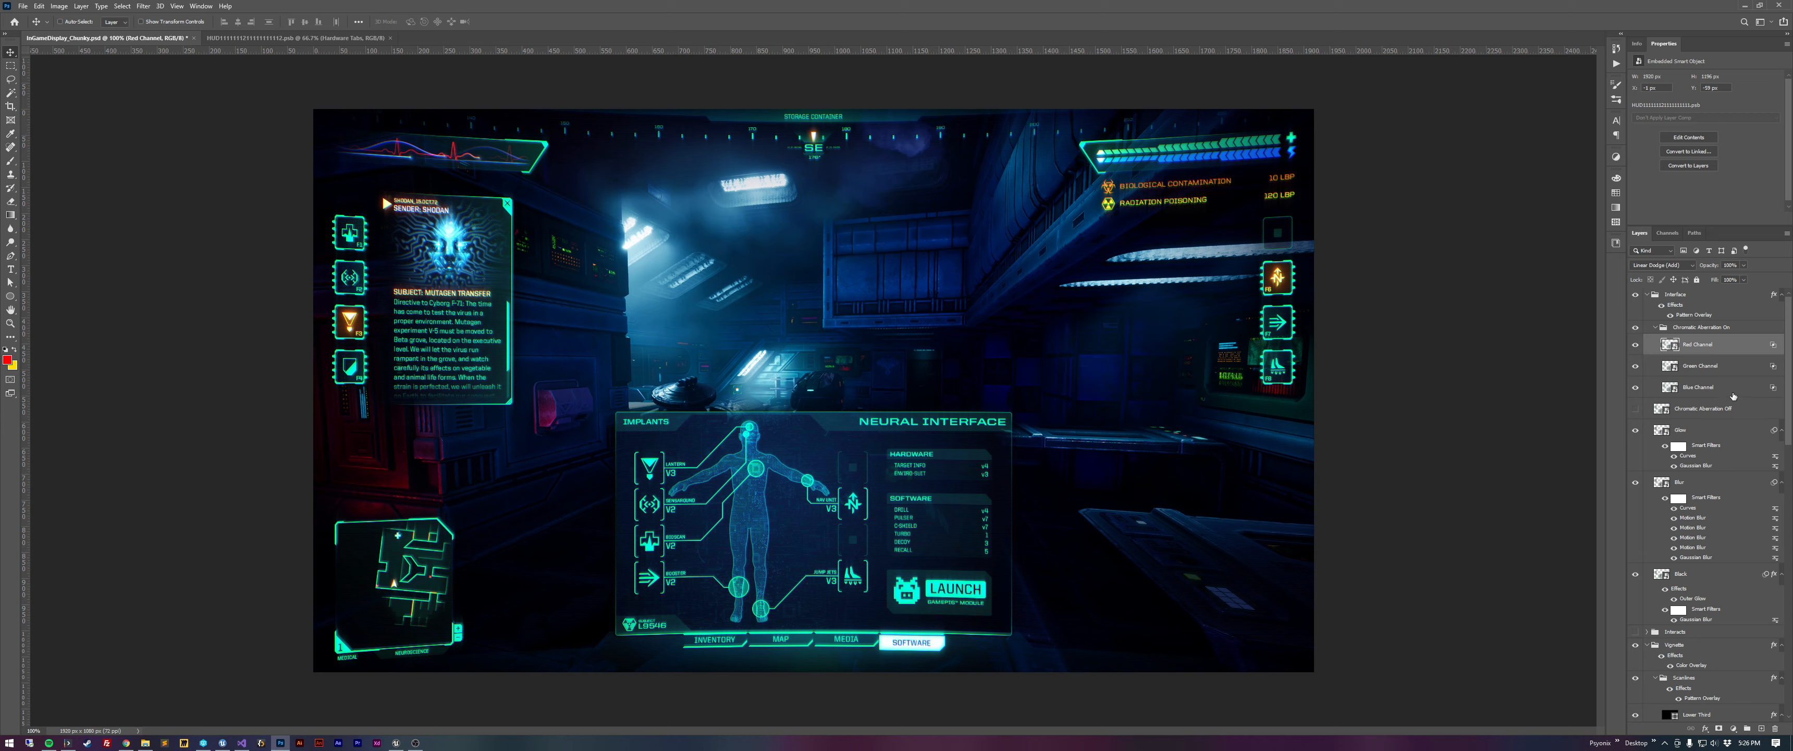
Select the Glow layer and hide the Glow, Blur and Black layers beneath the chromatic aberration layers.
left_click(1737, 410)
left_click(1692, 428)
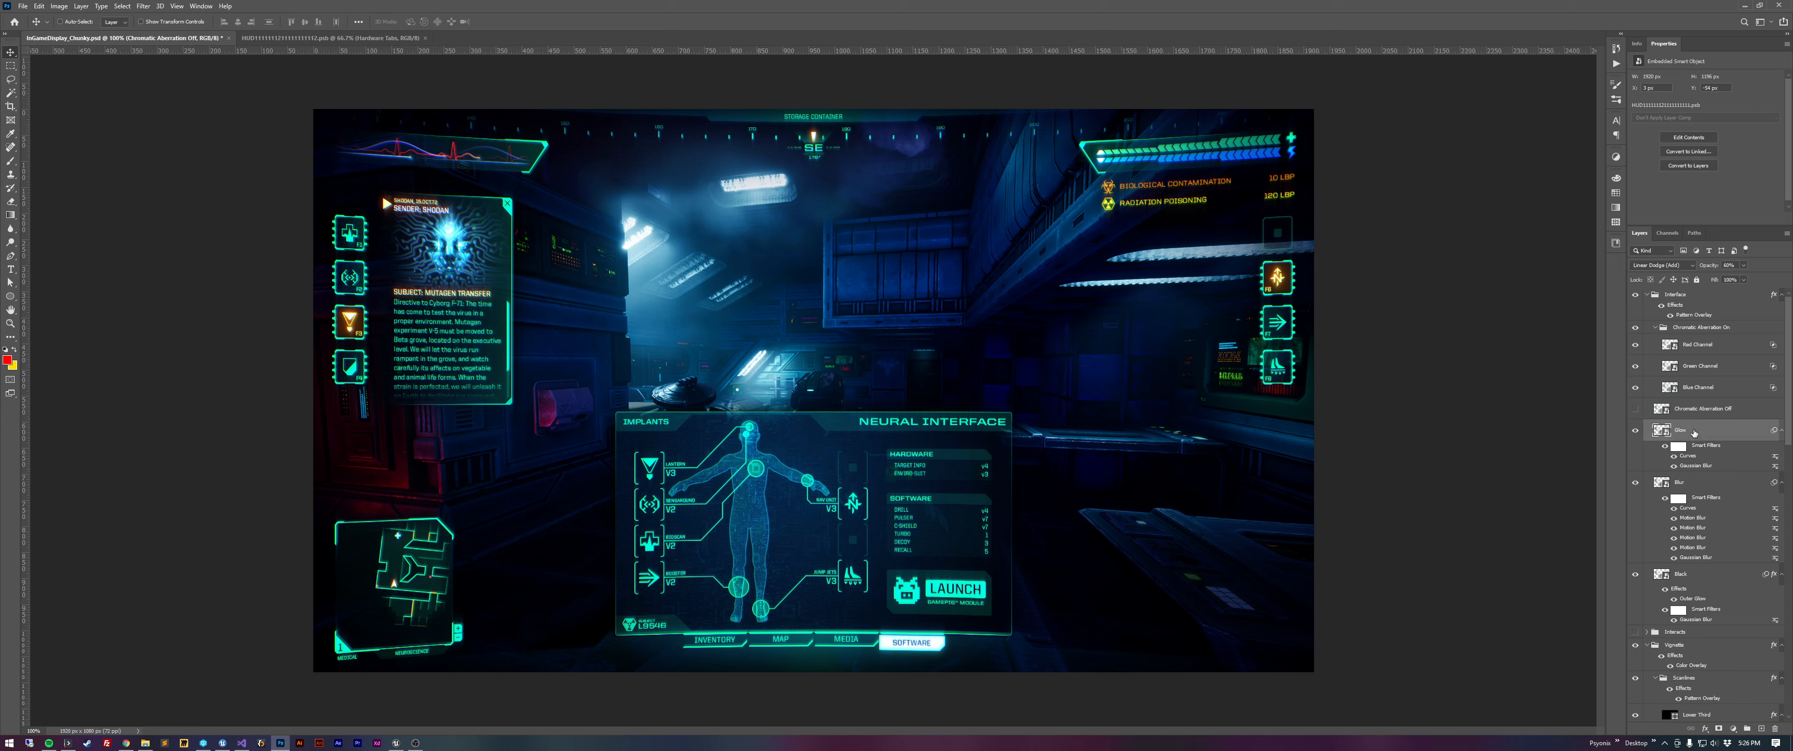
left_click_drag(1635, 482, 1635, 573)
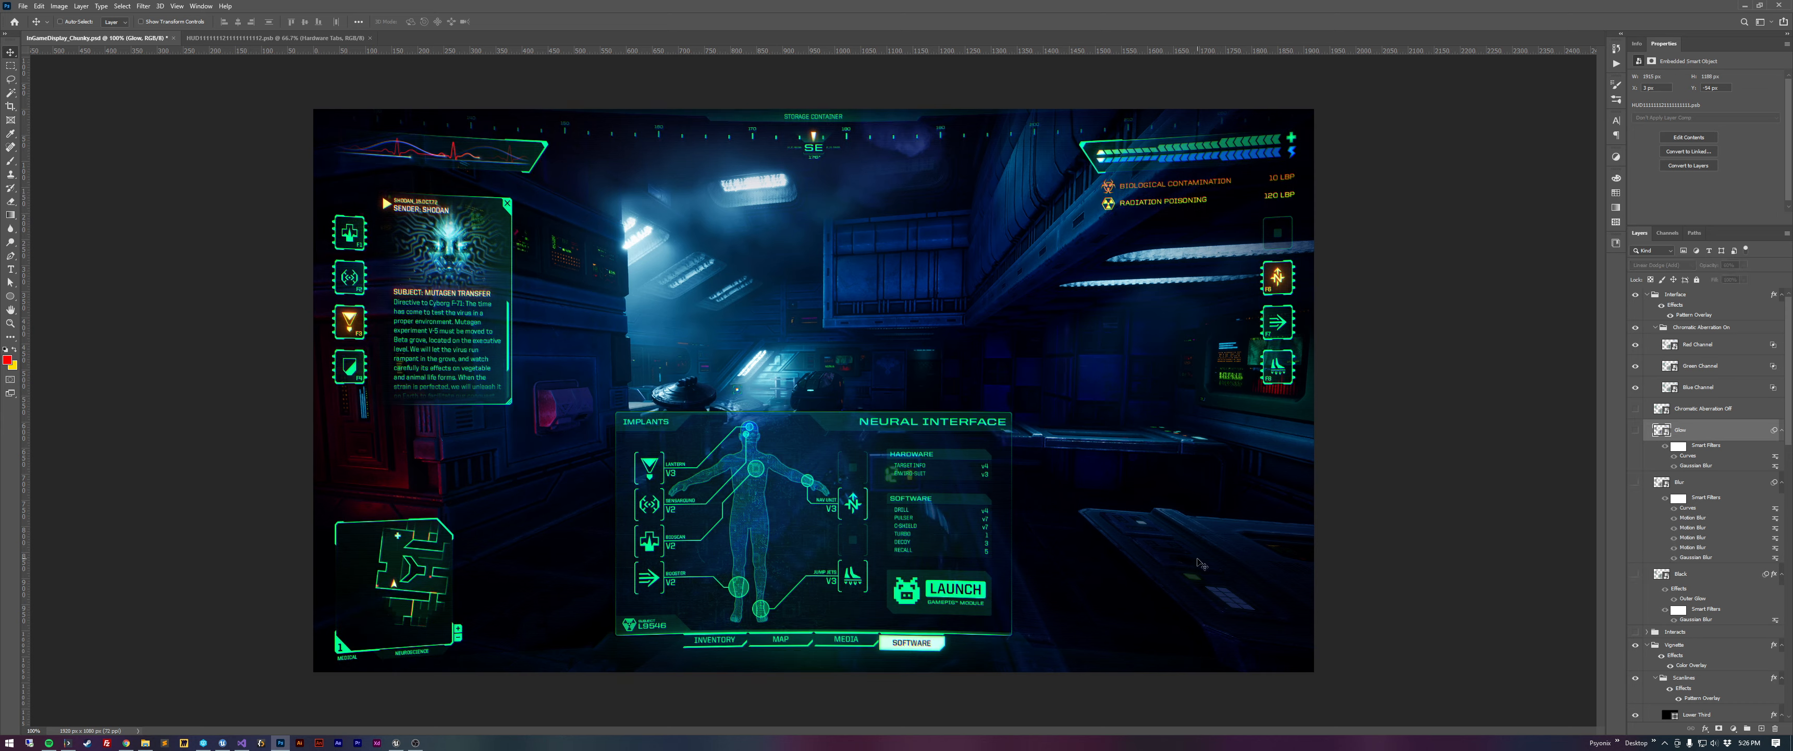
Show the Starting Room layer in the Screenshots group as the backdrop and hide the Vignette group.
scroll(1738, 615, "down", 5)
scroll(1738, 615, "down", 7)
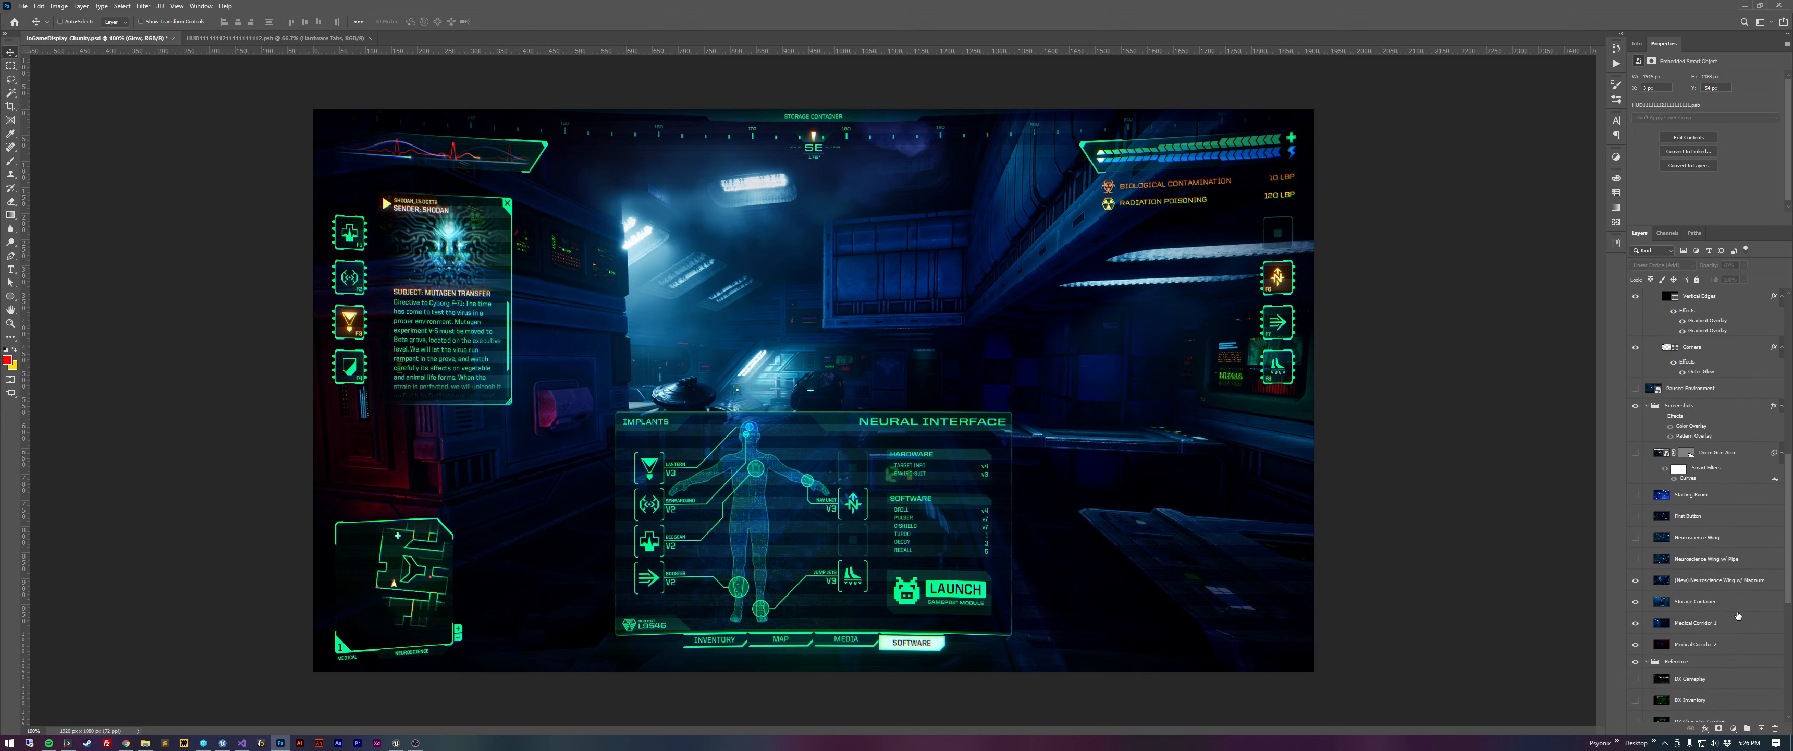
left_click(1634, 495)
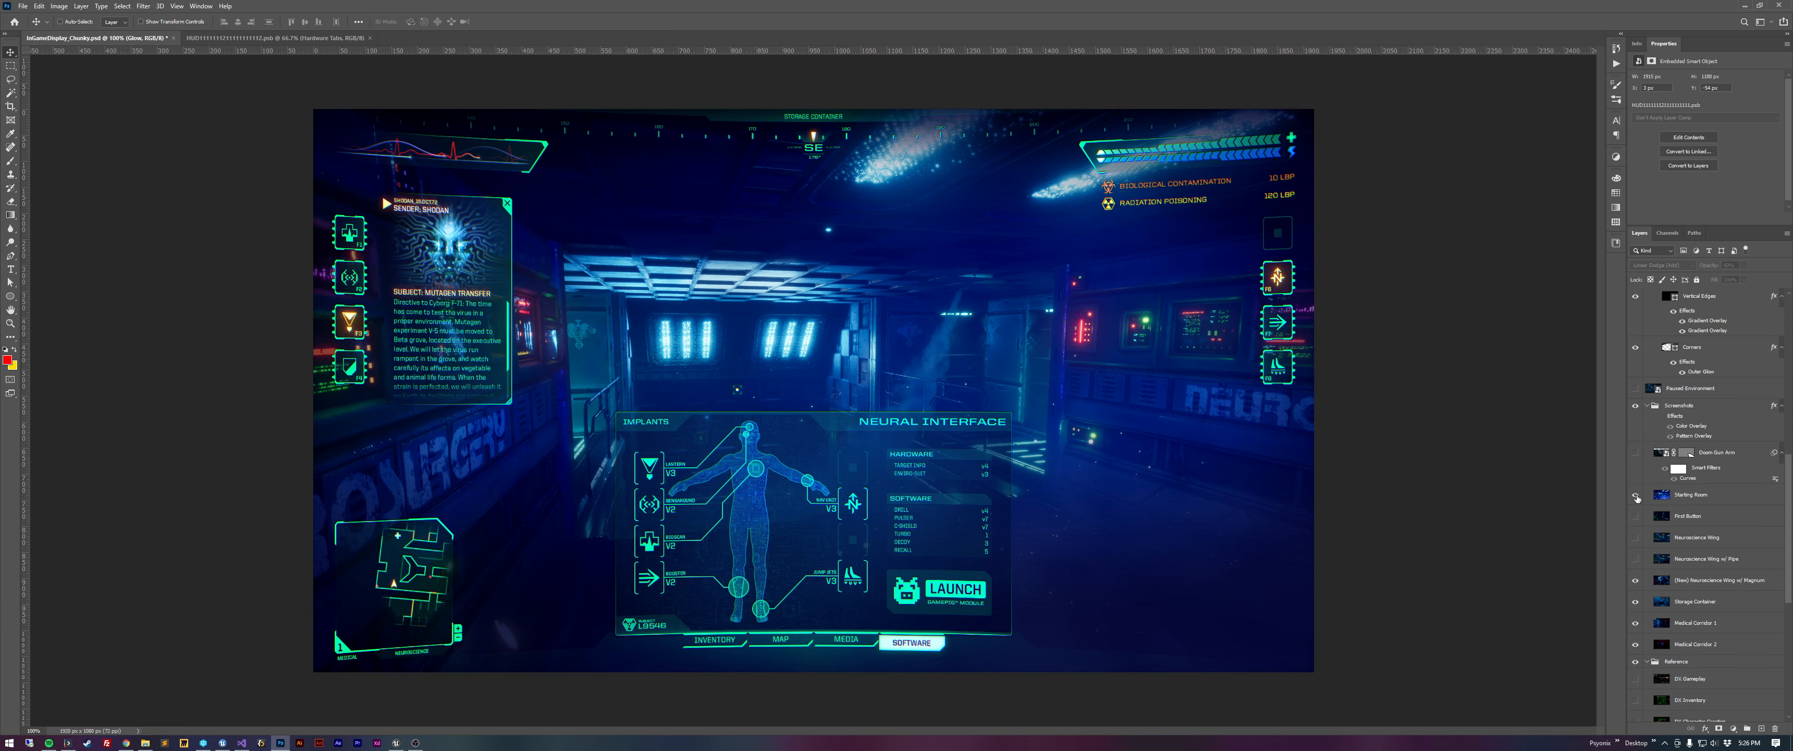
scroll(1636, 431, "up", 5)
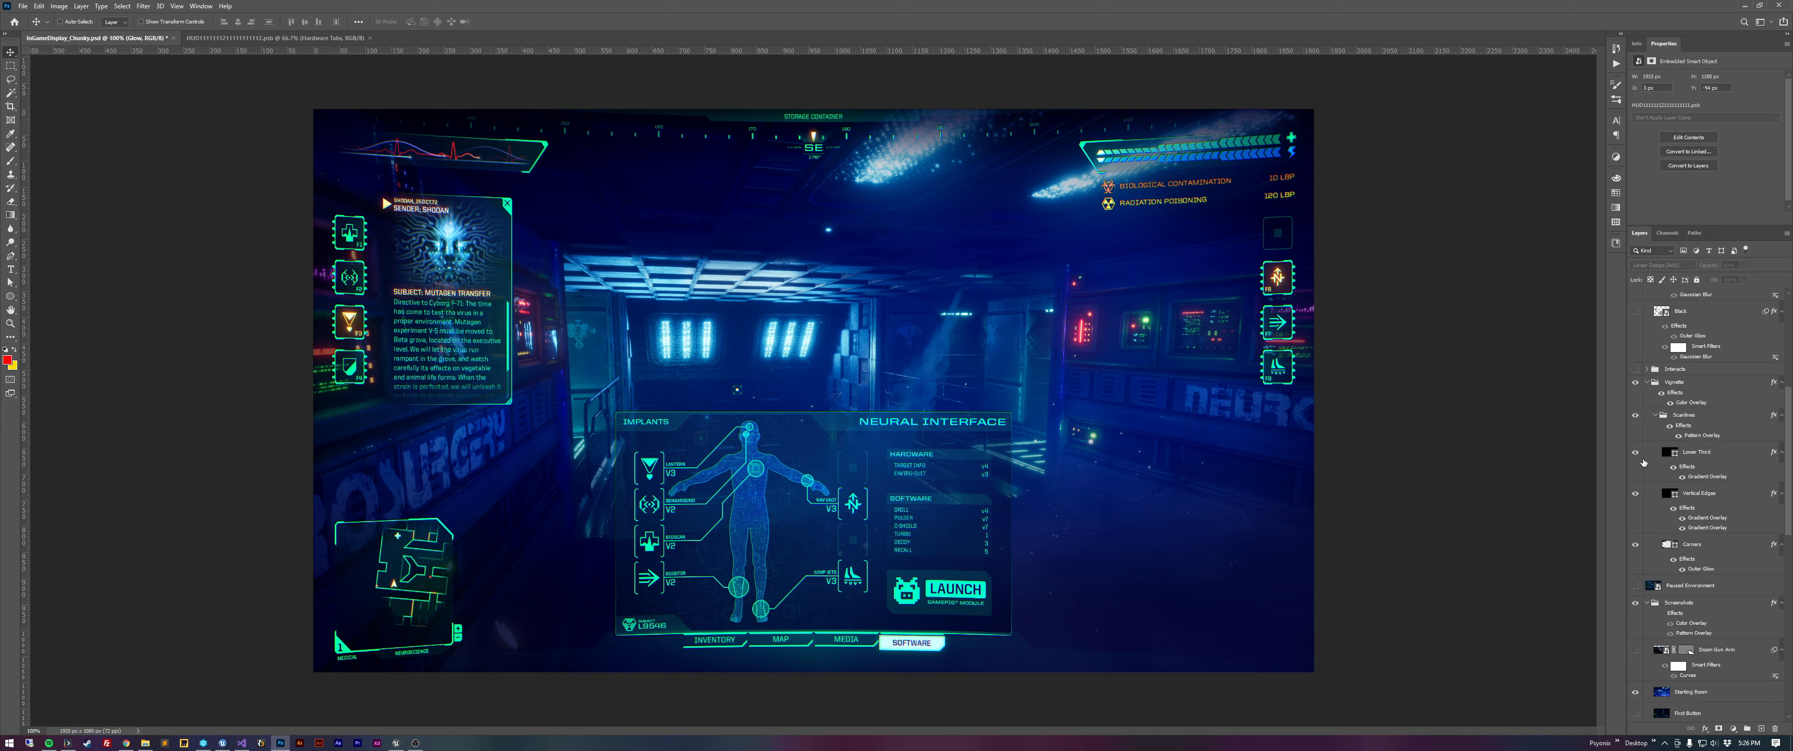
left_click(1635, 382)
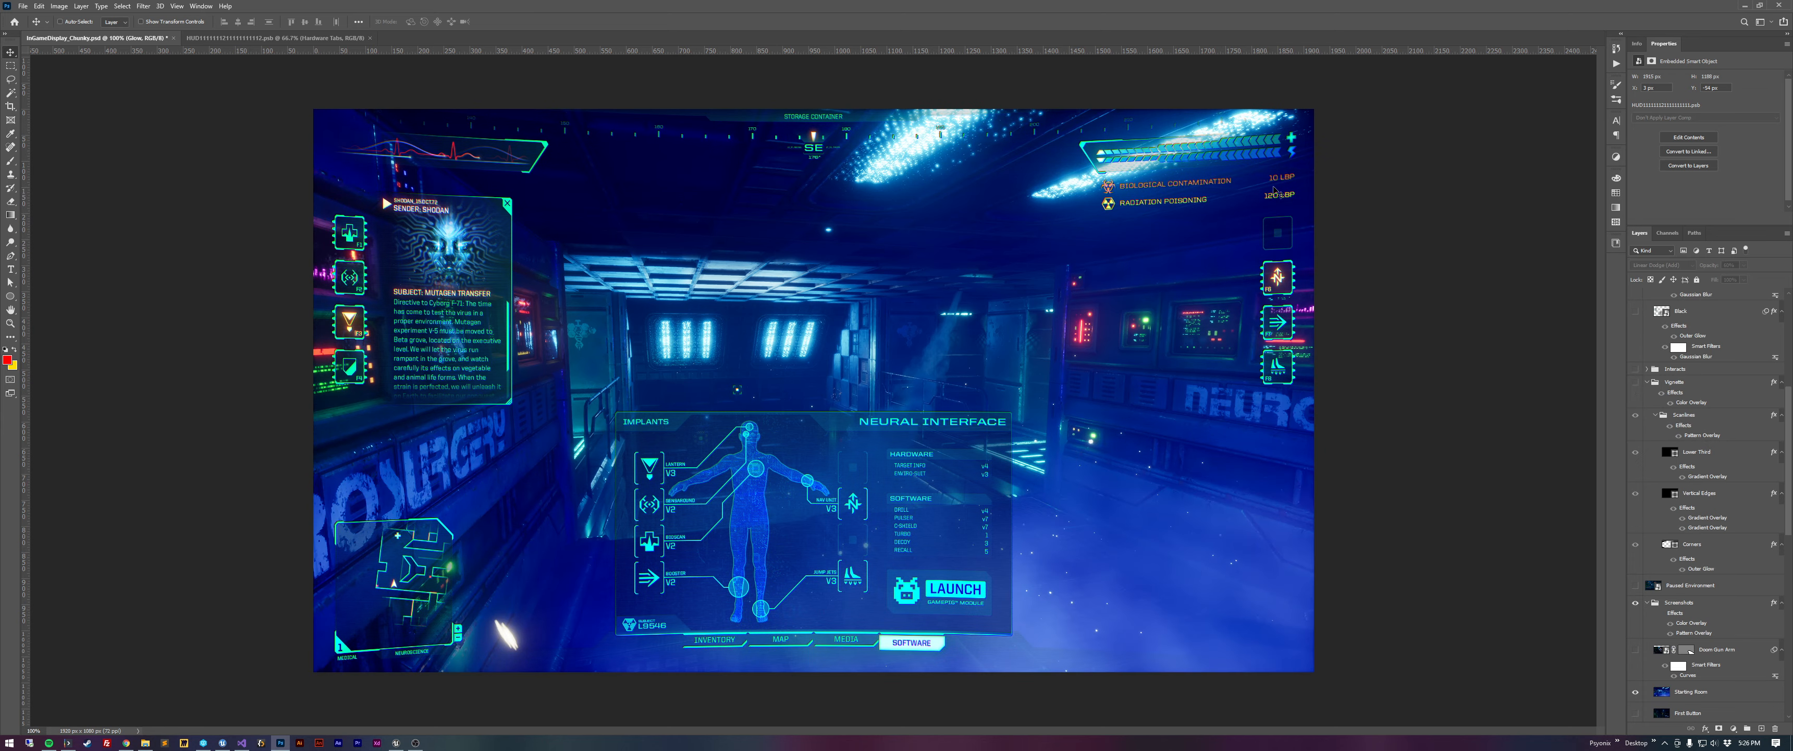
Review the Red, Green and Blue Channel layers in turn and select the Chromatic Aberration On group.
scroll(1768, 491, "up", 1)
scroll(1769, 491, "up", 6)
left_click(1698, 344)
left_click(1700, 366)
left_click(1698, 387)
left_click(1701, 327)
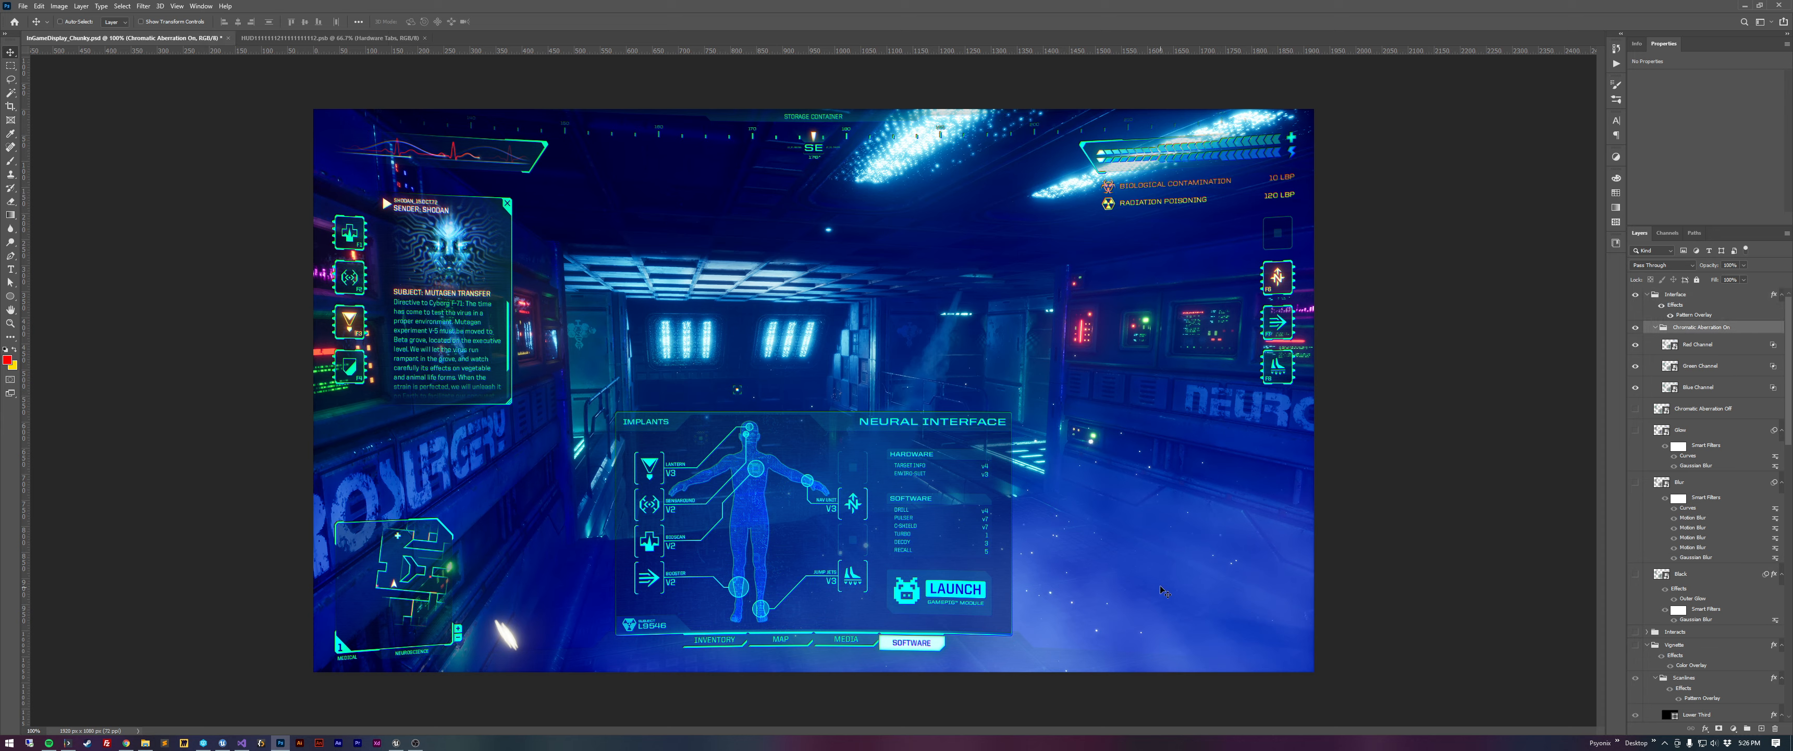
Select the Black layer and make it visible, comparing the interface with and without it.
scroll(1677, 440, "down", 8)
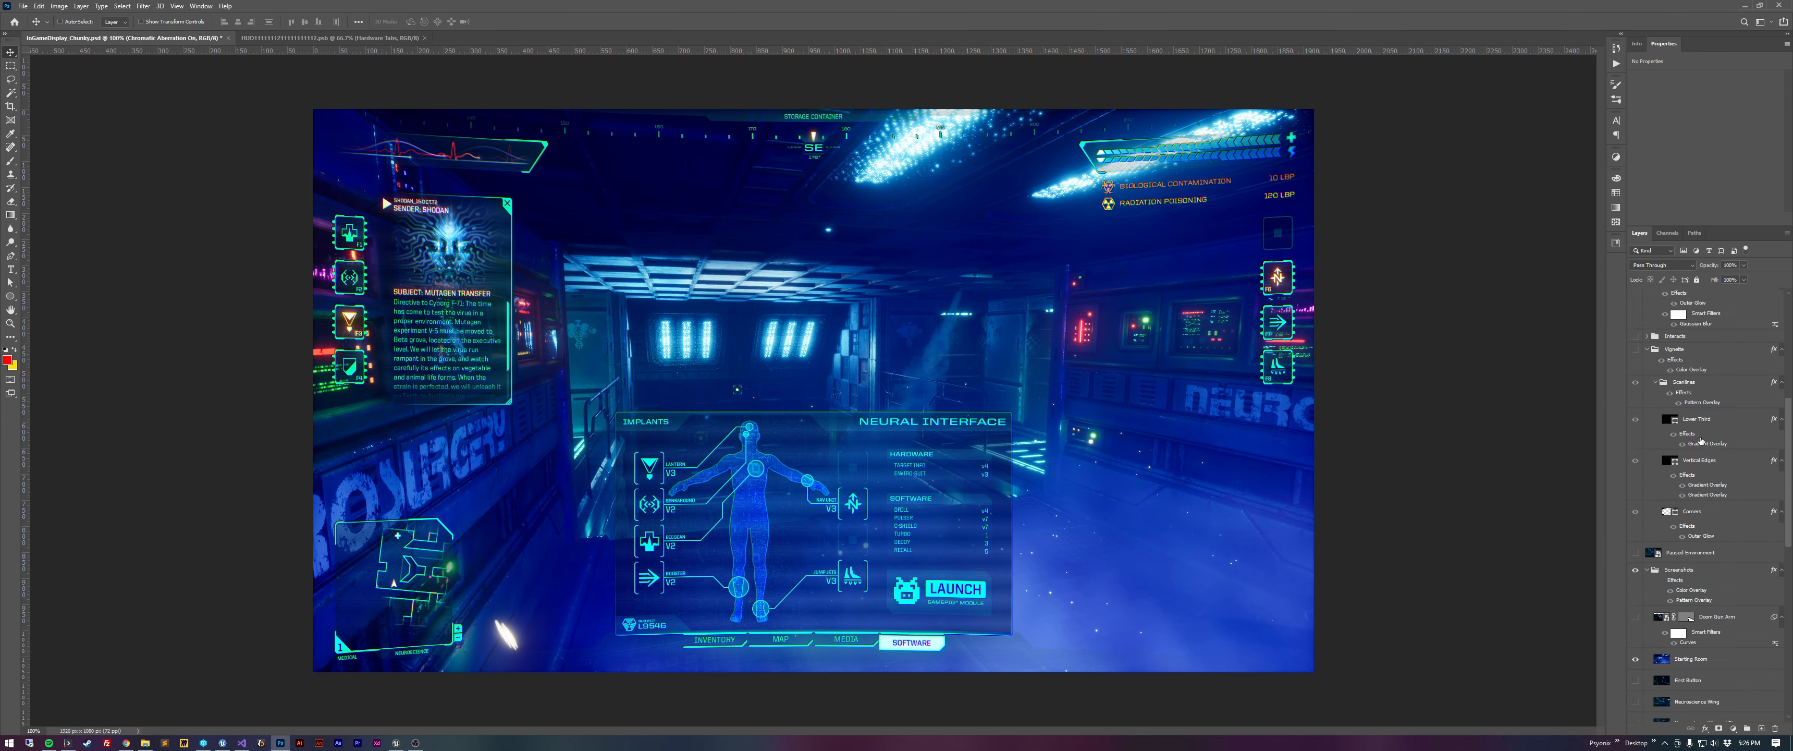
scroll(1685, 417, "up", 8)
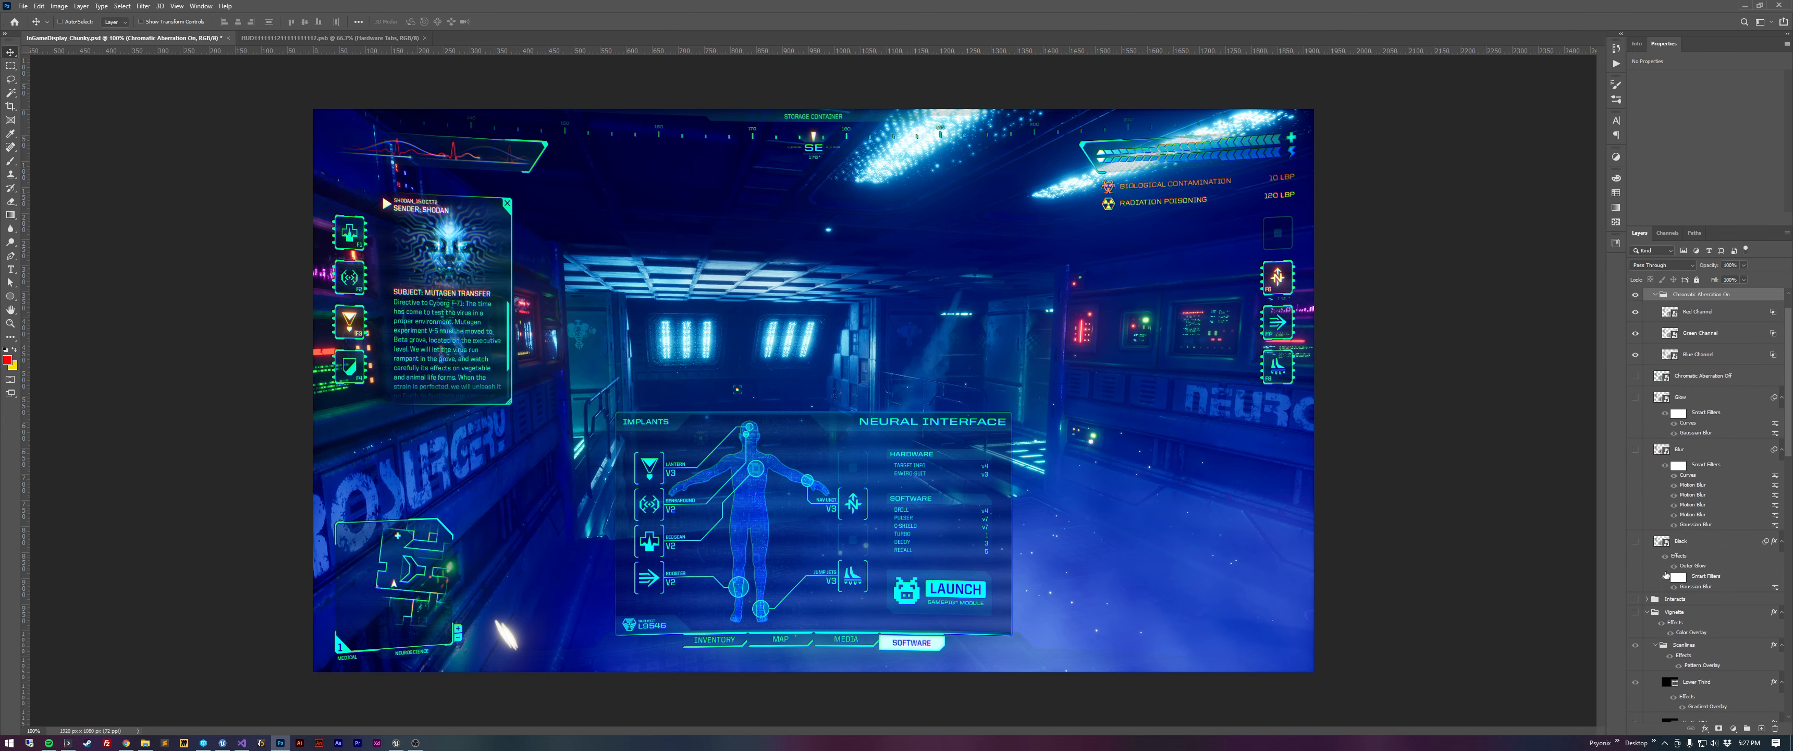
scroll(1692, 536, "down", 3)
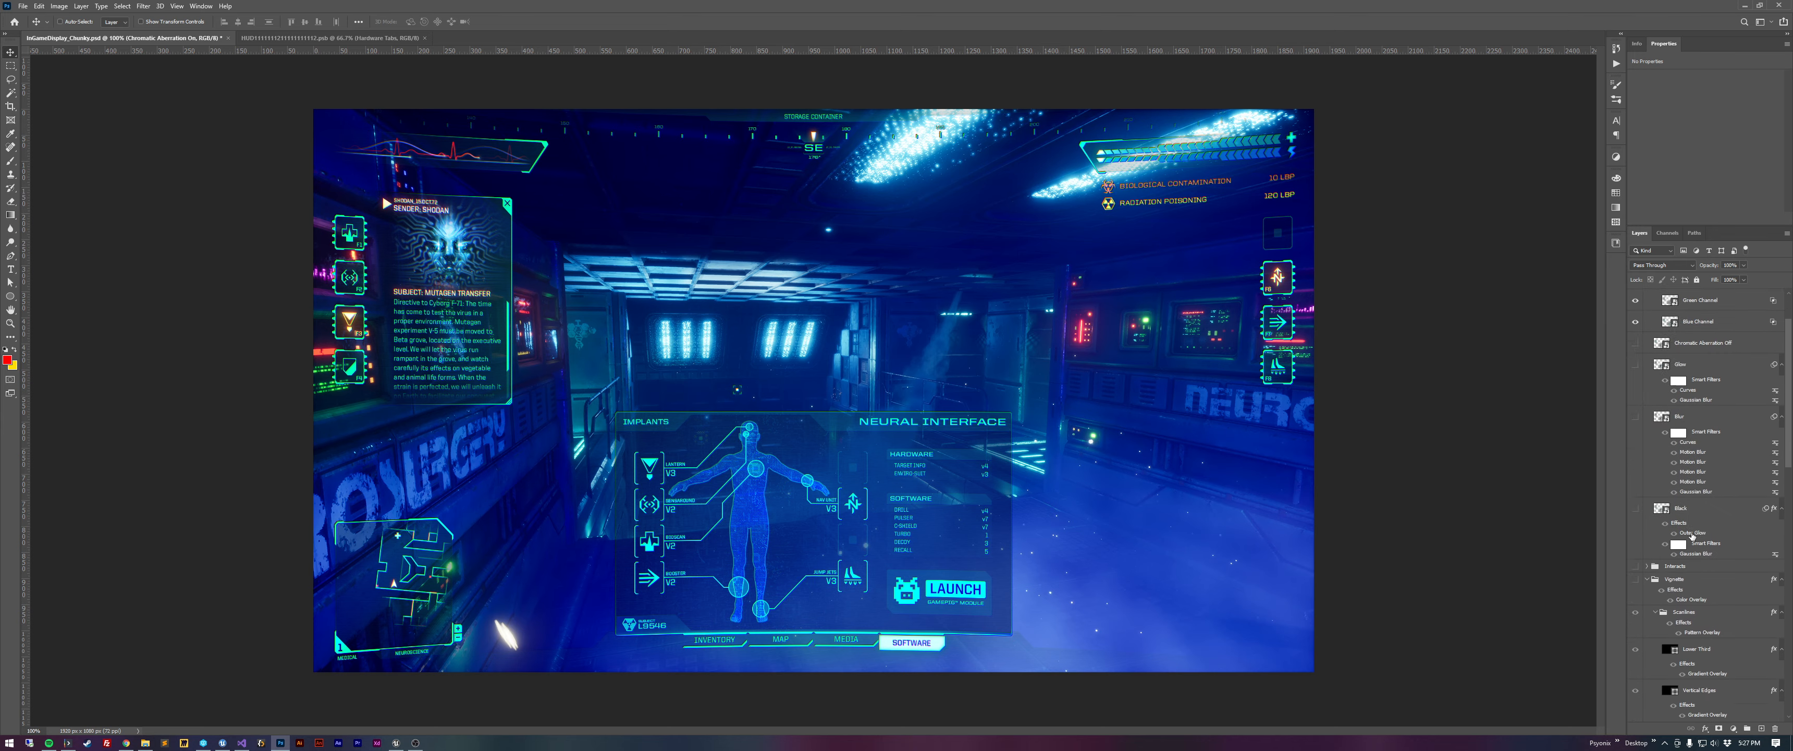
left_click(1684, 479)
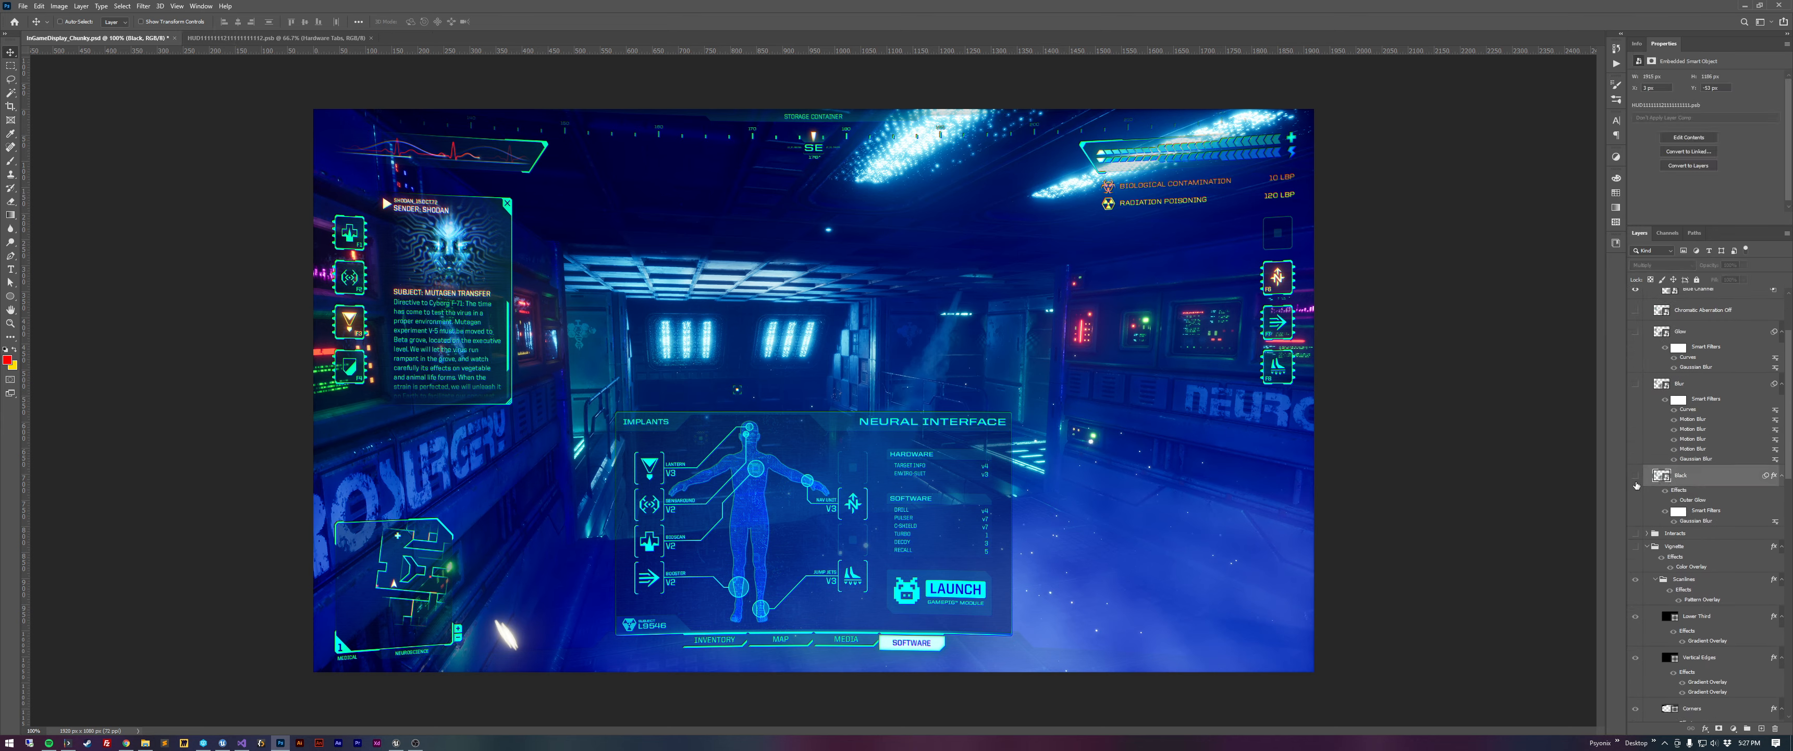
left_click(1637, 476)
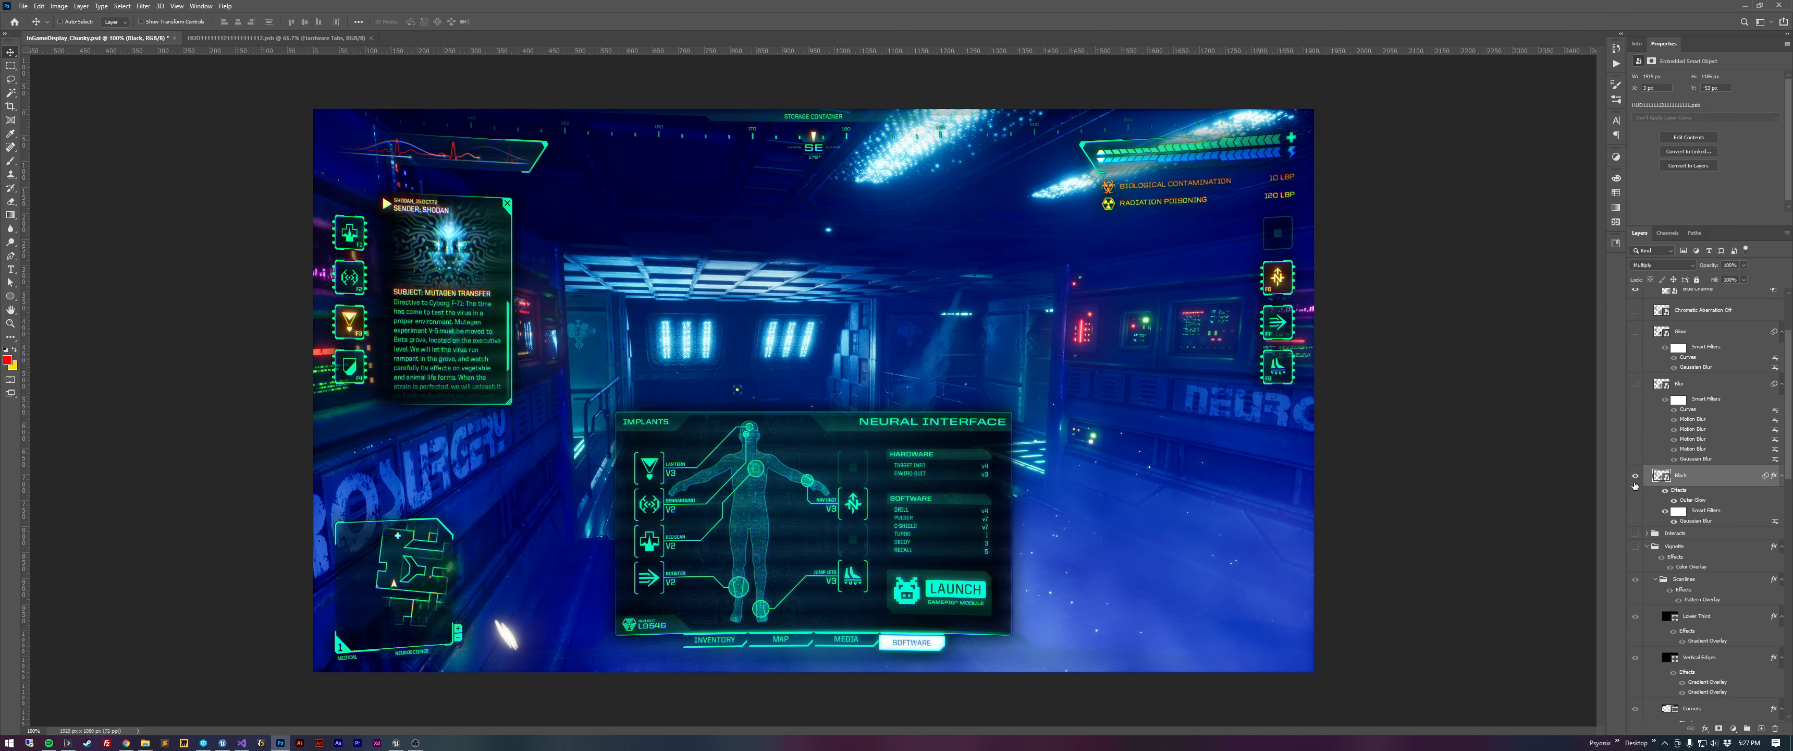
left_click(1635, 476)
left_click(1635, 477)
Inspect the Black layer's Outer Glow effect and Gaussian Blur smart filter settings, cancelling both dialogs.
left_click(1673, 500)
left_click(1673, 500)
double_click(1690, 500)
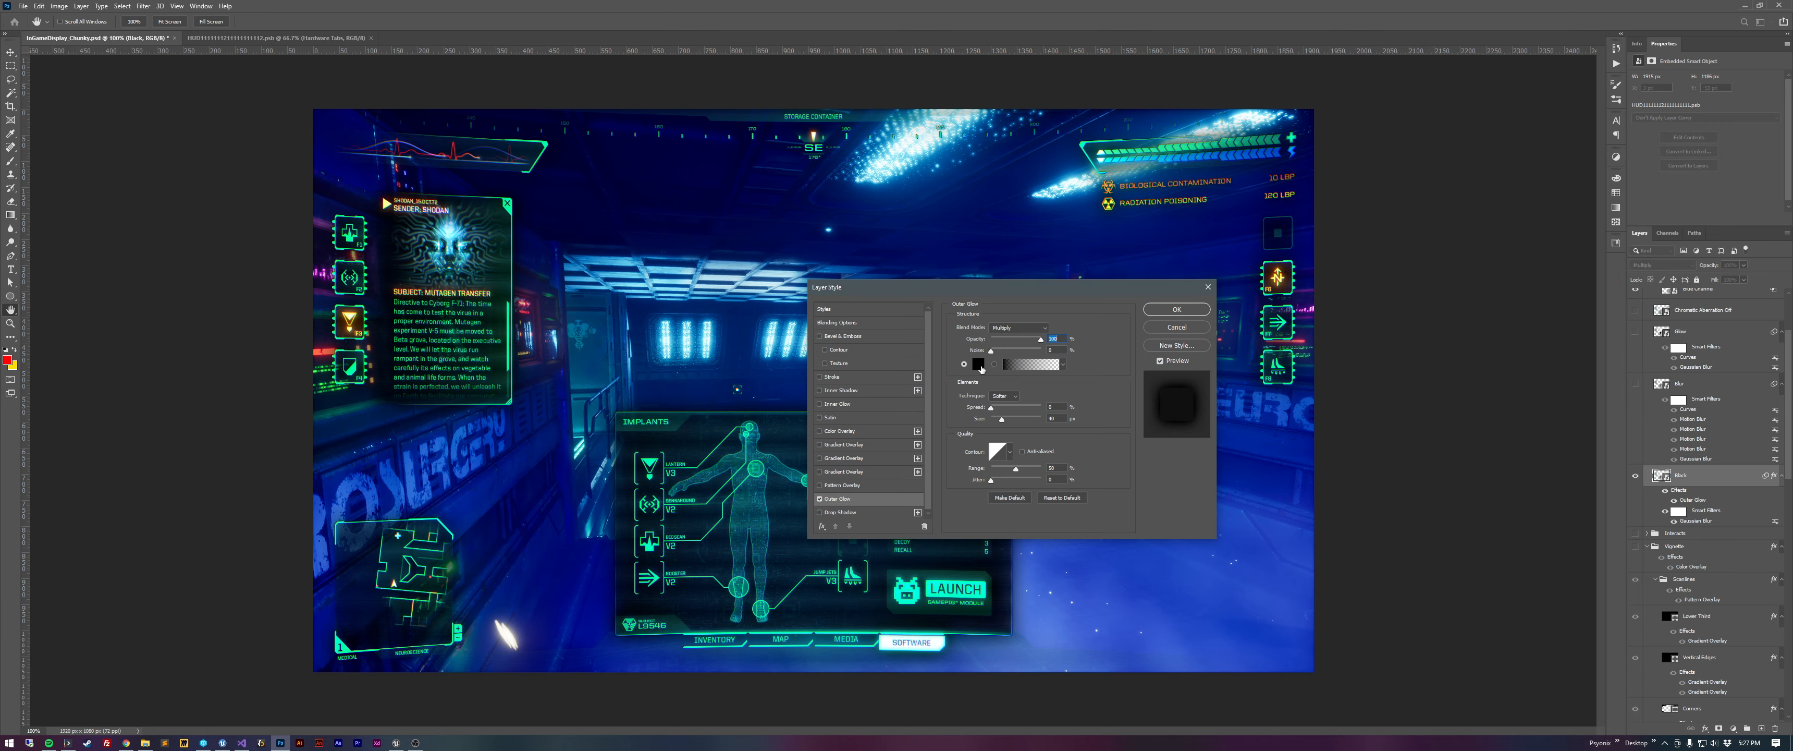
left_click(1187, 325)
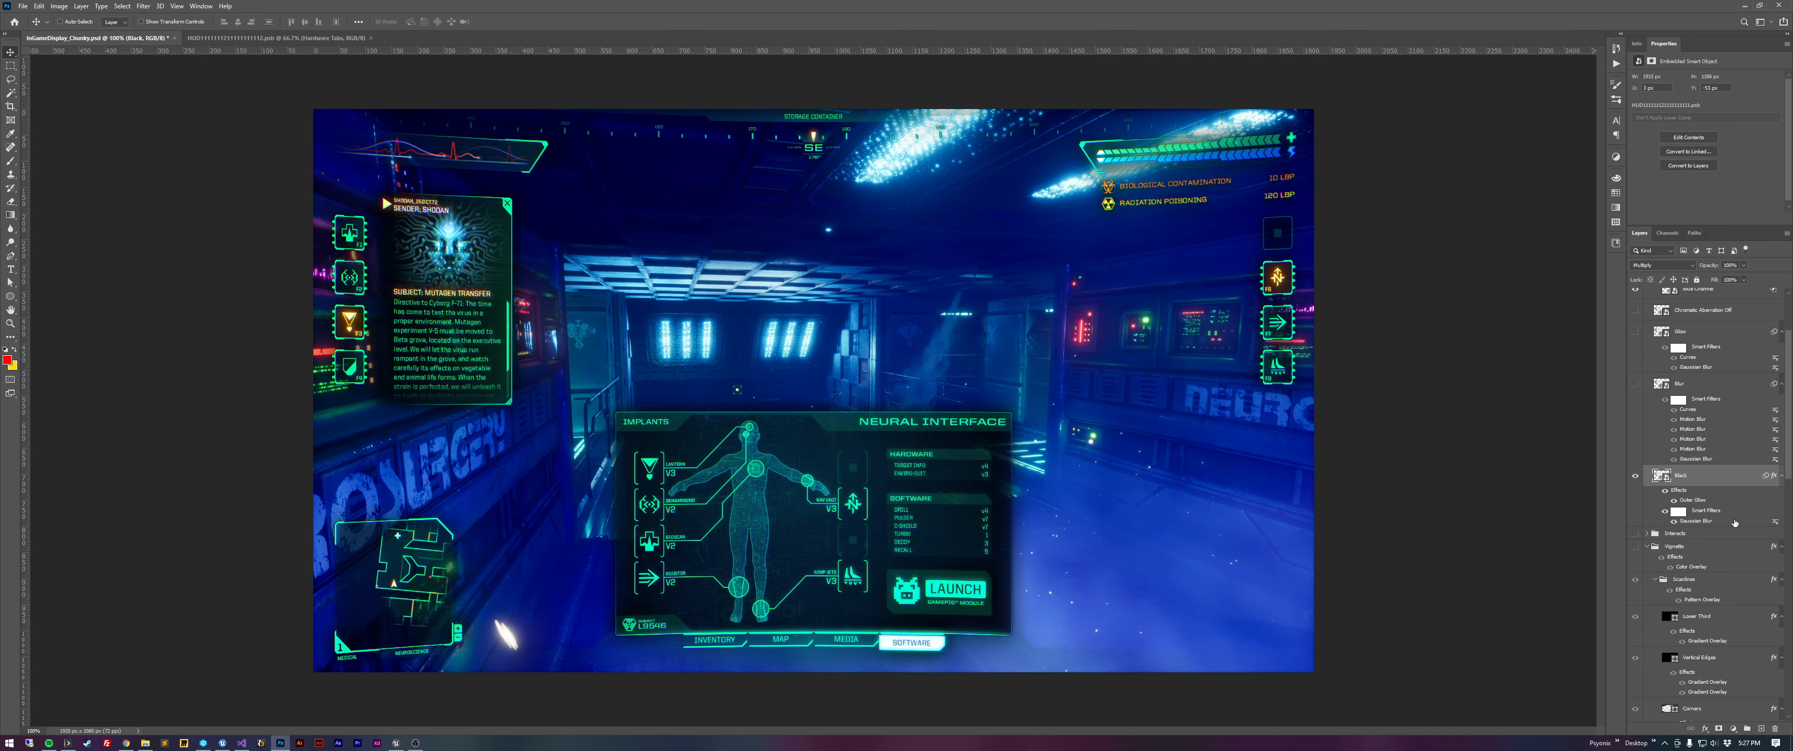
double_click(1696, 522)
left_click(1125, 170)
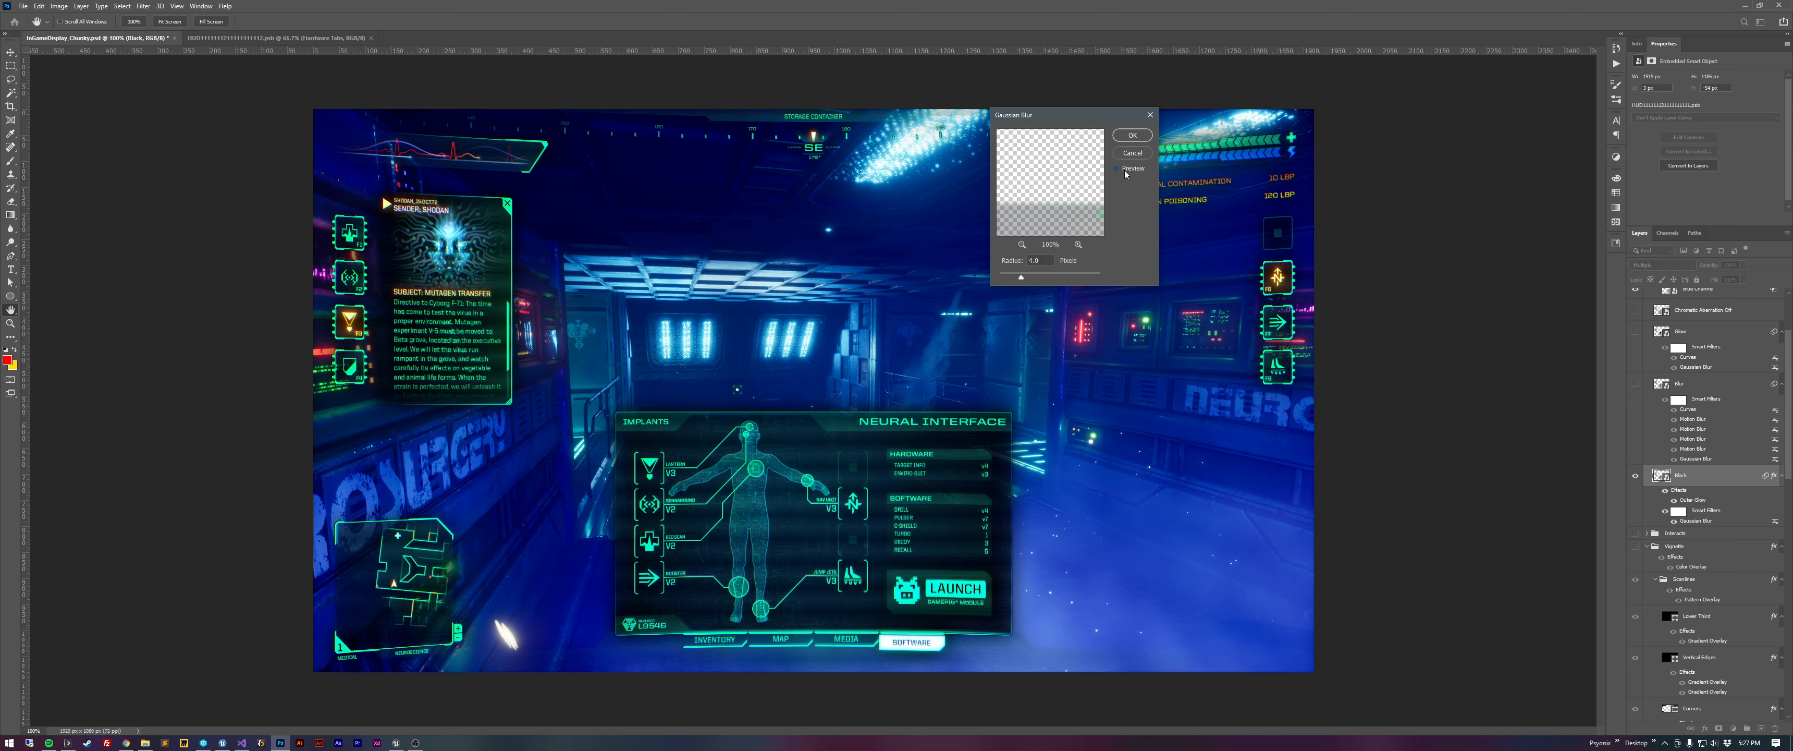
left_click(1133, 153)
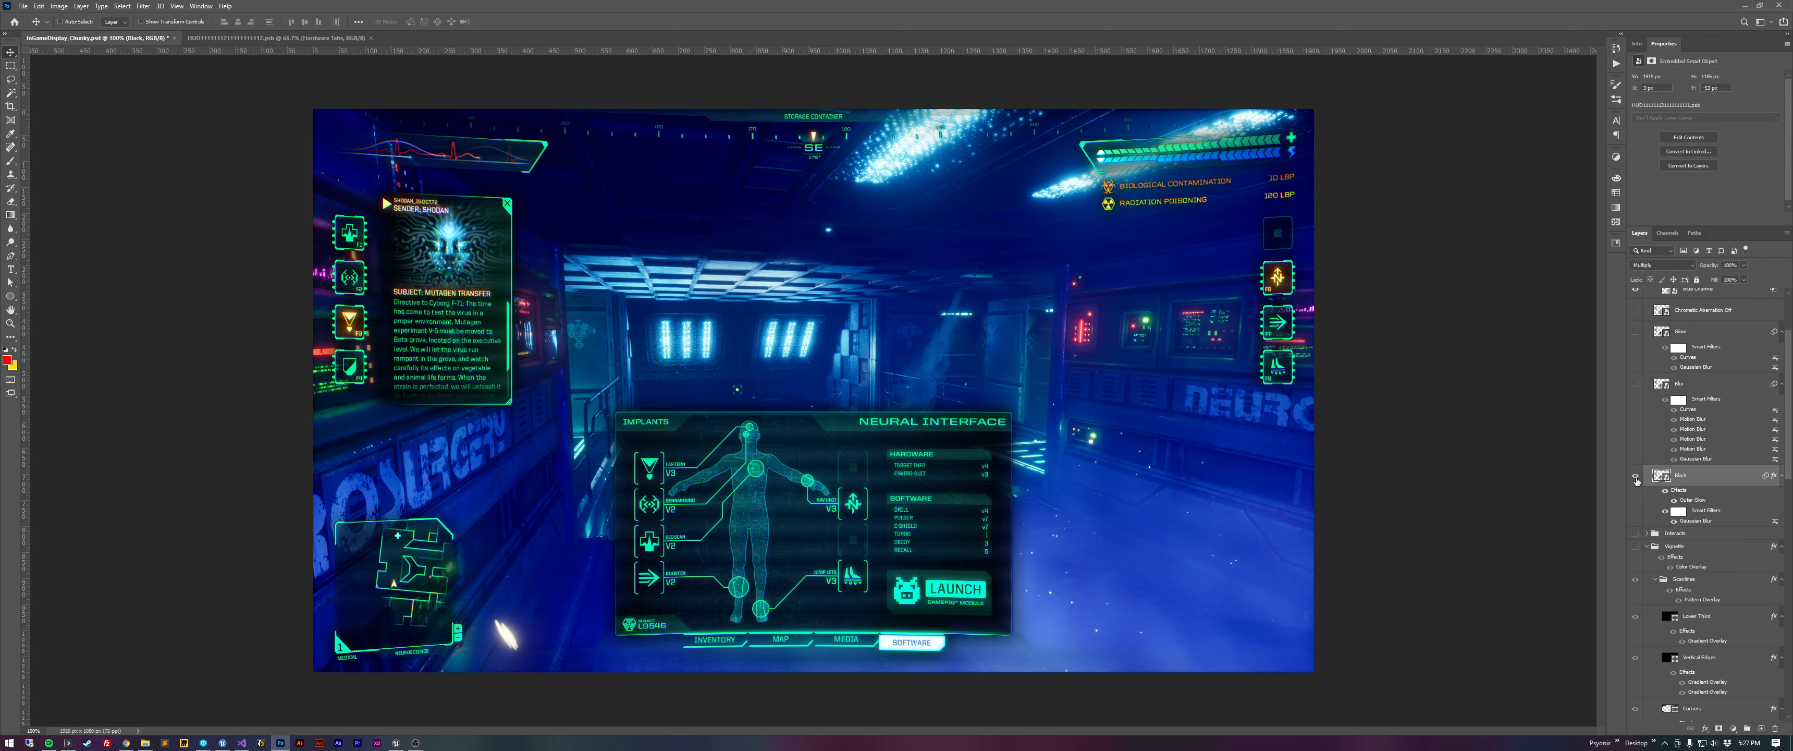
Make the Blur layer visible above the Black layer.
scroll(1633, 480, "up", 3)
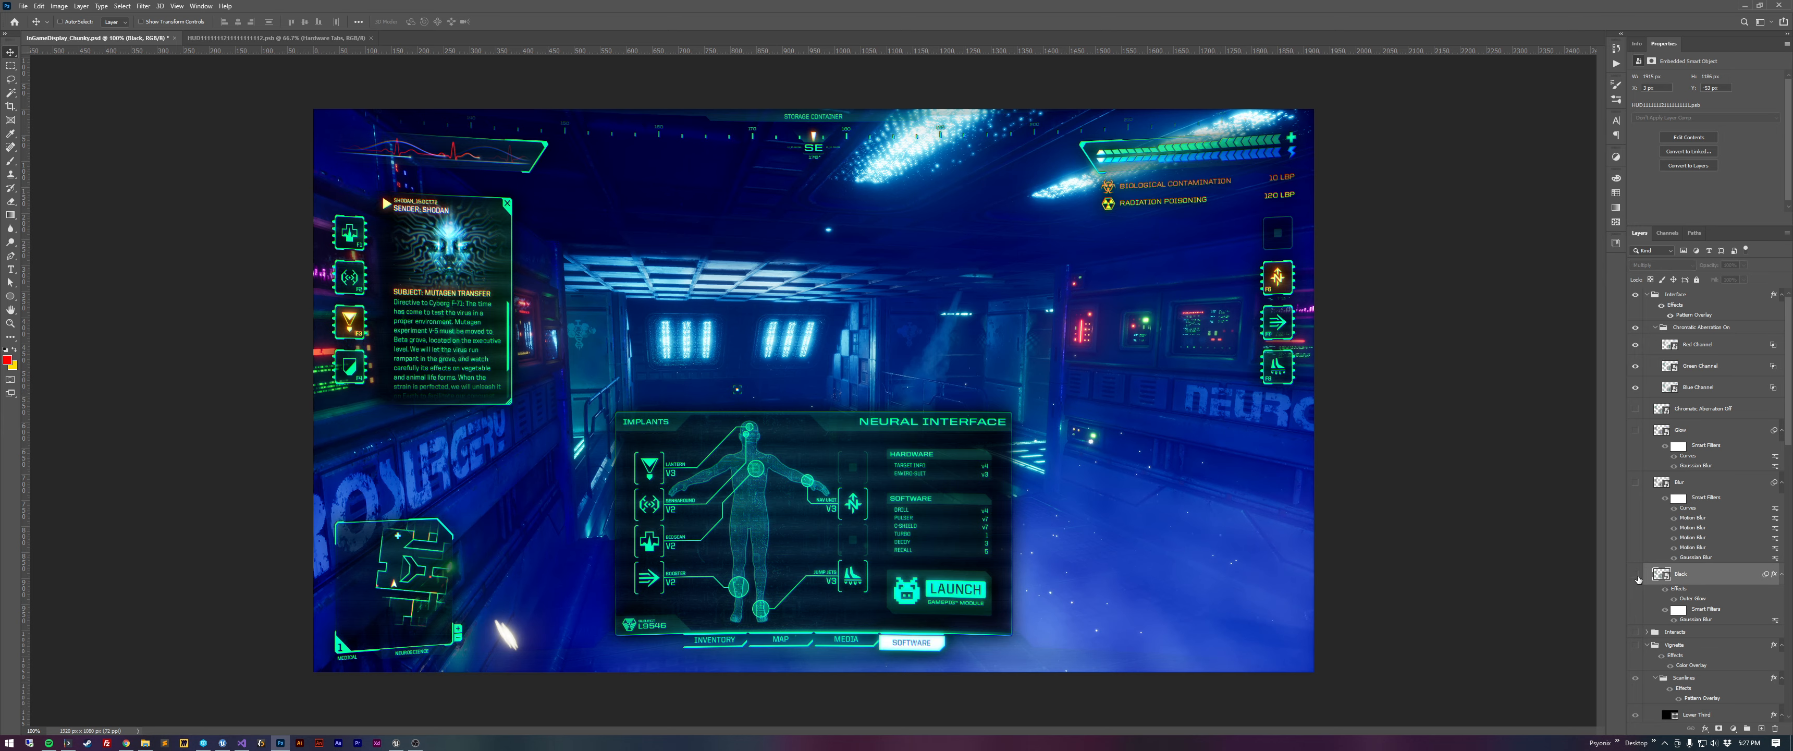
left_click(1635, 484)
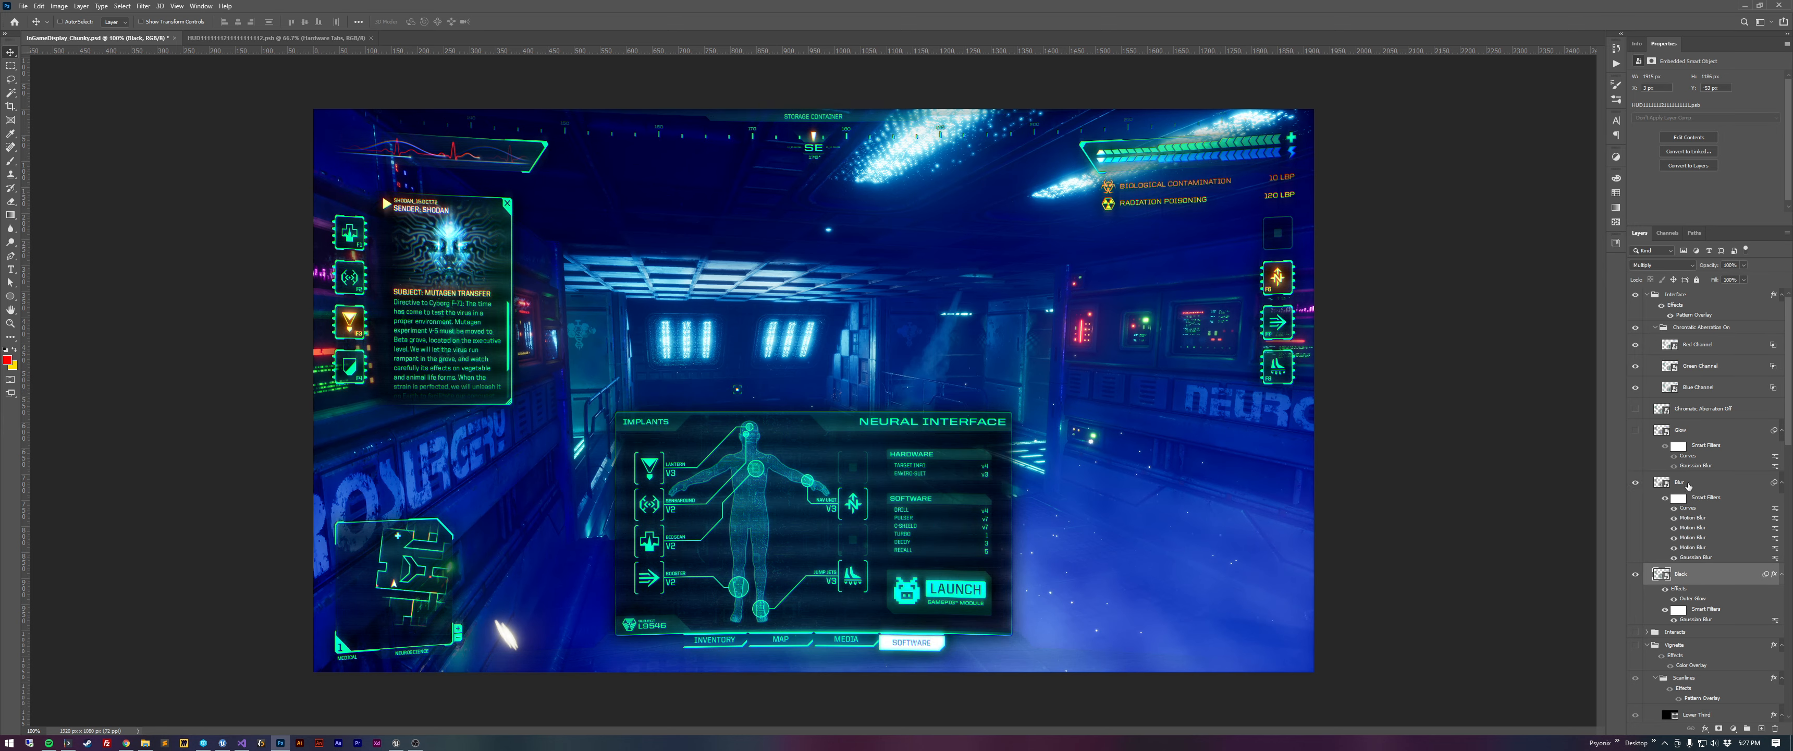
Select the Blur layer and make the Vignette group visible behind the interface.
left_click(1689, 486)
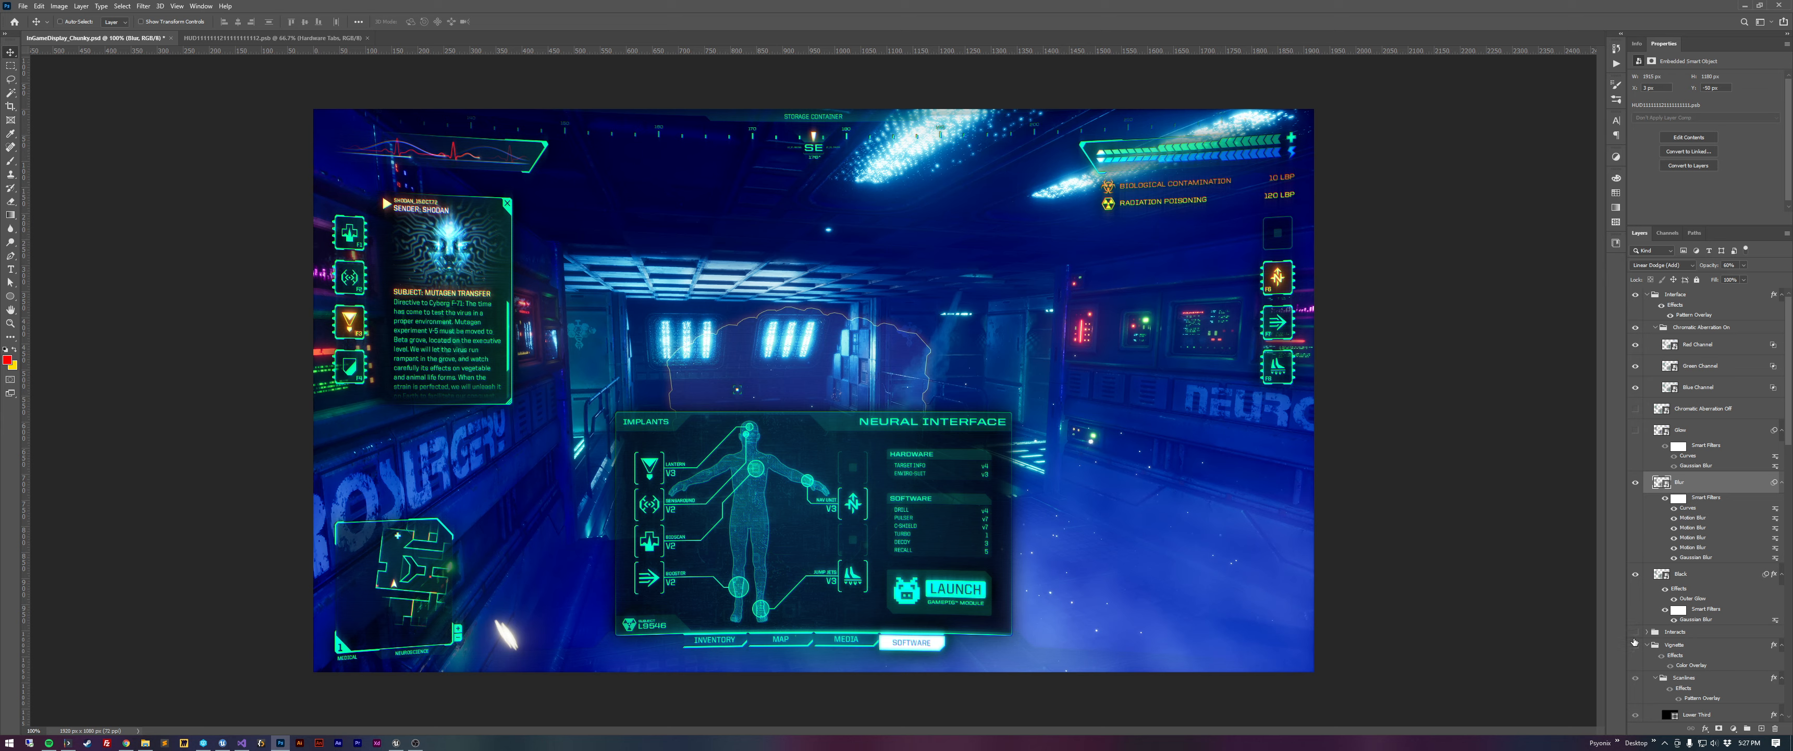
left_click(1635, 632)
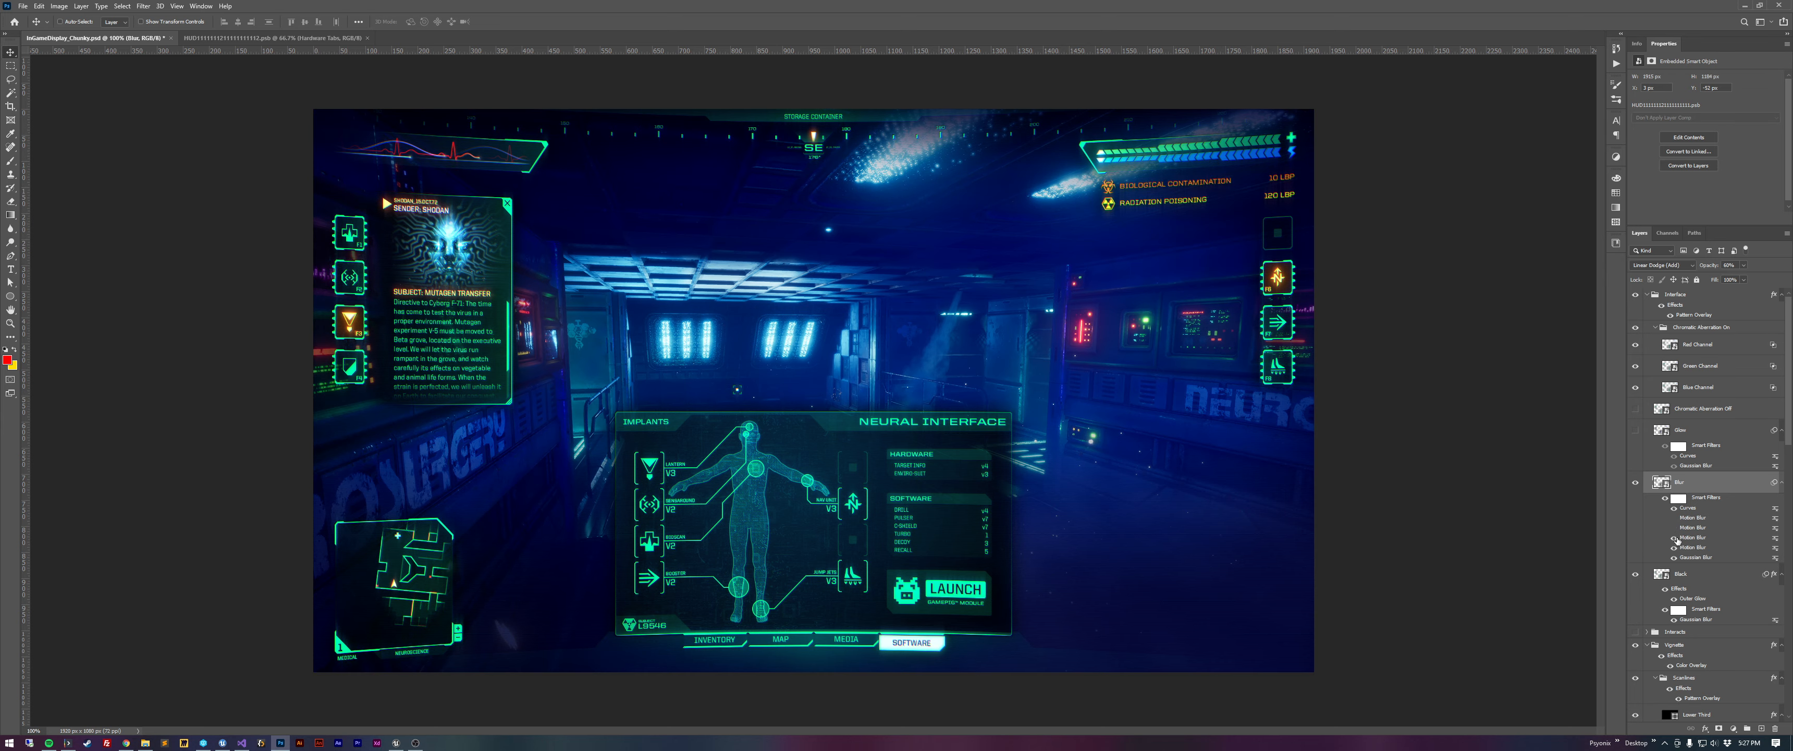
Toggle the Blur layer's Motion Blur and Curves smart filters to compare their effect on the interface.
left_click(1675, 537)
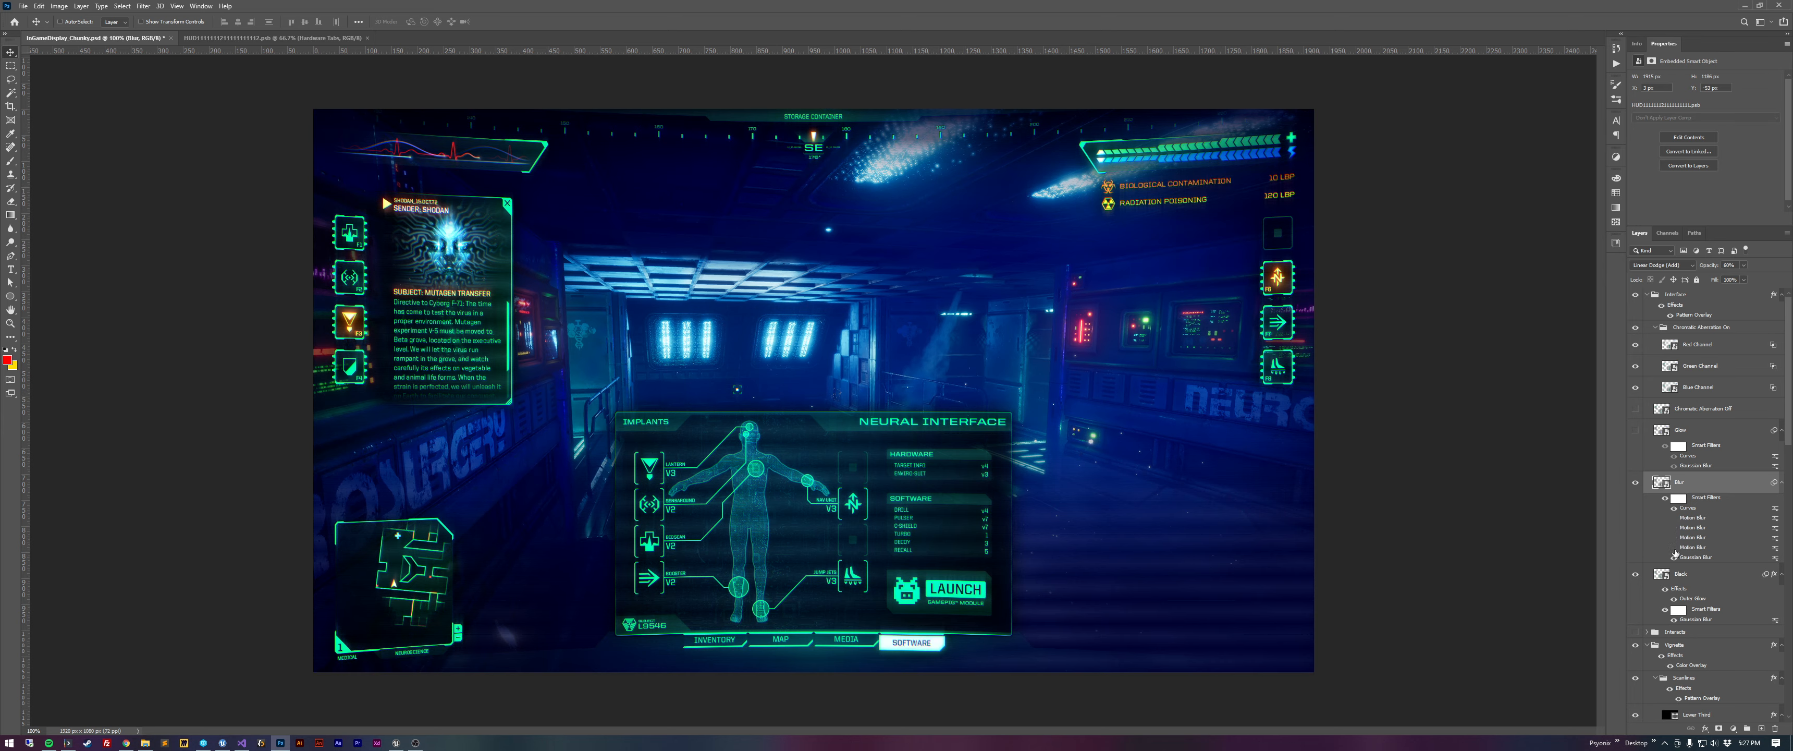
left_click(1675, 518)
left_click(1675, 537)
left_click(1675, 546)
left_click(1674, 509)
left_click(1675, 509)
left_click(1674, 507)
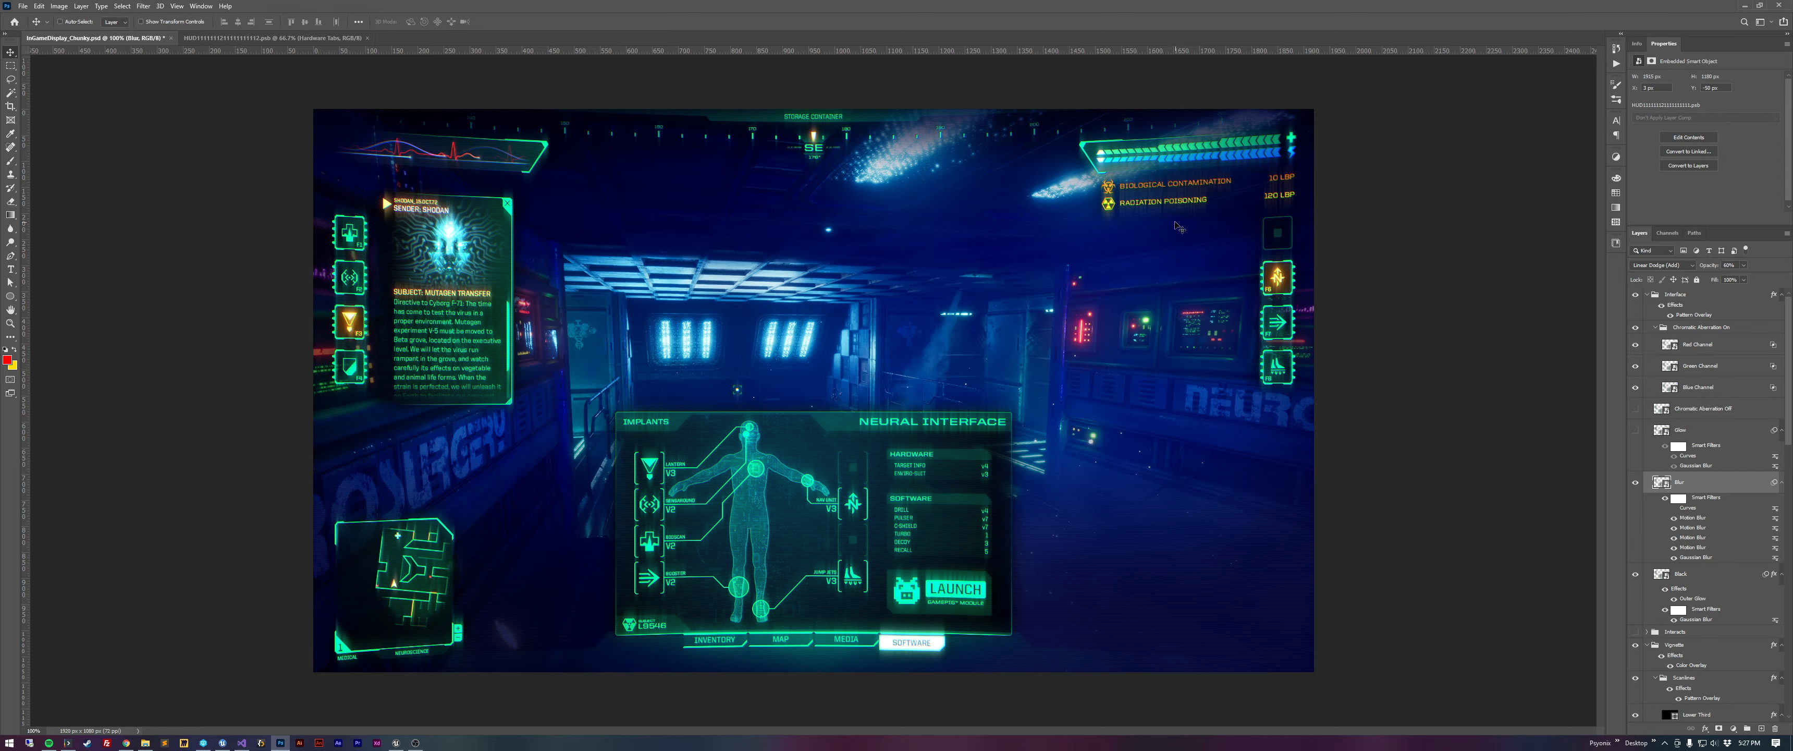
Examine the Neural Interface panel's blur up close with the Curves filter hidden, and return to the full interface view.
key("z")
left_click(852, 502)
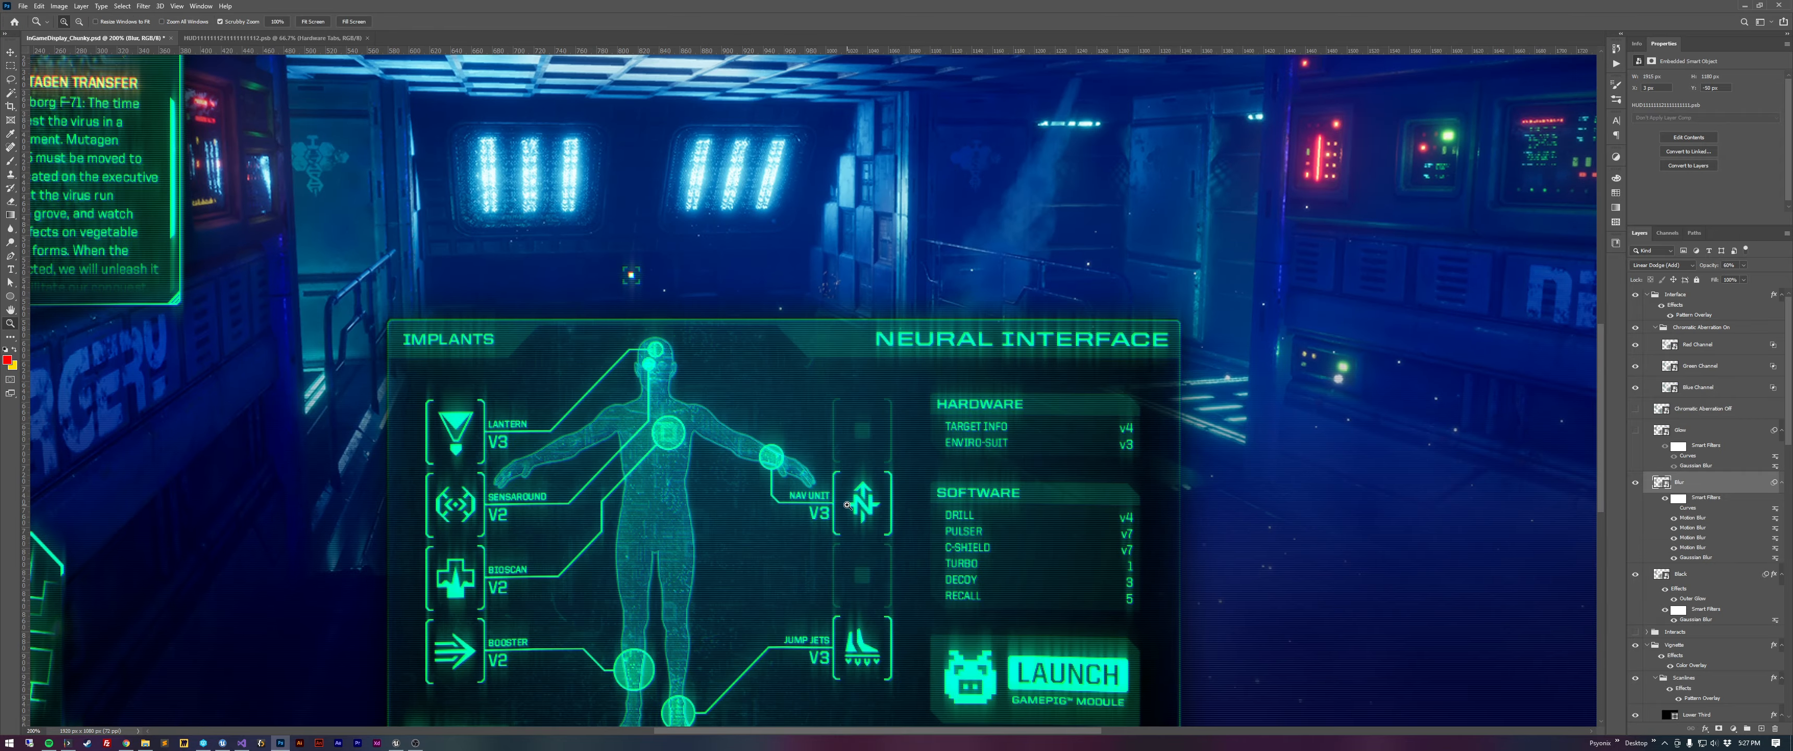
left_click(852, 502)
left_click(412, 543, "alt")
left_click(412, 542, "alt")
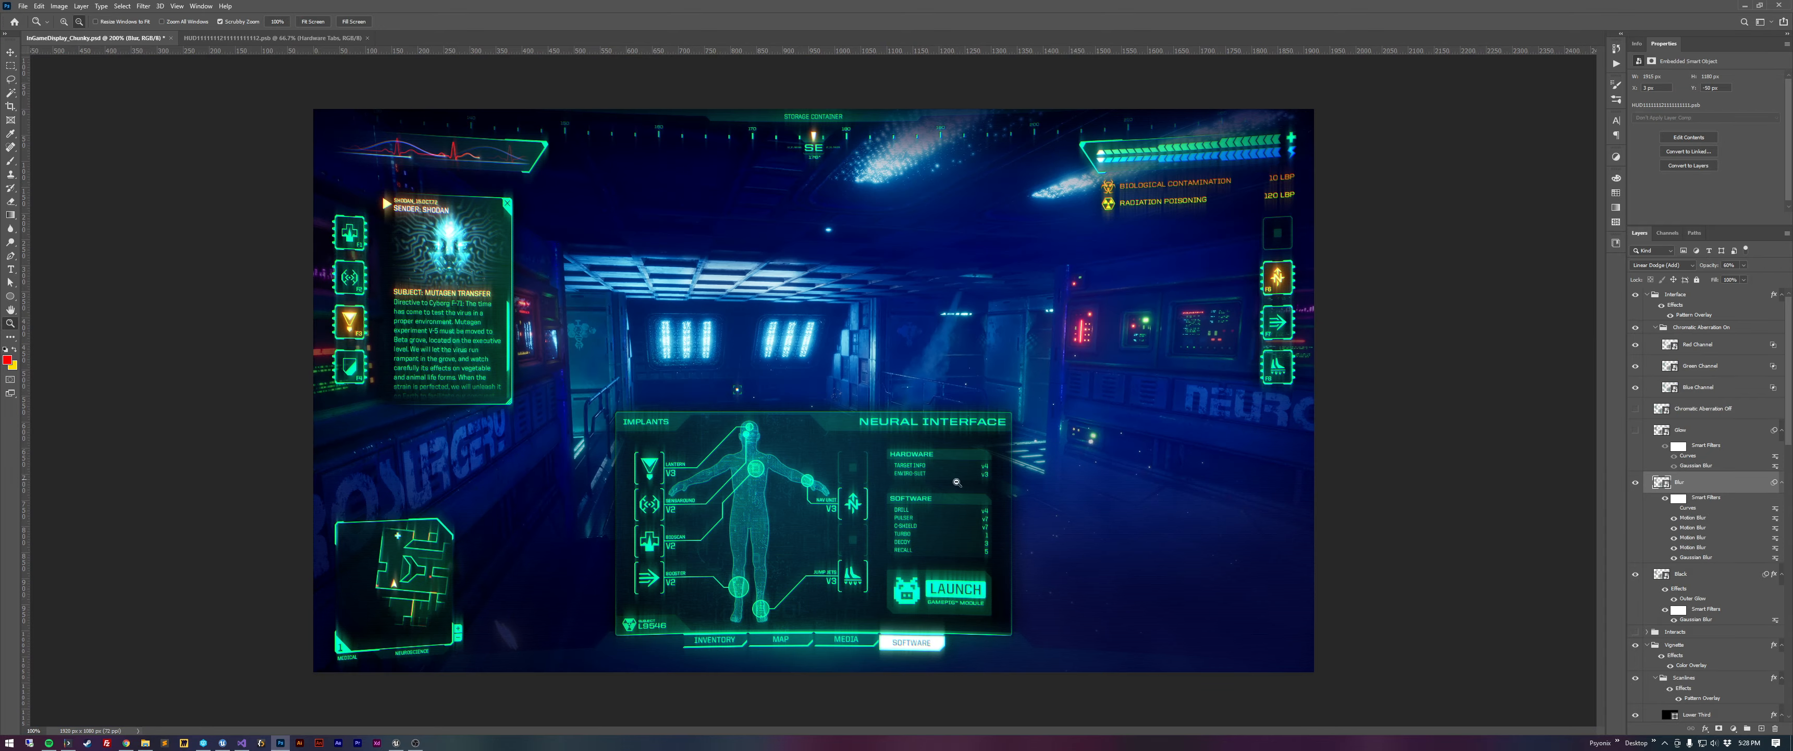
Inspect the Blur layer's Curves smart filter and its channel options, cancelling the dialog without changes.
double_click(1687, 508)
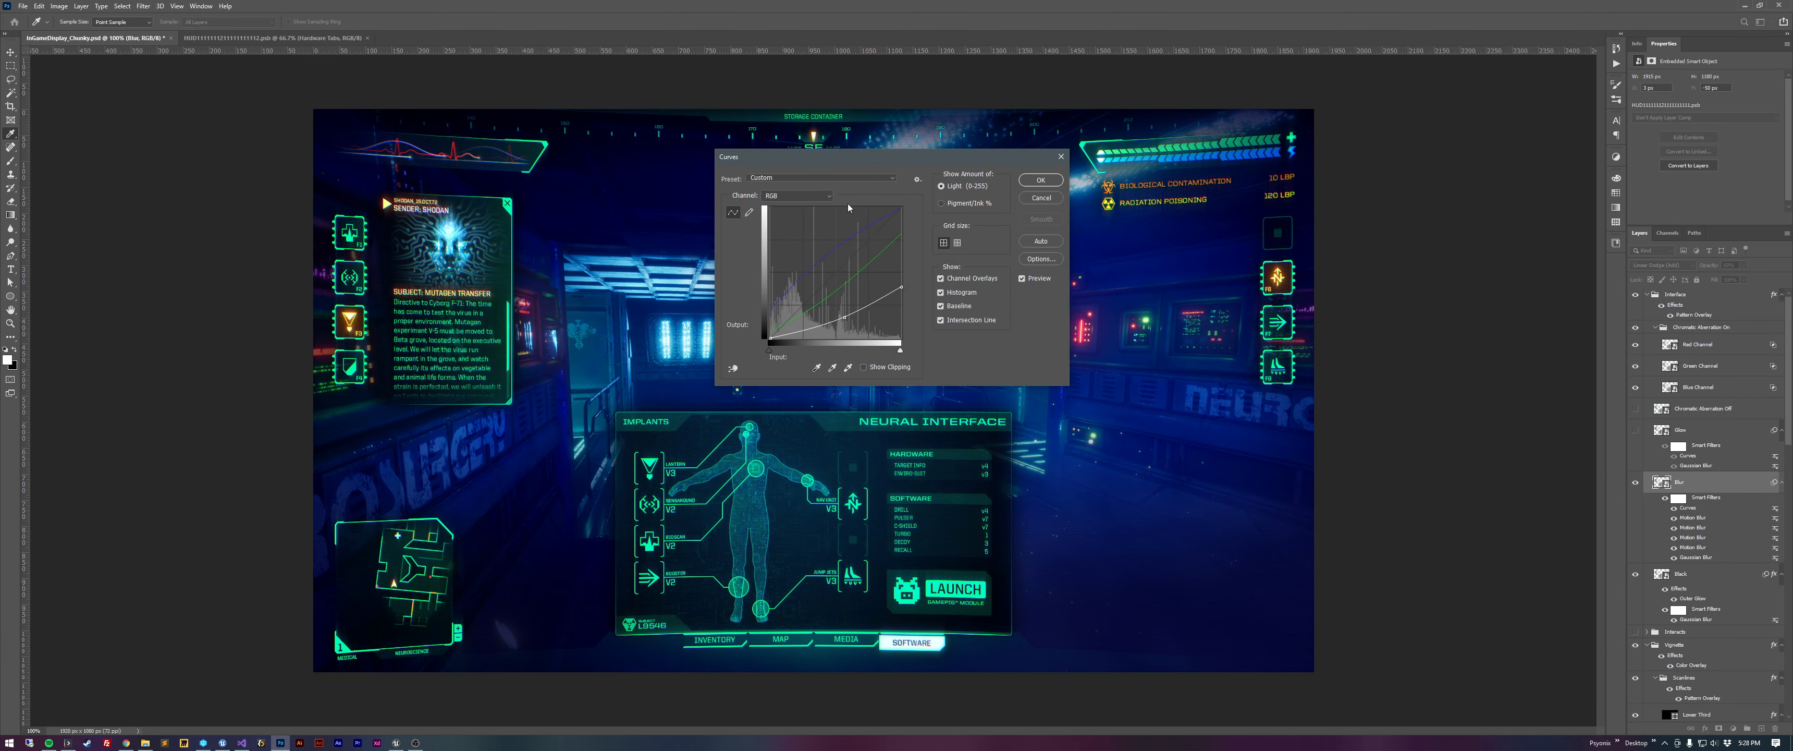
left_click(815, 199)
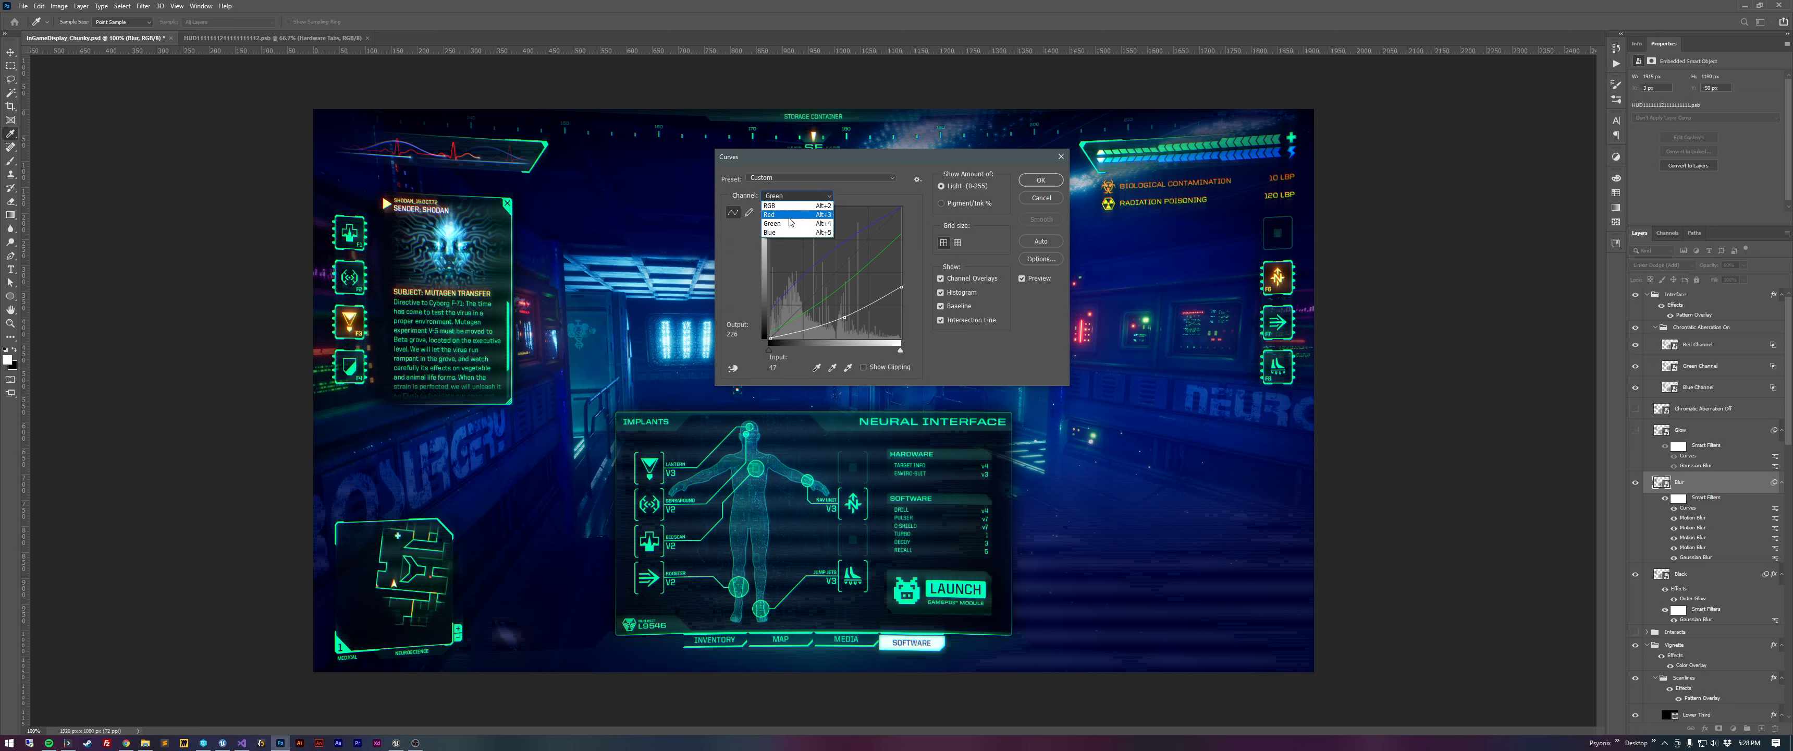
left_click(786, 199)
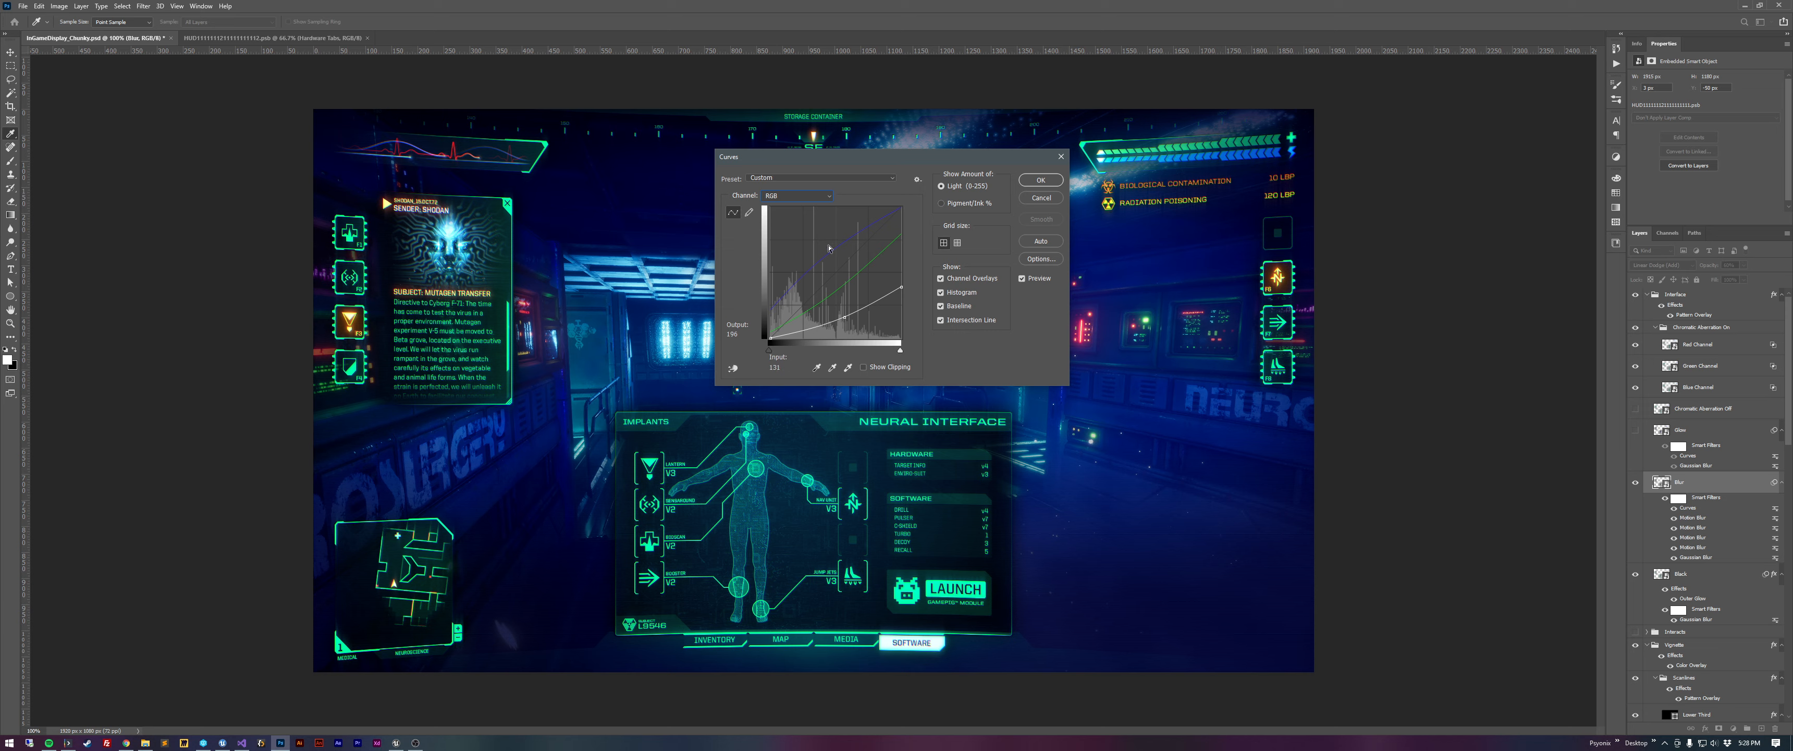
left_click(1042, 200)
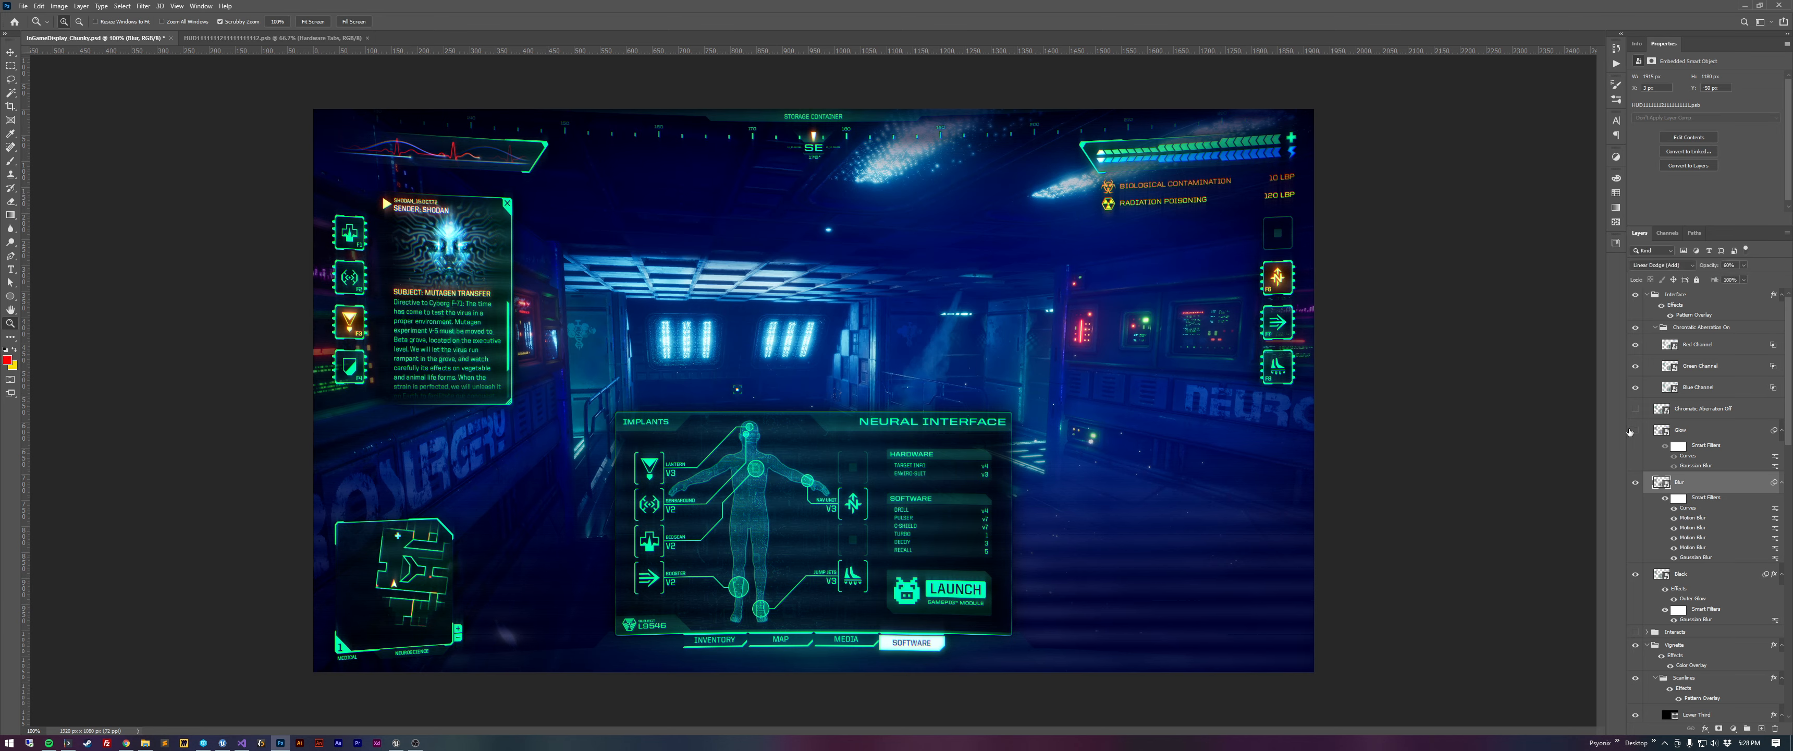
Make the Glow layer visible and compare the interface using the Chromatic Aberration Off layer.
left_click(1636, 431)
left_click(1636, 408)
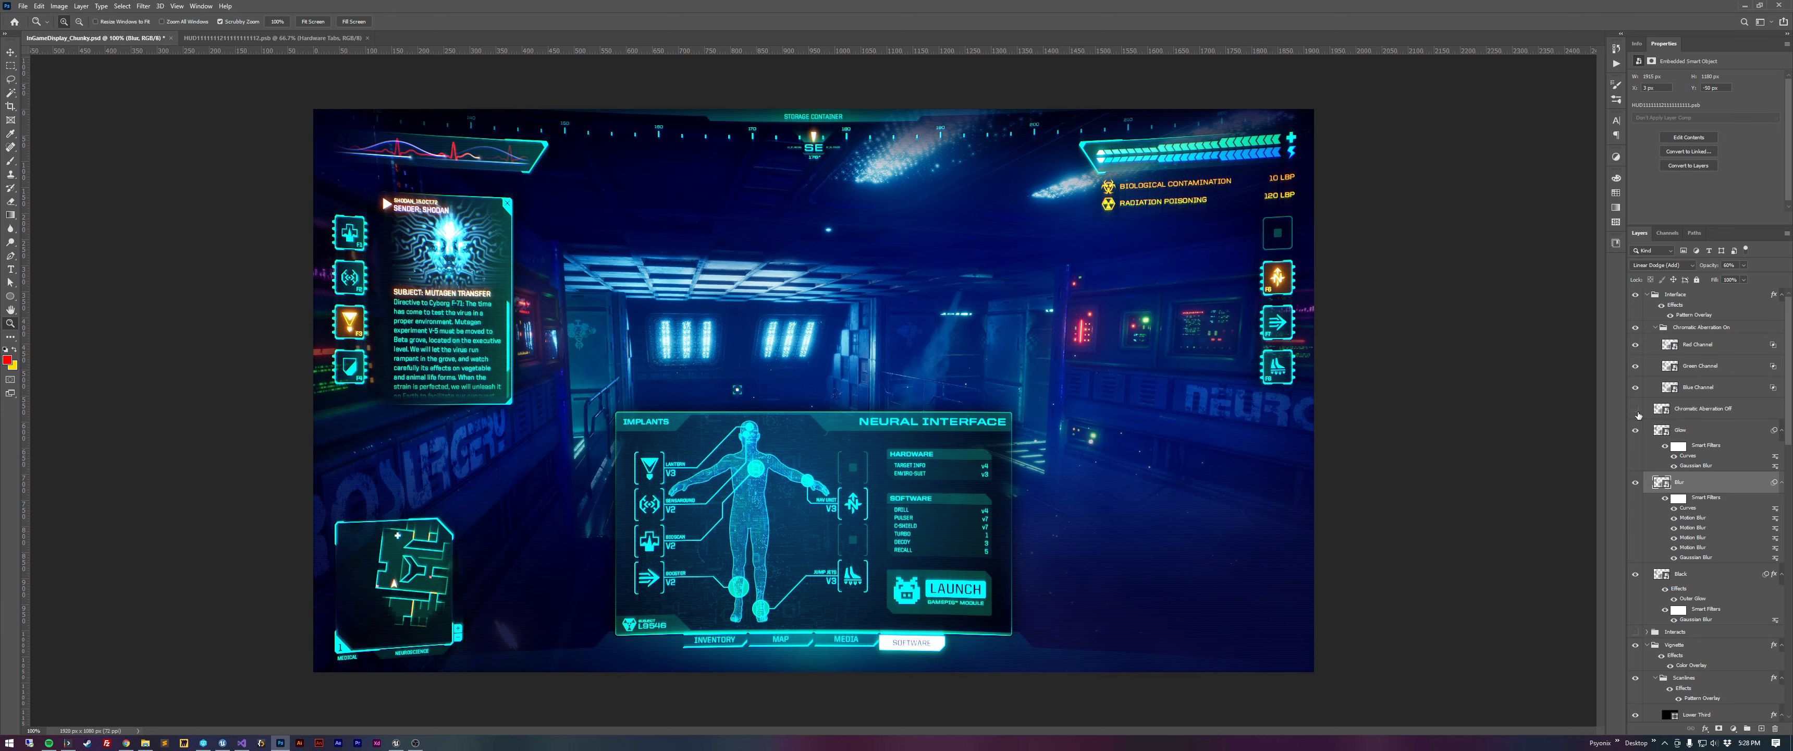
Inspect the Interface group's Pattern Overlay effect, including its pattern and scale settings, and cancel the Layer Style dialog.
left_click(1678, 317)
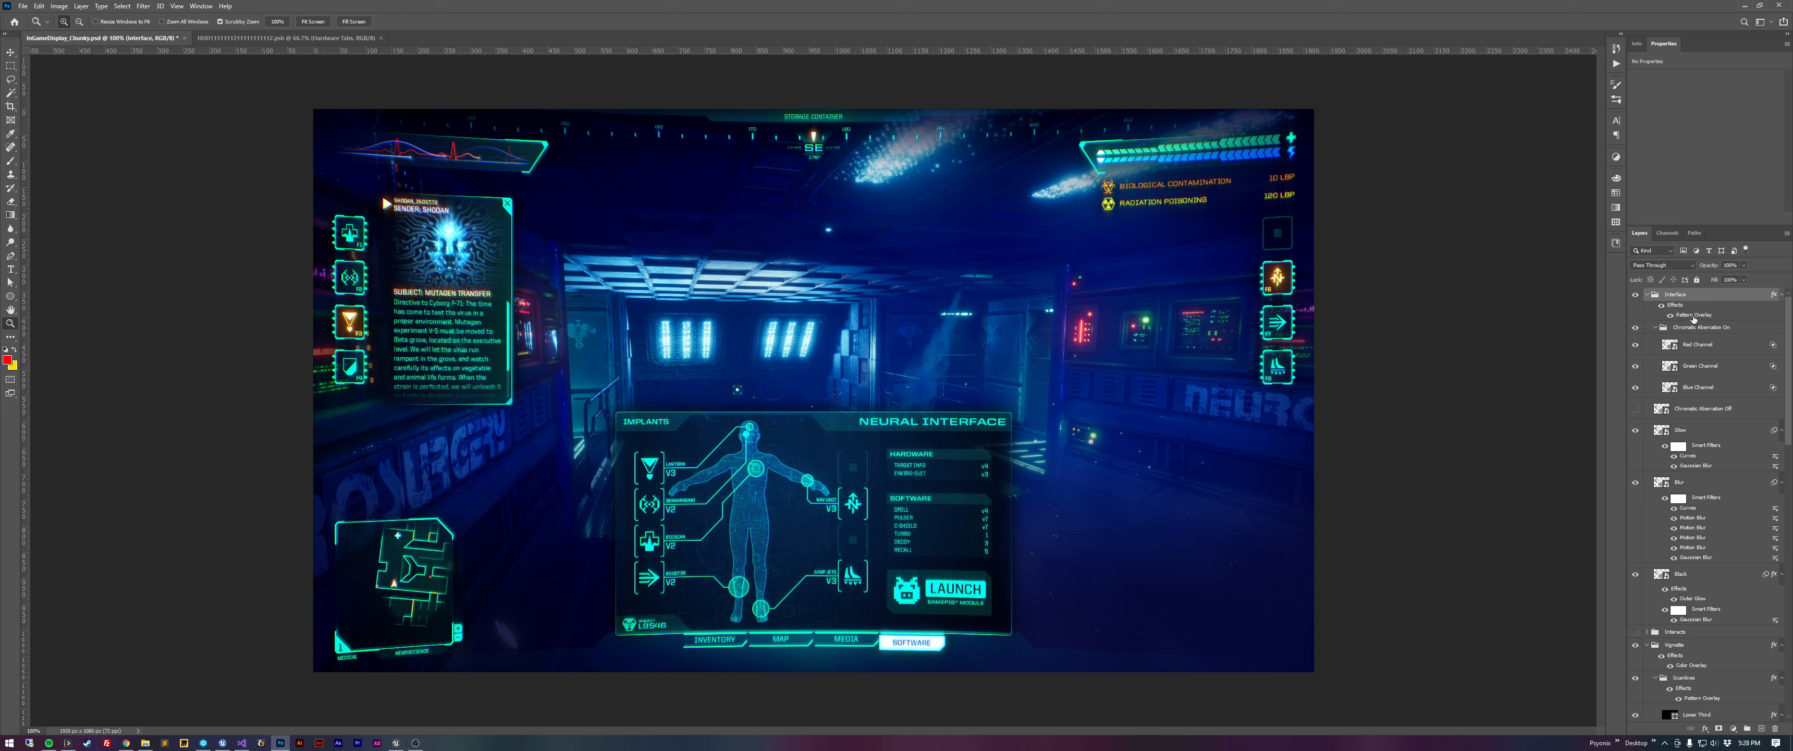
double_click(1696, 317)
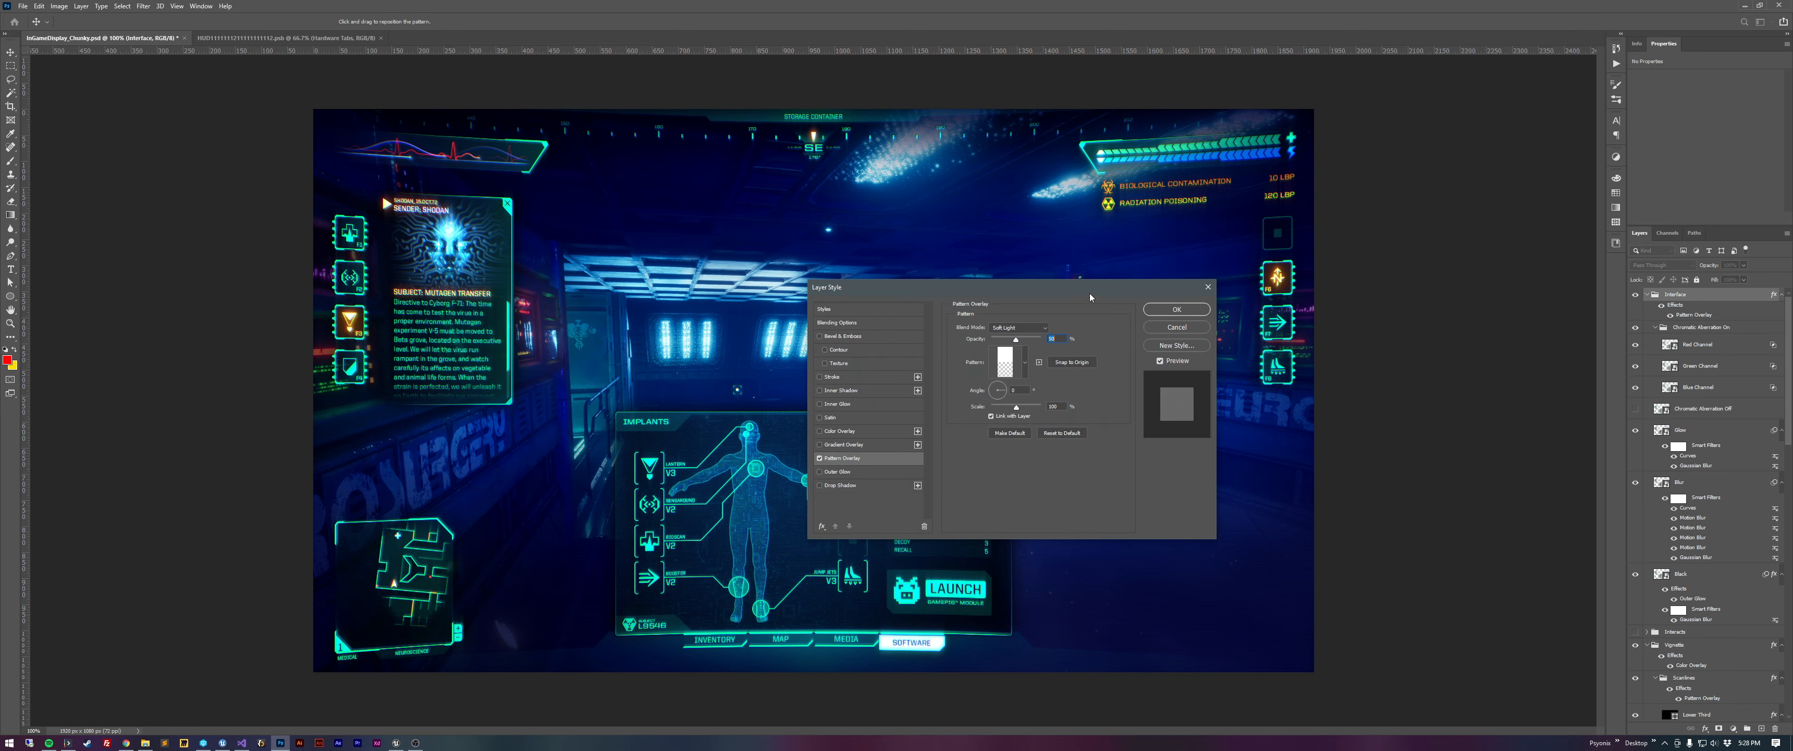
left_click_drag(1086, 287, 1111, 352)
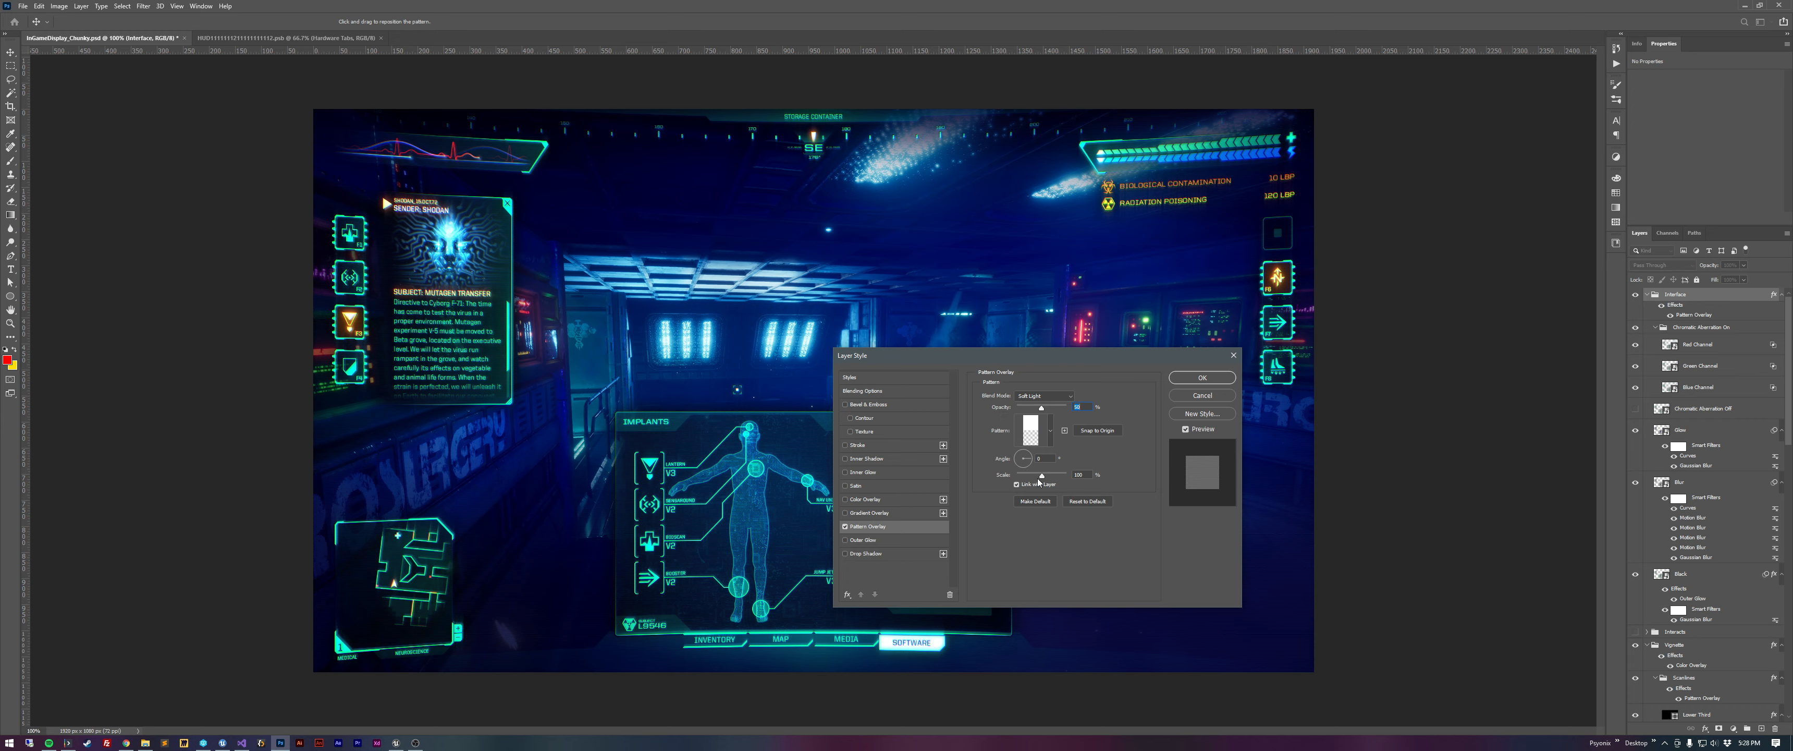
mouse_move(1042, 477)
left_mouse_down()
mouse_move(1072, 475)
mouse_move(1042, 486)
left_mouse_up()
left_click(1210, 396)
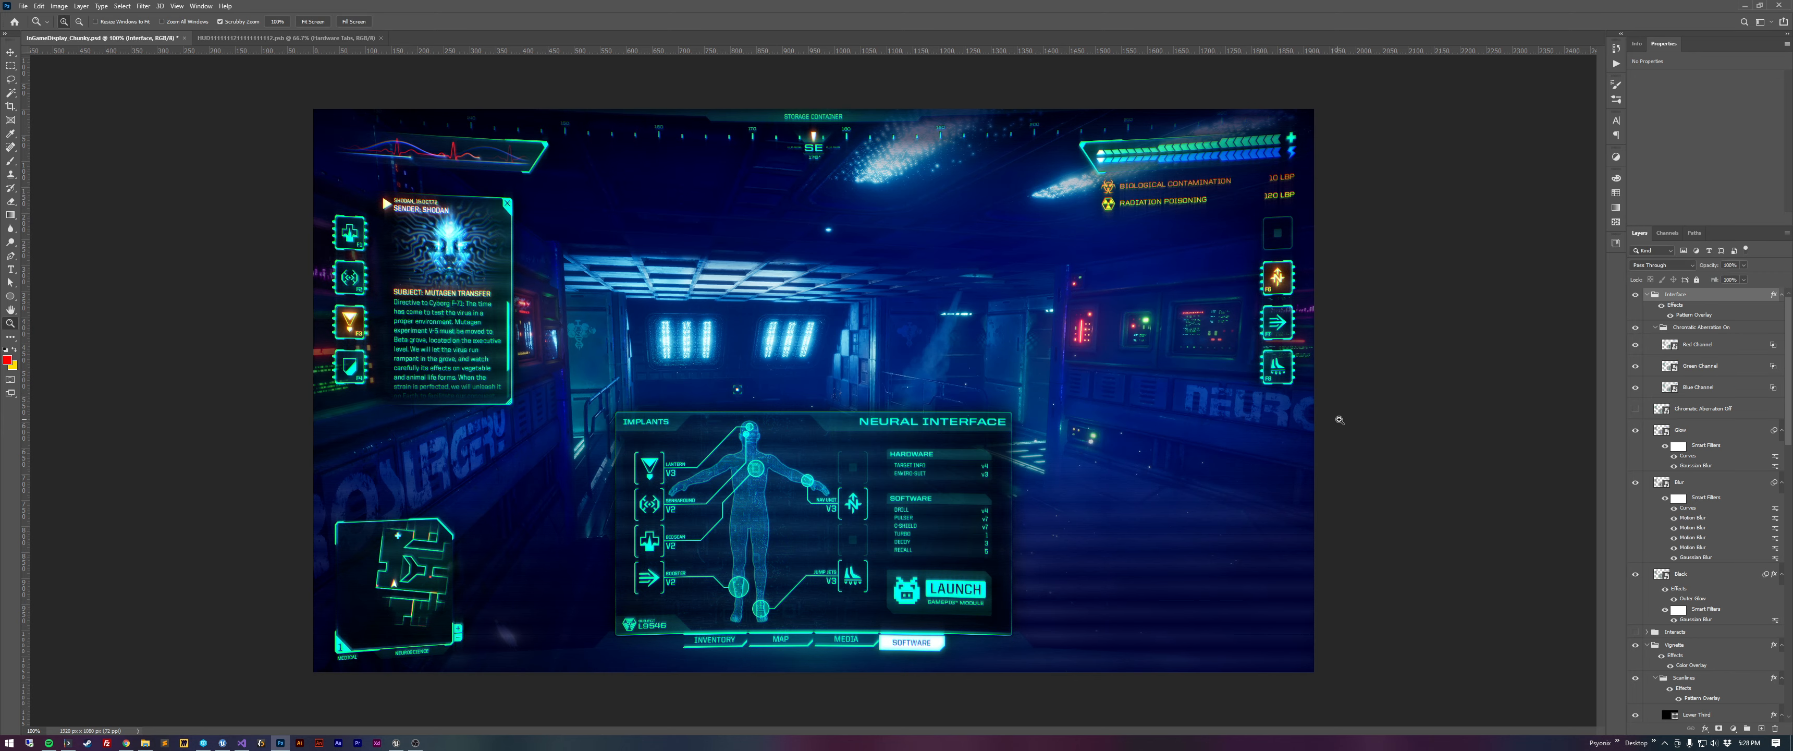